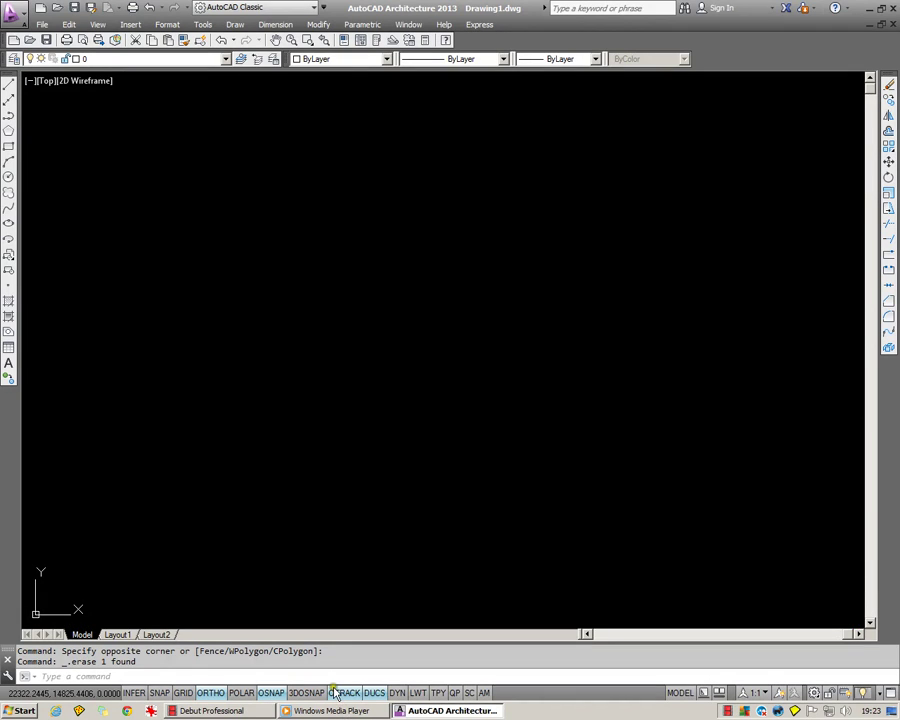
Step: Create a new layer named Walls and set its colour to cyan
click(335, 683)
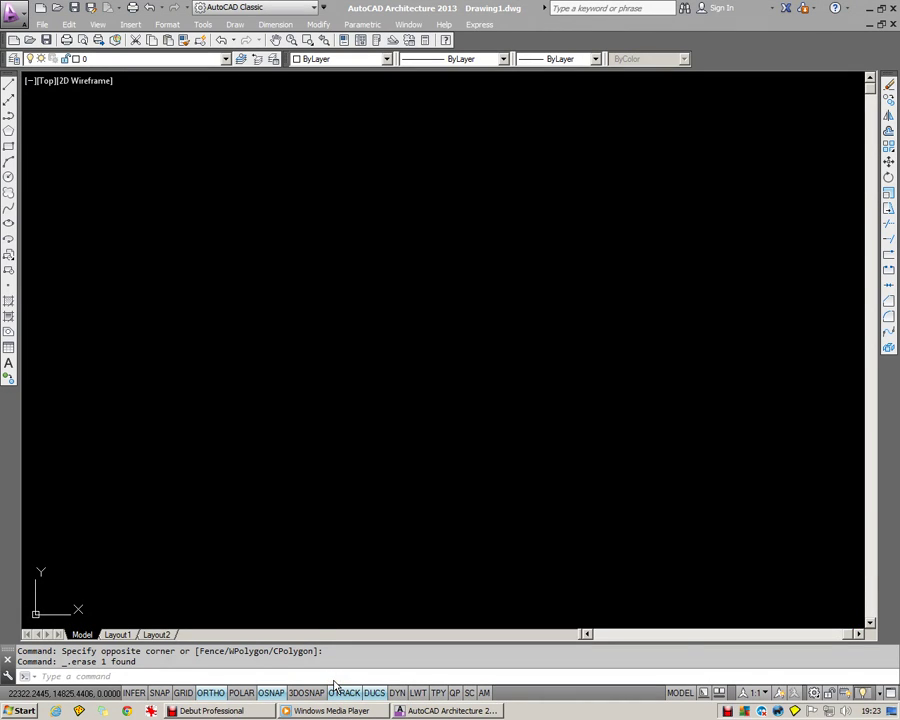
click(12, 59)
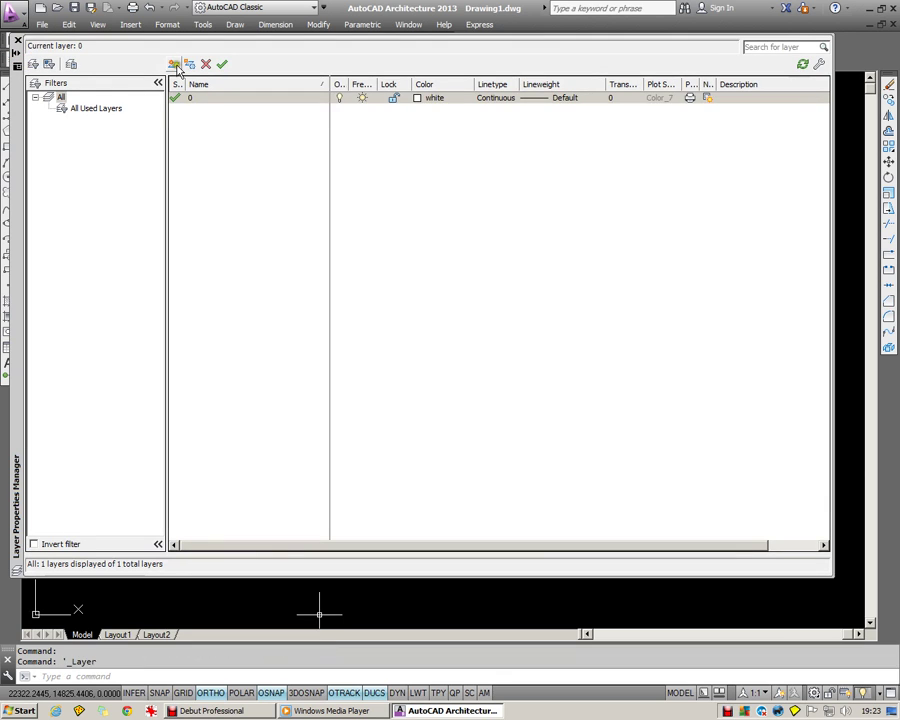
click(174, 64)
text(Wa)
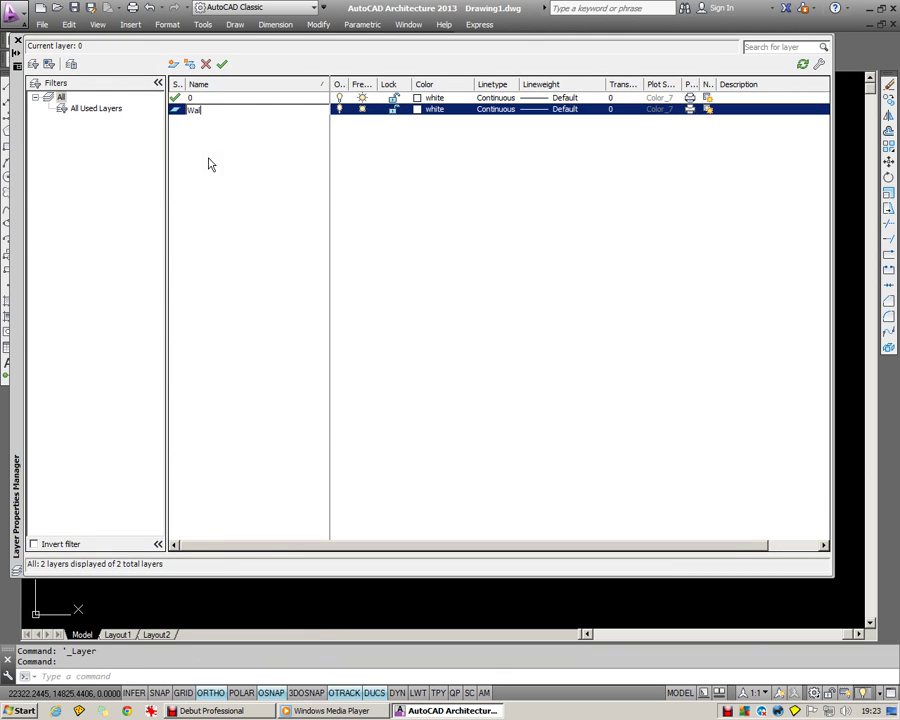
text(lls)
key(Return)
click(282, 153)
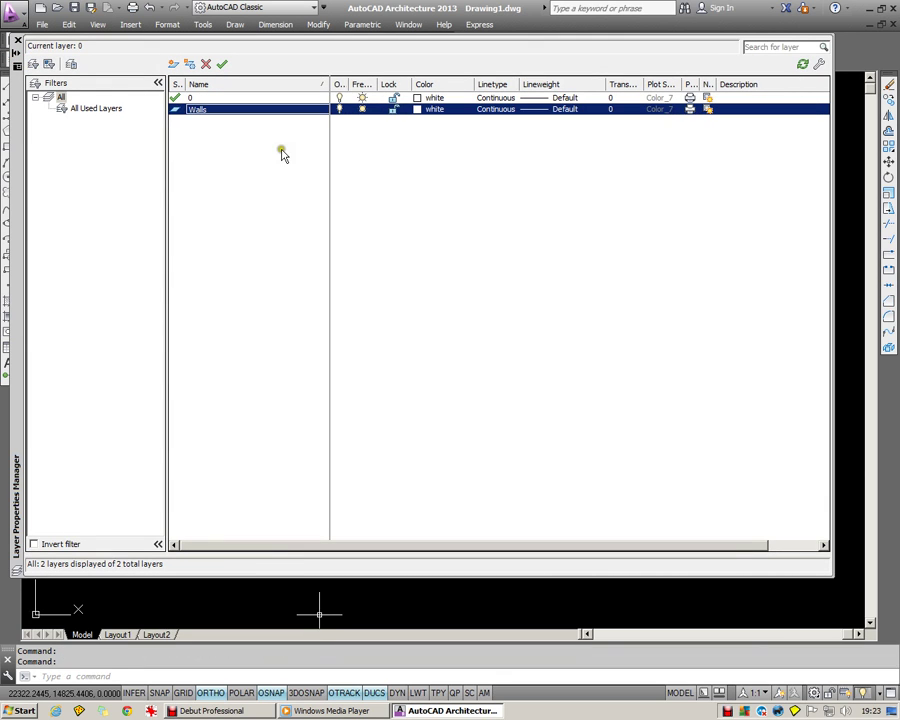
click(417, 110)
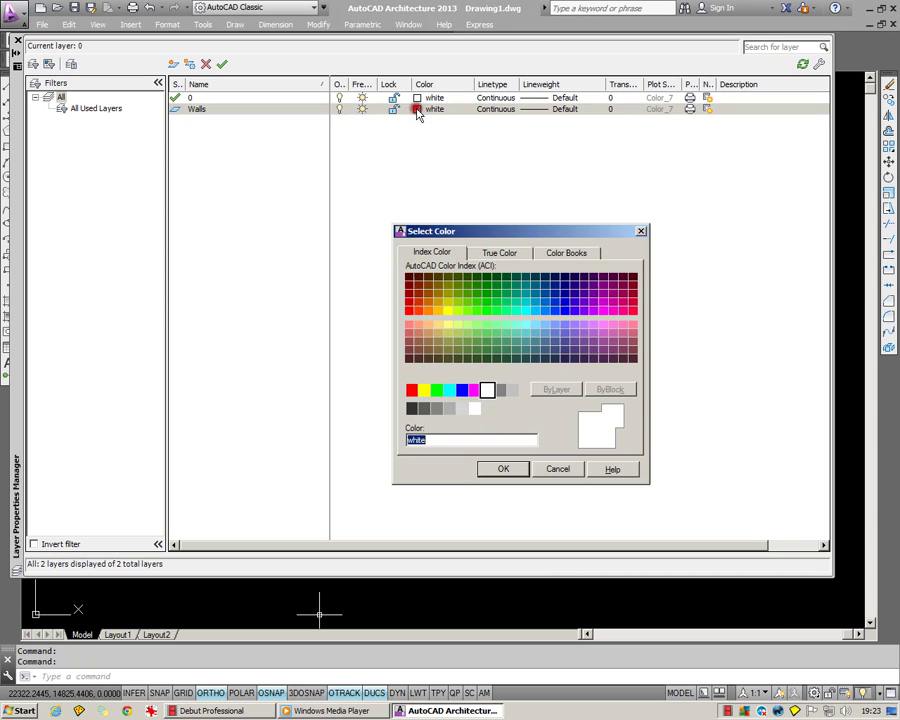
click(450, 391)
click(502, 469)
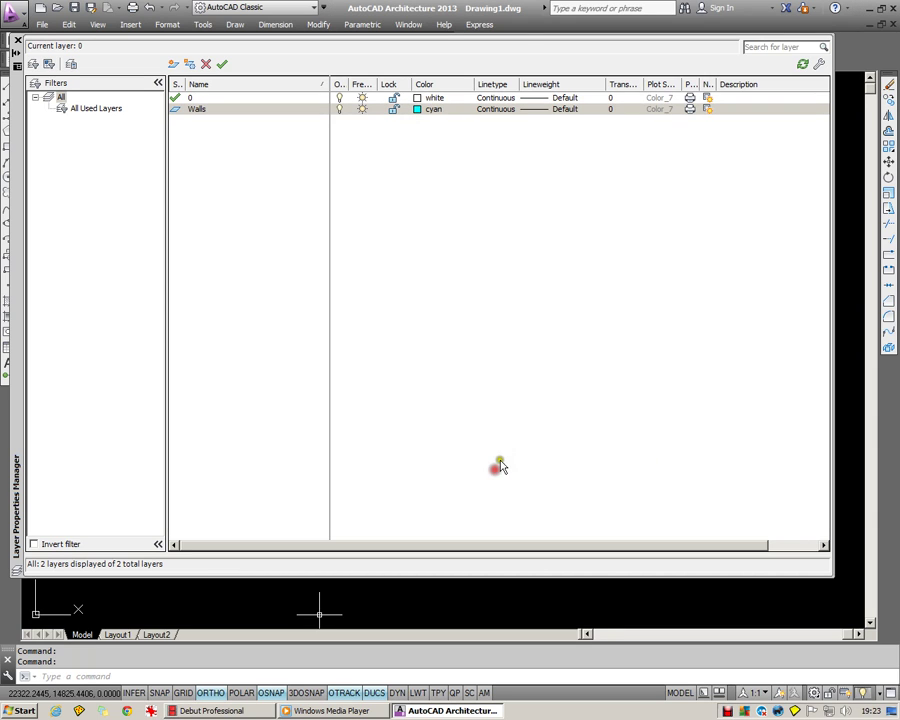
Step: Give the Walls layer a 0.50 mm lineweight and make it the current layer
click(566, 108)
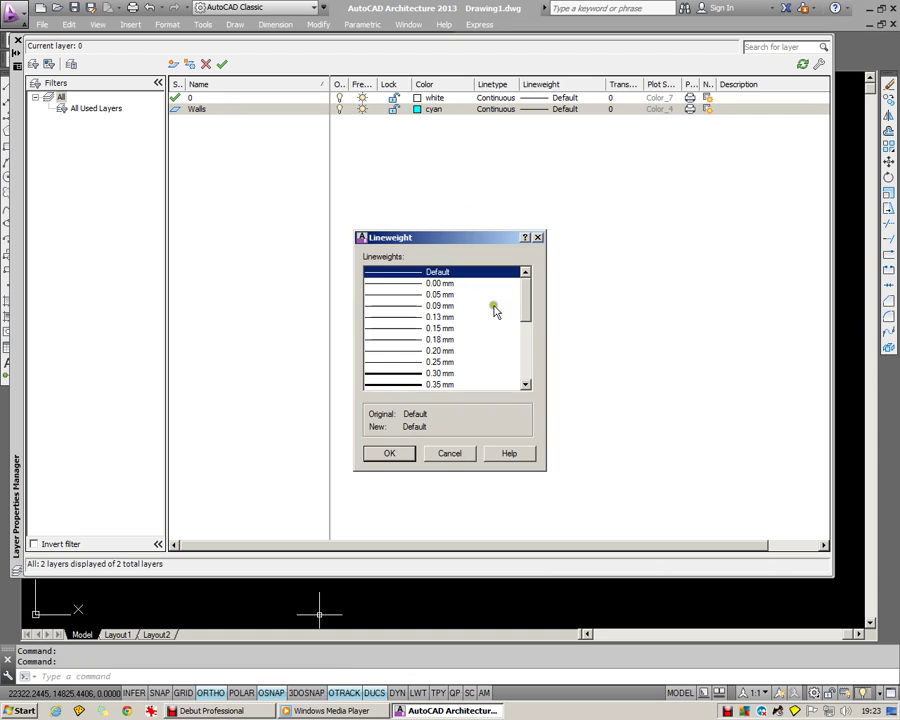
drag(527, 291, 529, 312)
click(443, 363)
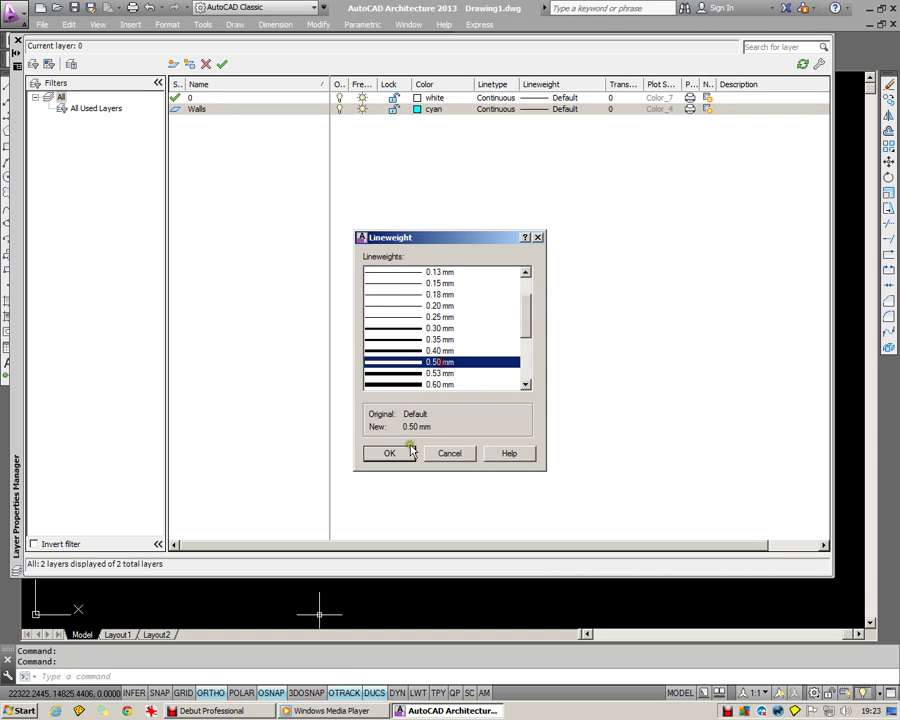
click(405, 452)
click(223, 64)
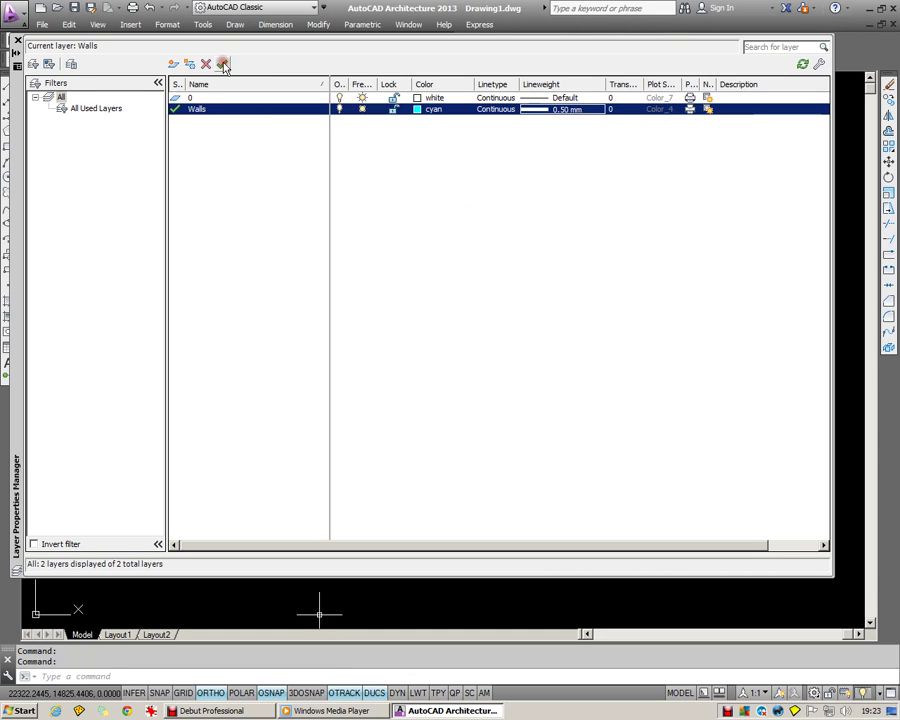
click(17, 41)
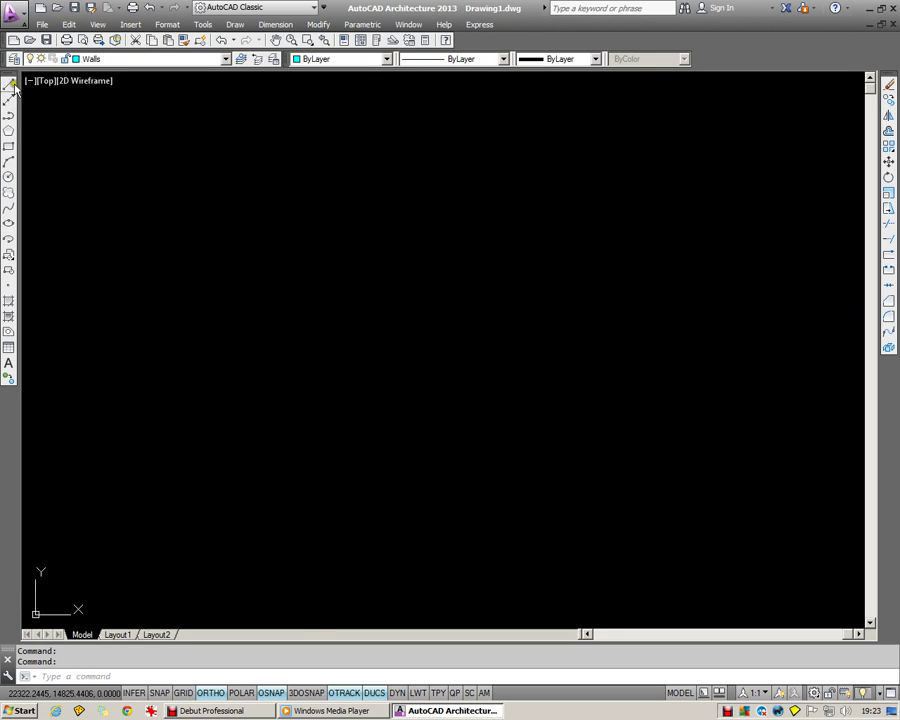
Step: Draw a closed polyline outline with sides 10320, 9845, 8990 and 5245, plus a 1330 step
click(9, 116)
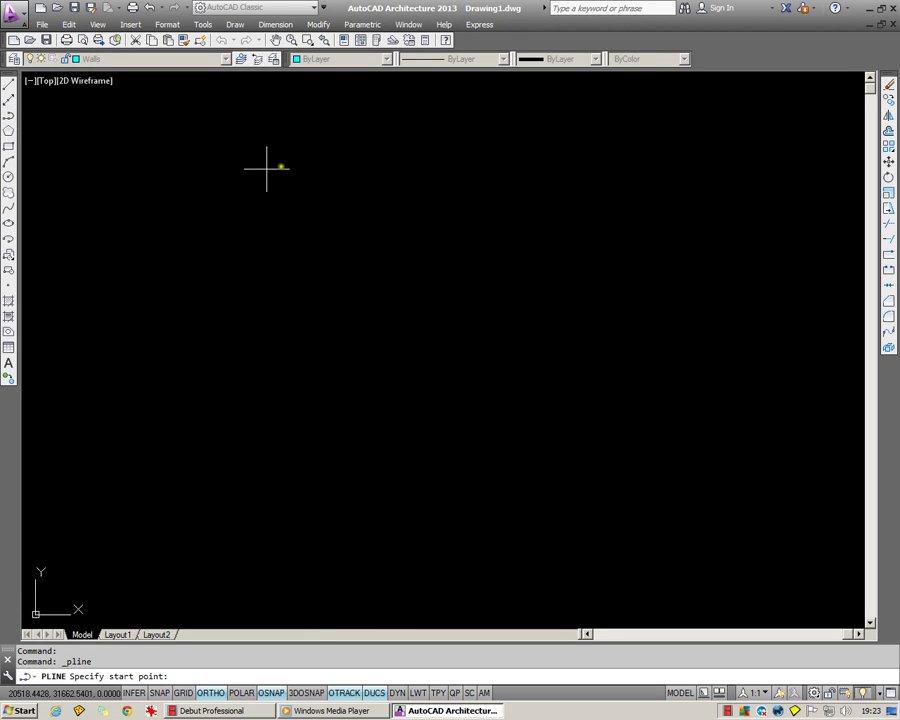
click(297, 155)
text(1032)
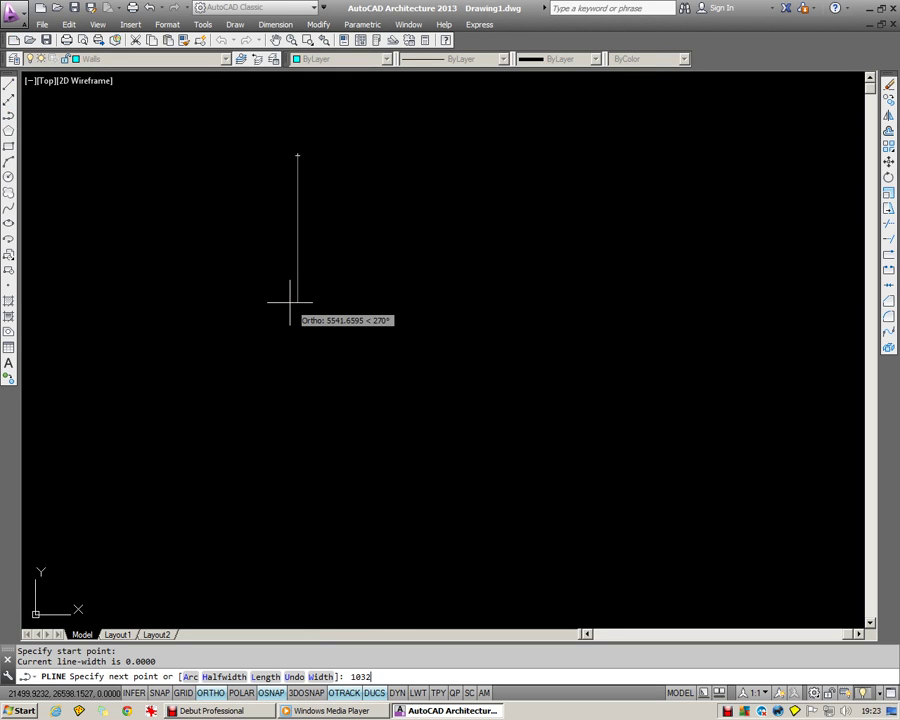
text(0)
key(Return)
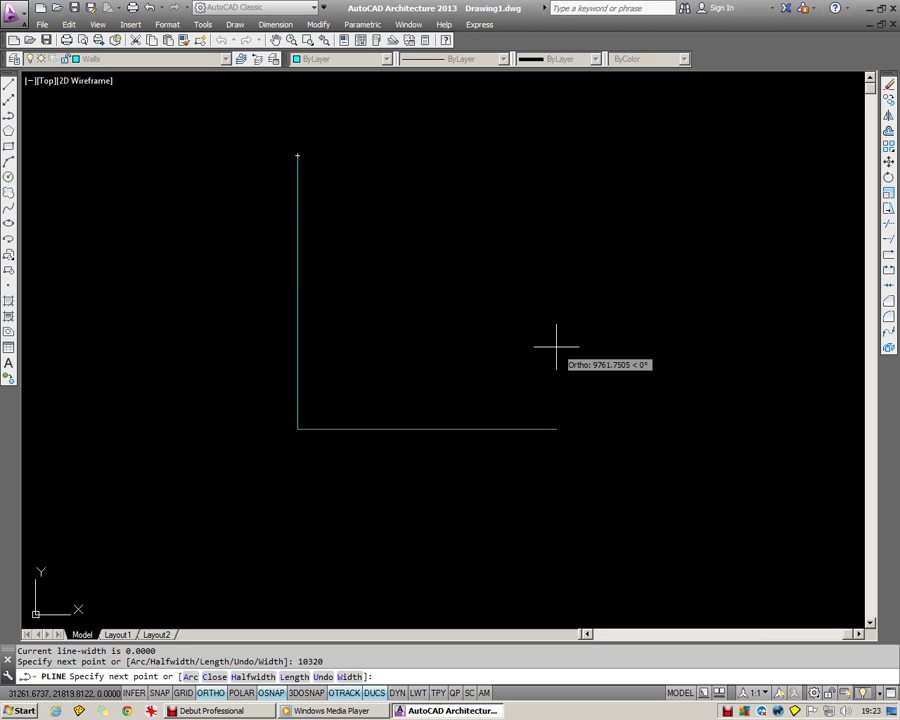
key(Return)
text(8990)
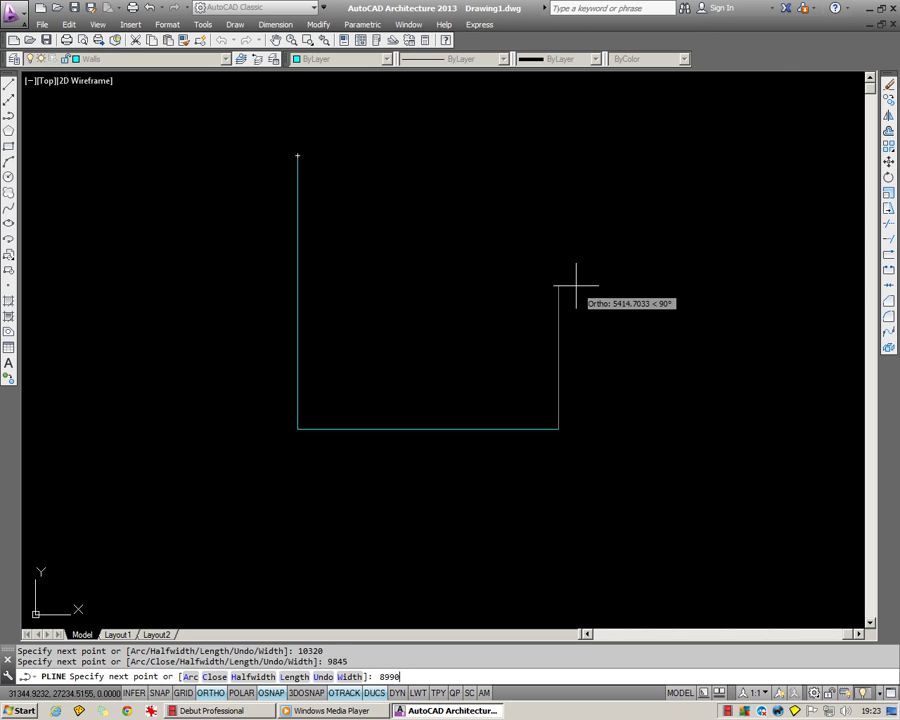
key(Return)
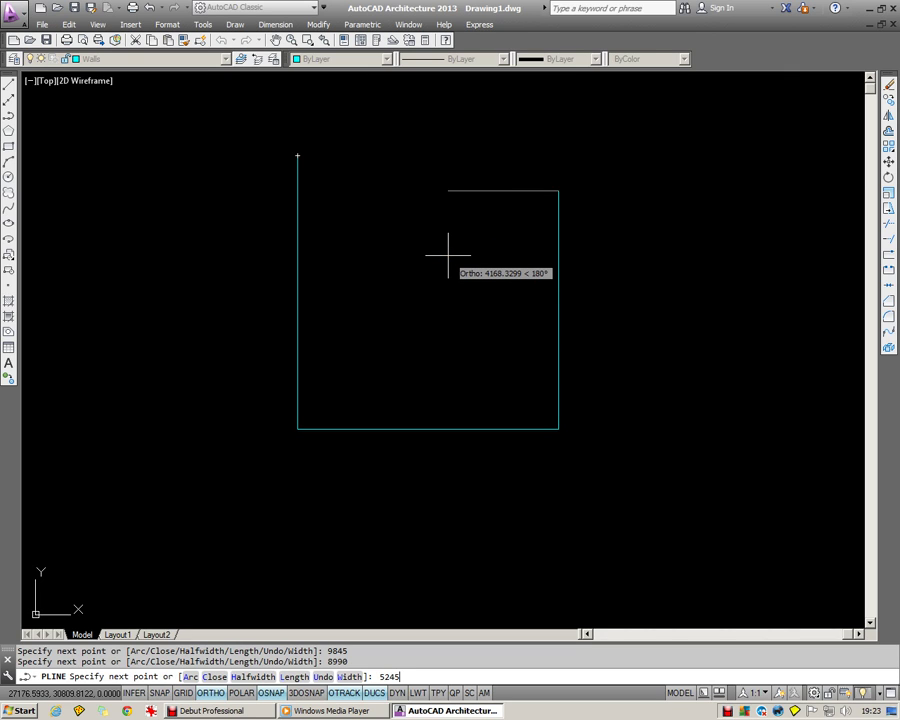
key(Return)
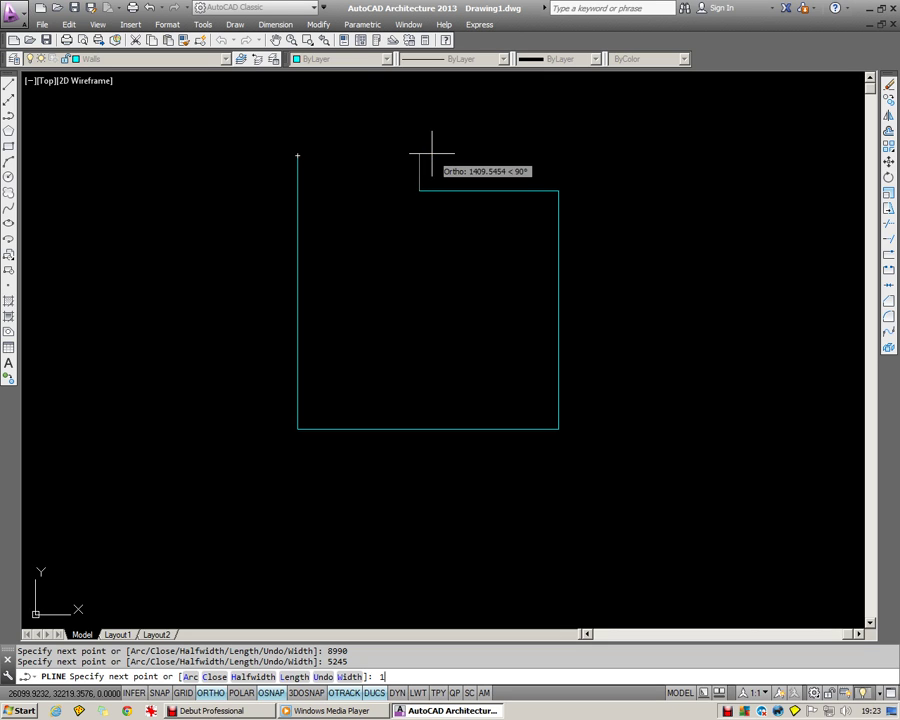
key(Return)
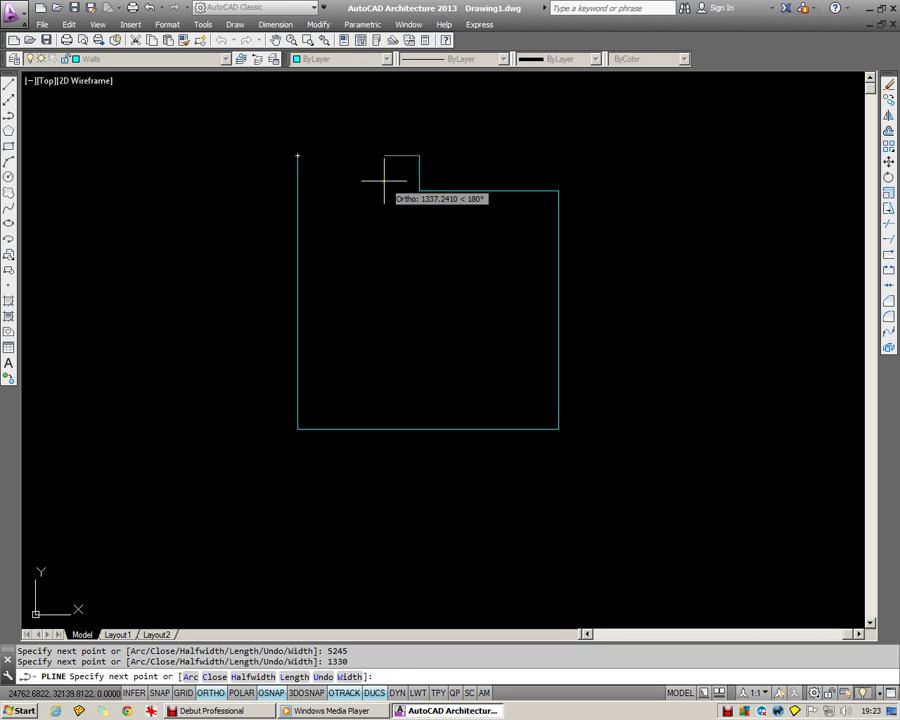
key(Return)
scroll(444, 236, up, 2)
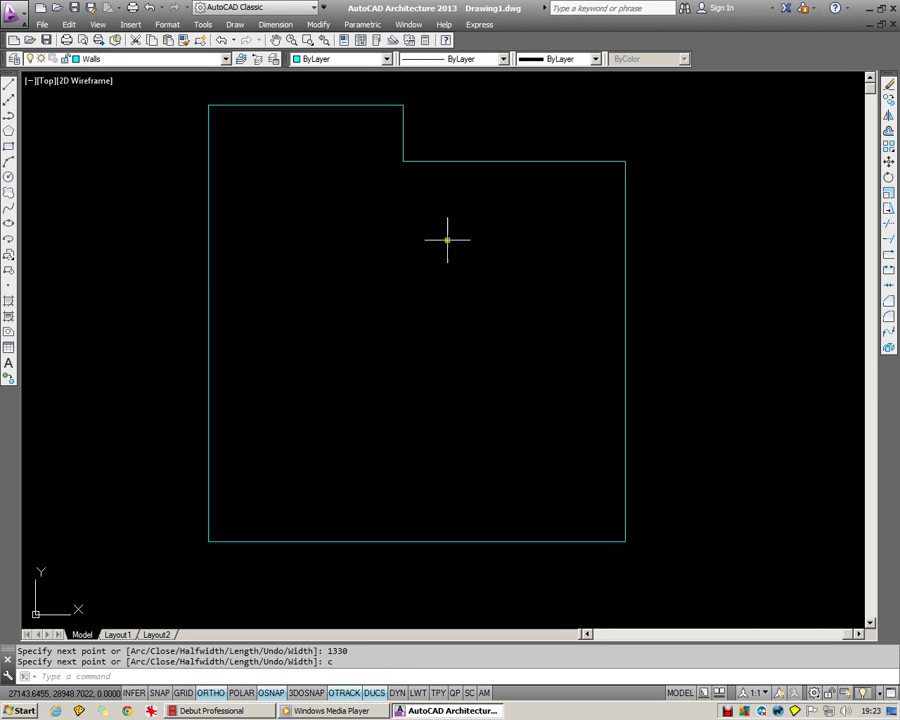
Step: Offset the outline 300 inward for double walls, then explode both outlines into lines
click(888, 131)
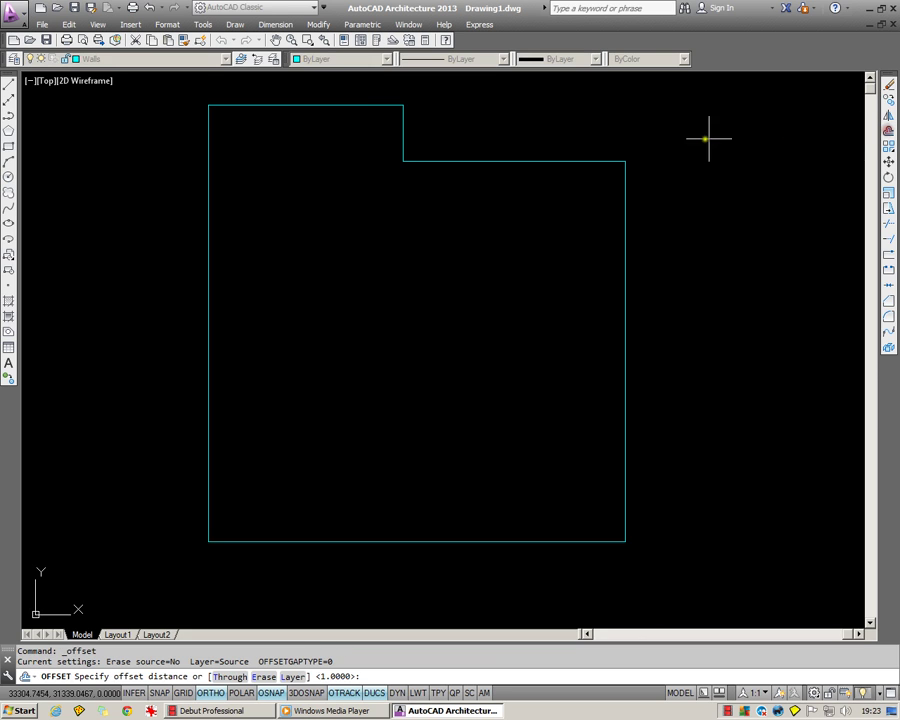
text(0)
key(Return)
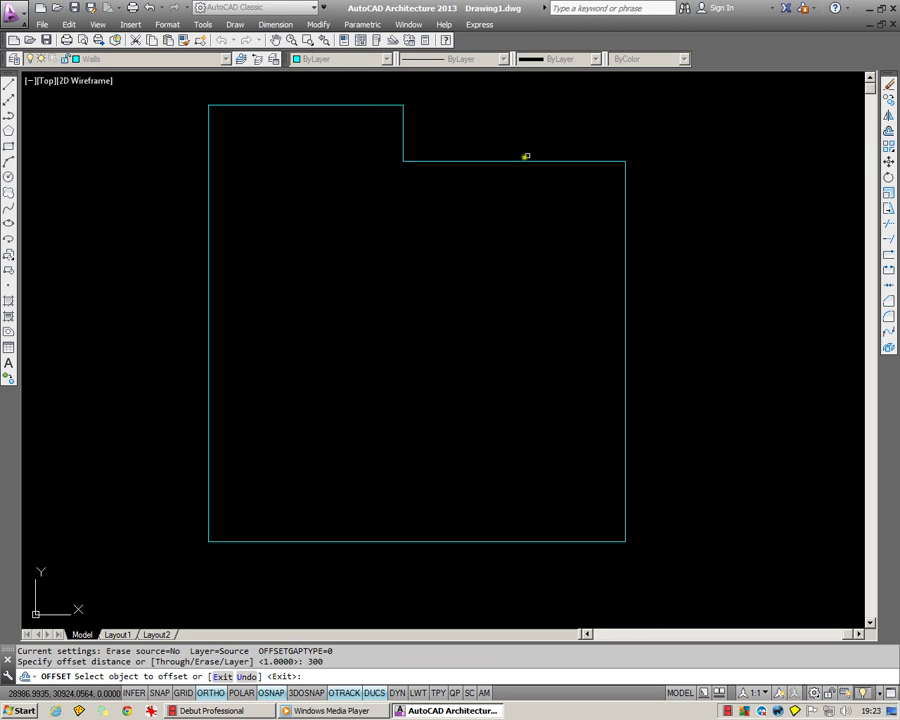
click(516, 160)
click(517, 237)
key(Escape)
click(660, 250)
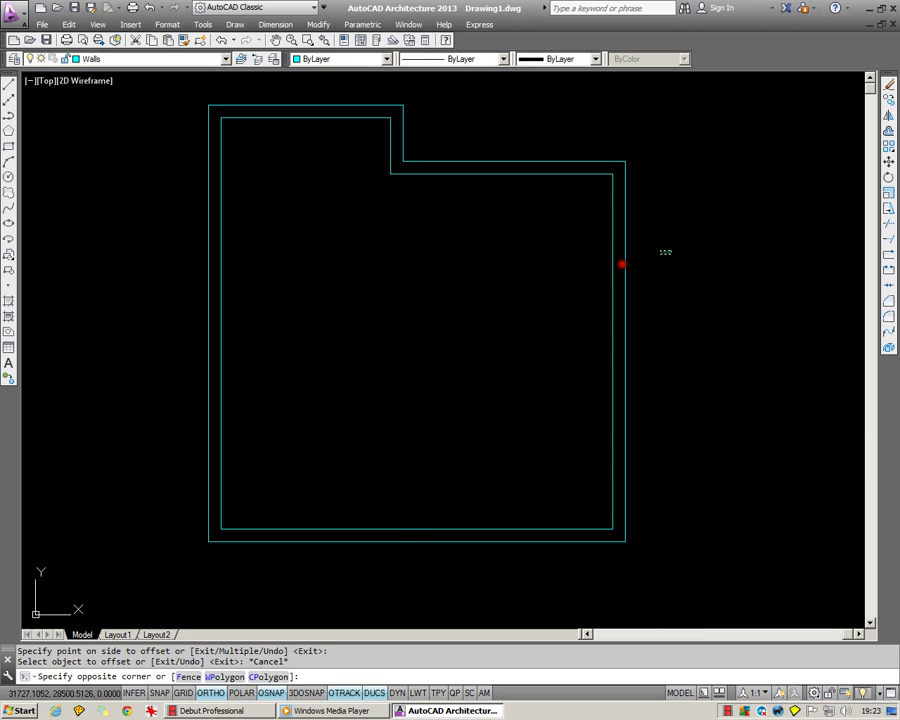
click(605, 285)
click(889, 349)
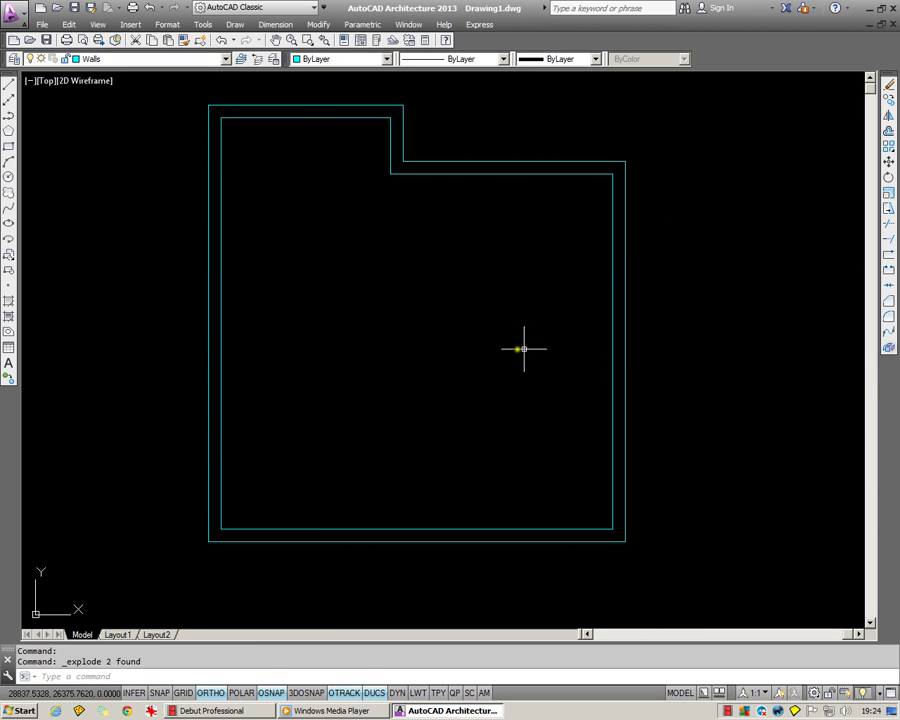
Step: Offset the inner bottom wall 4500 up, then that line 300 up for the cross wall
key(Return)
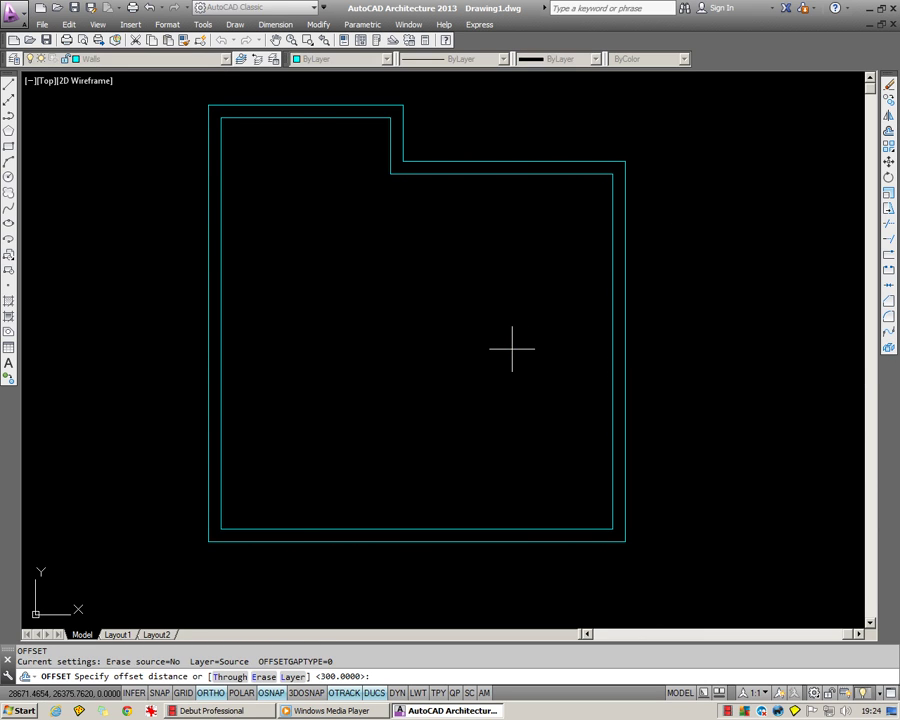
key(Return)
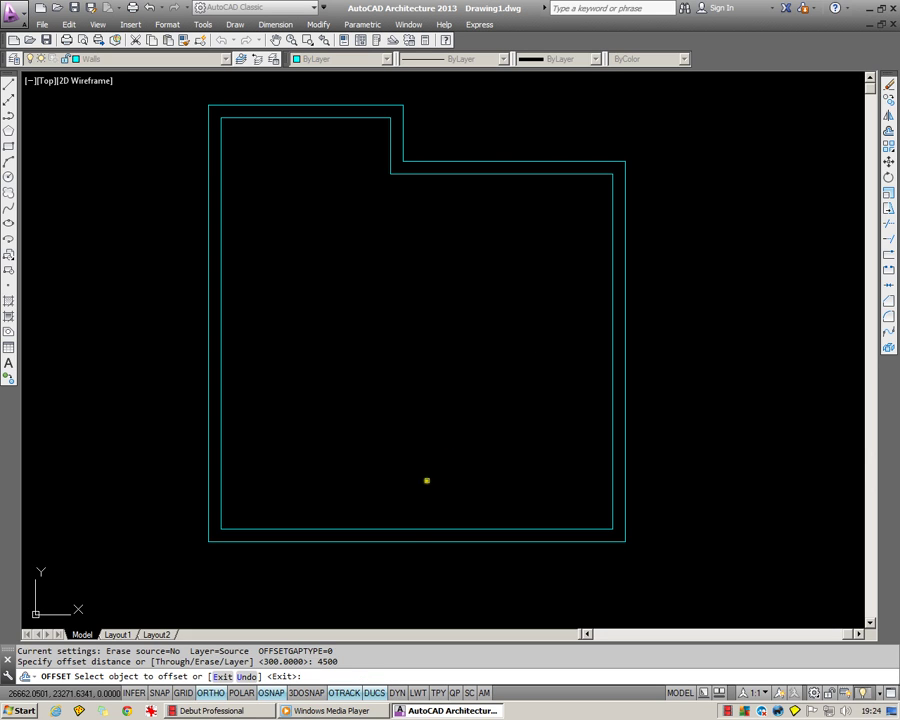
click(412, 529)
click(415, 405)
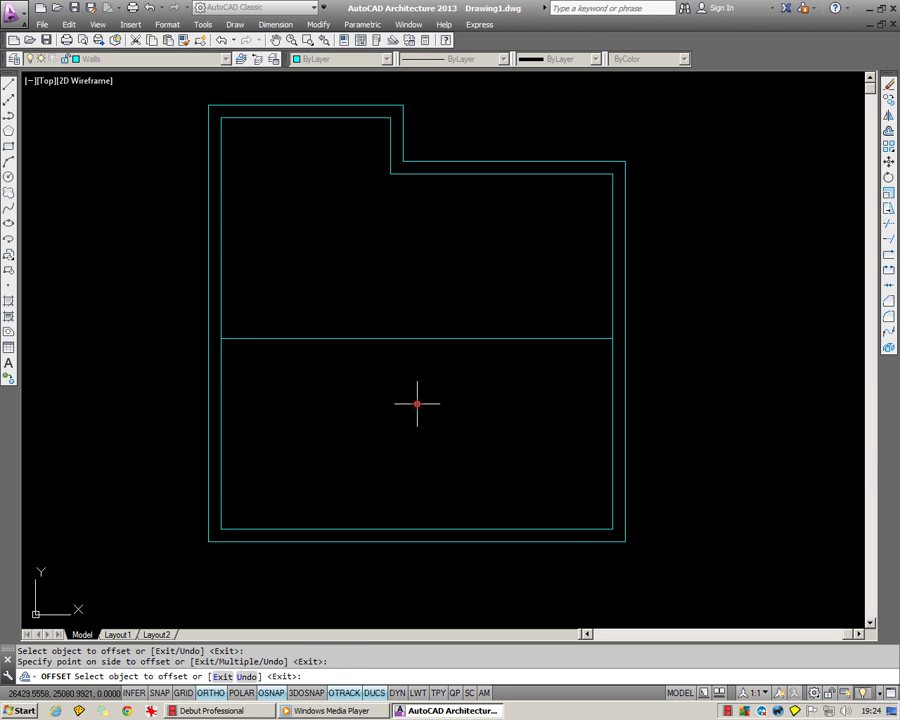
key(Escape)
key(Return)
text(0)
key(Return)
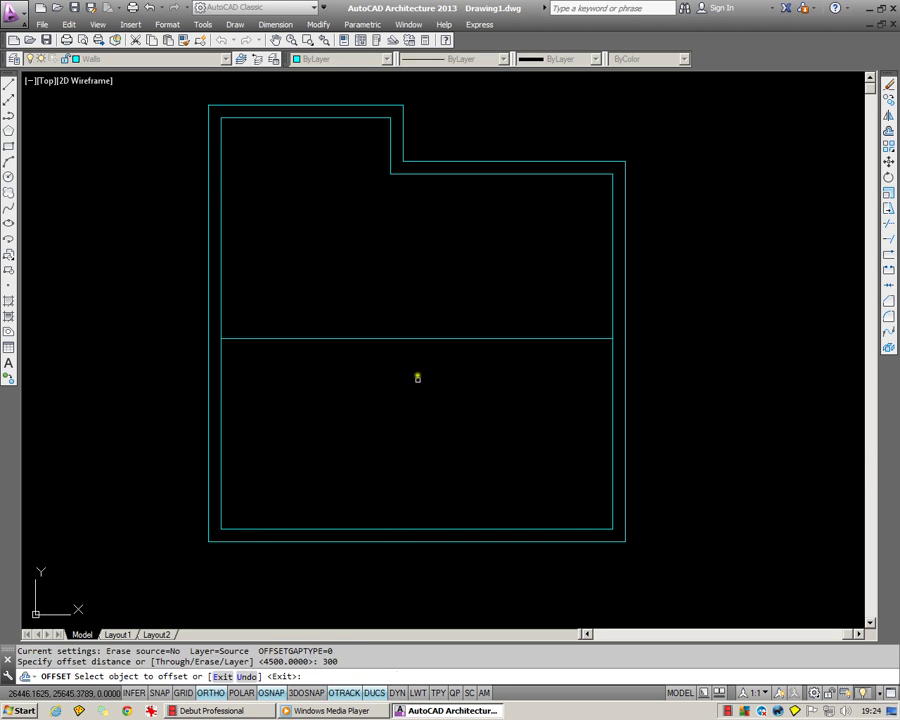
click(412, 340)
click(410, 258)
key(Escape)
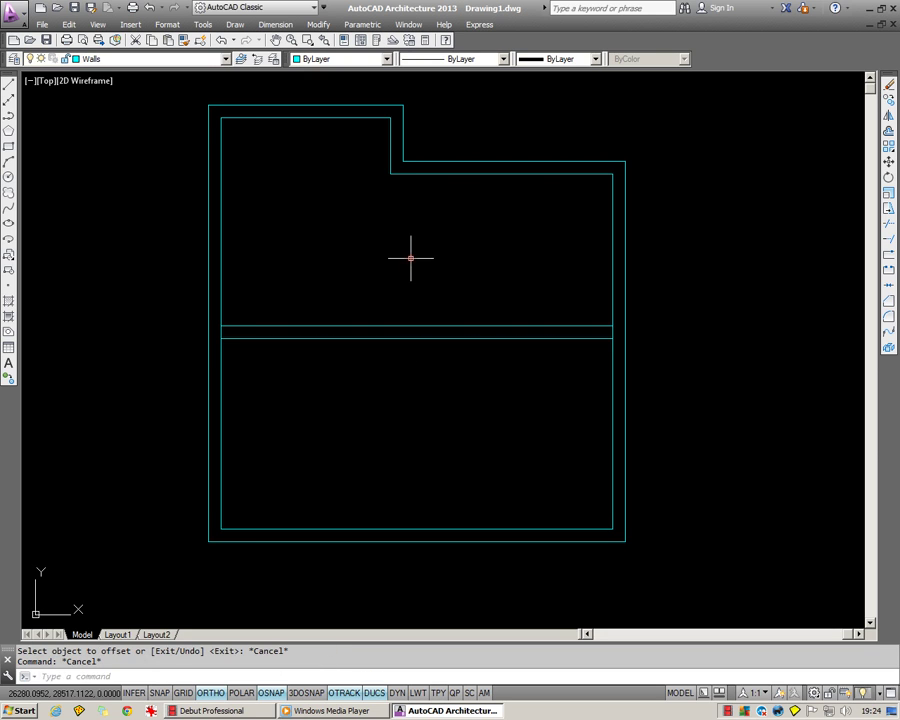
Step: Trim the outer wall lines where the cross wall meets them
text(tr)
key(Return)
key(Return)
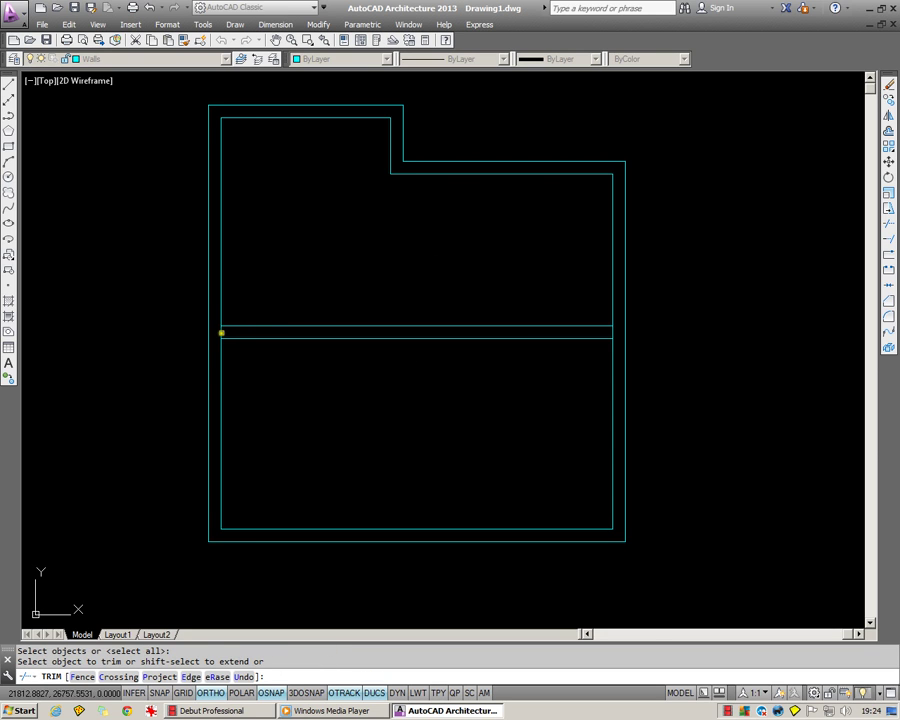
click(222, 332)
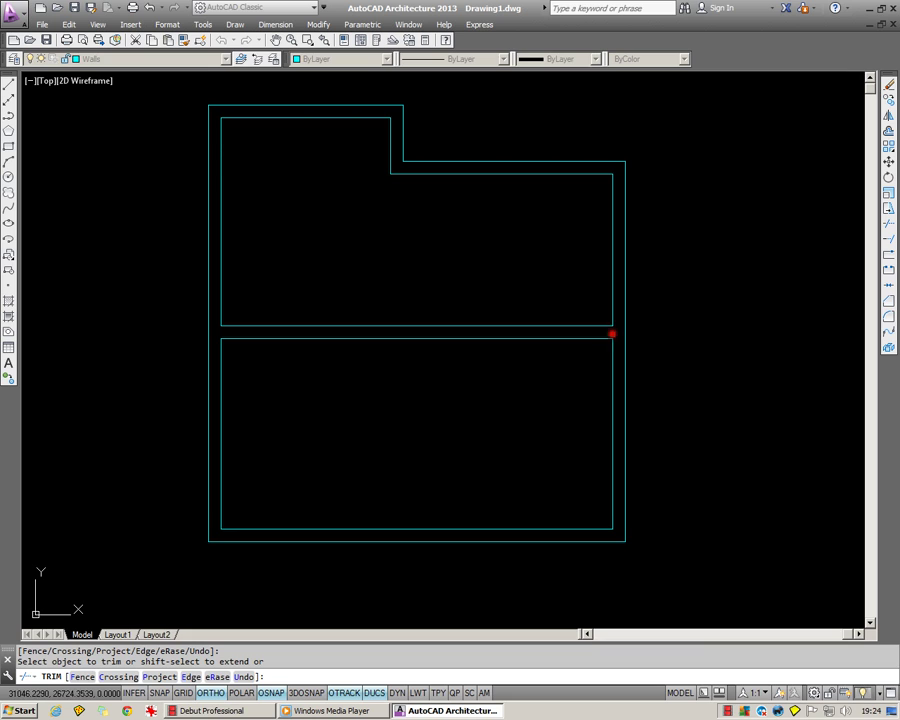
key(Escape)
Step: Offset the left inner wall 5145 right, then offset that line 100 right
key(Return)
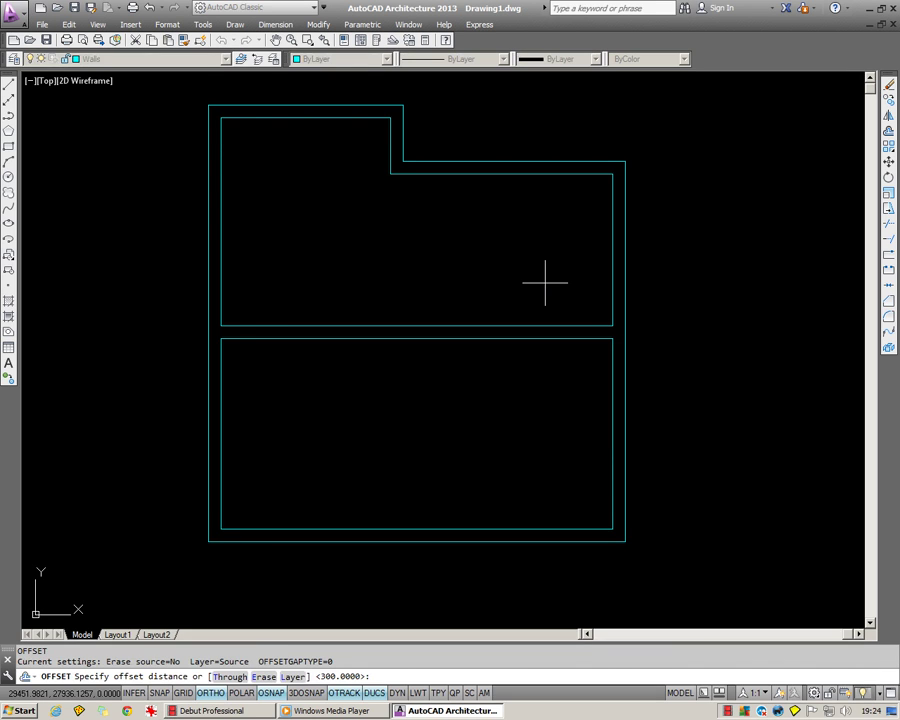
key(Return)
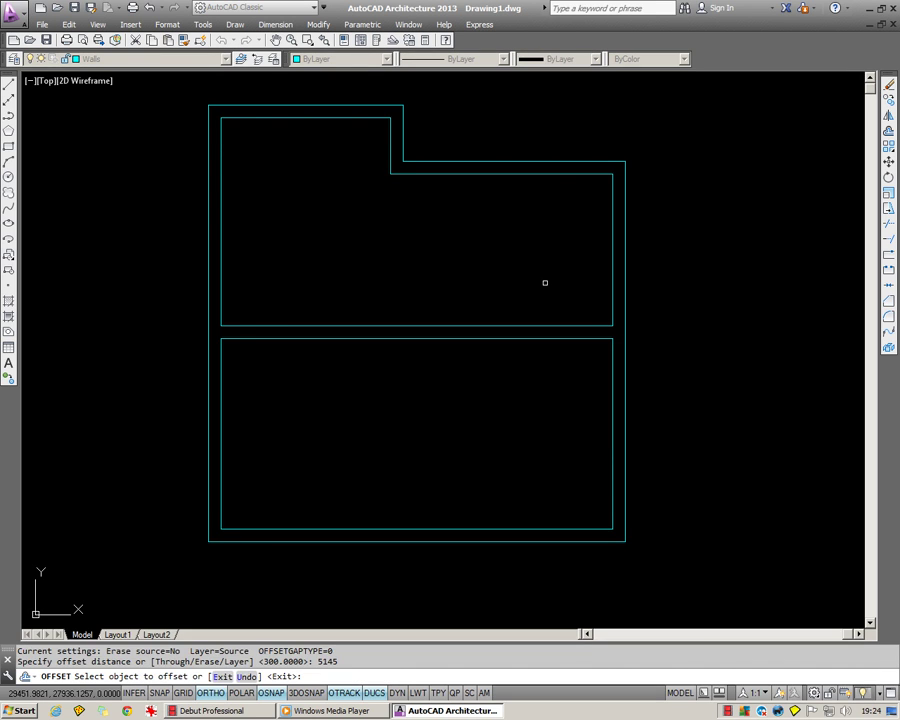
click(220, 478)
click(495, 454)
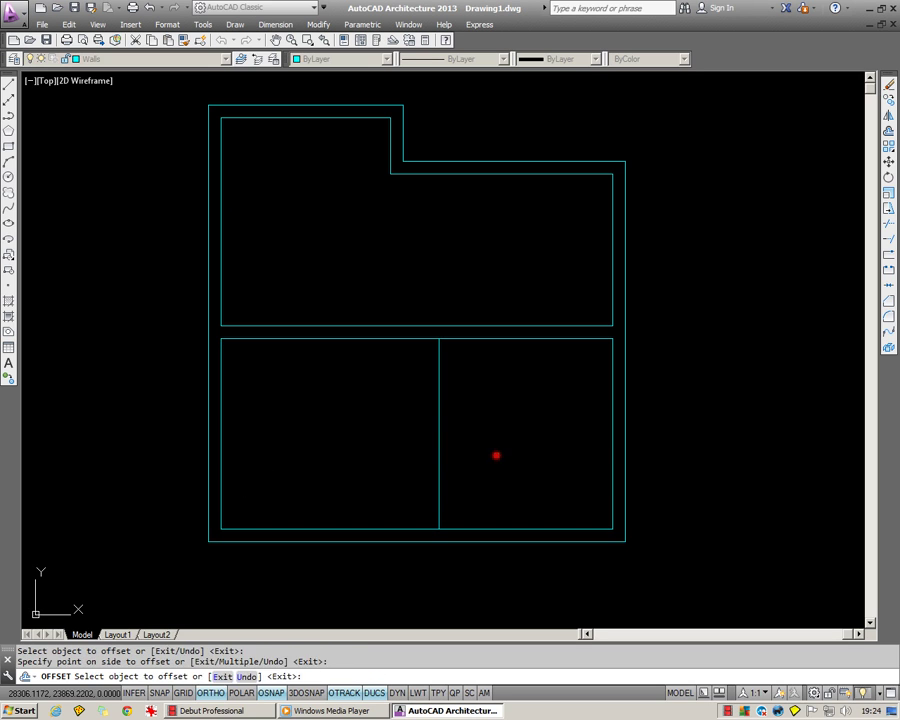
key(Escape)
key(Return)
key(Return)
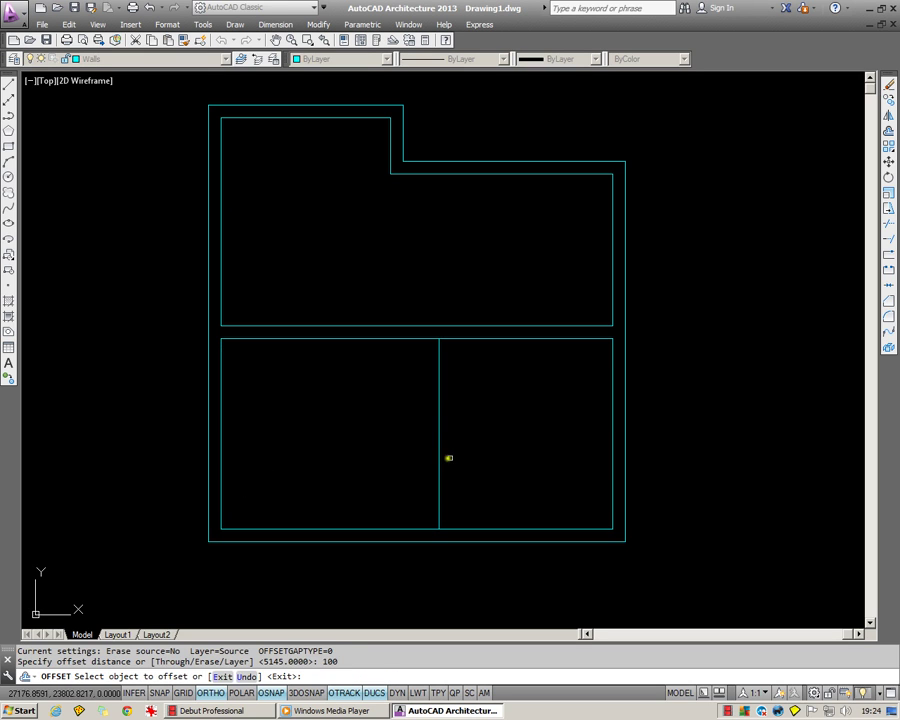
click(438, 462)
click(522, 449)
key(Escape)
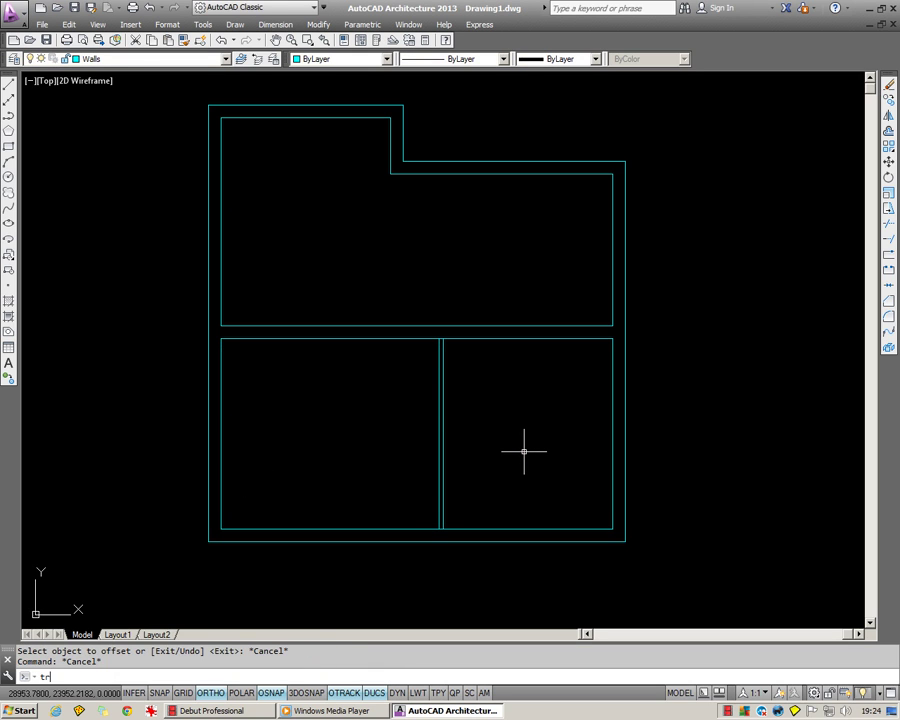
Step: Trim both ends of the new 100-thick vertical wall at its junctions
key(Return)
scroll(442, 334, up, 6)
key(Return)
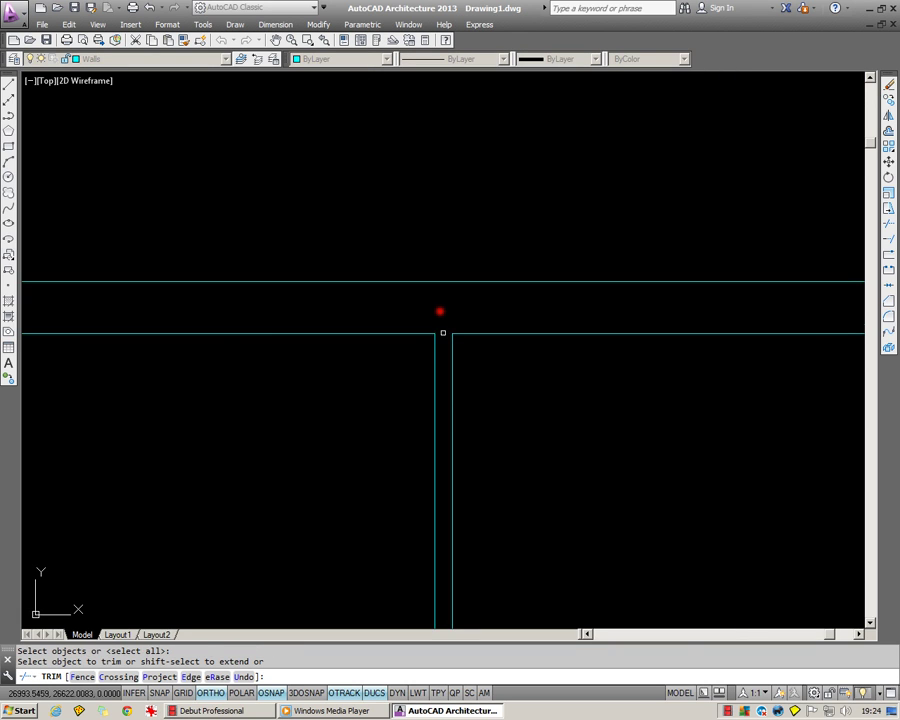
scroll(443, 333, down, 5)
scroll(442, 512, up, 5)
scroll(433, 489, up, 2)
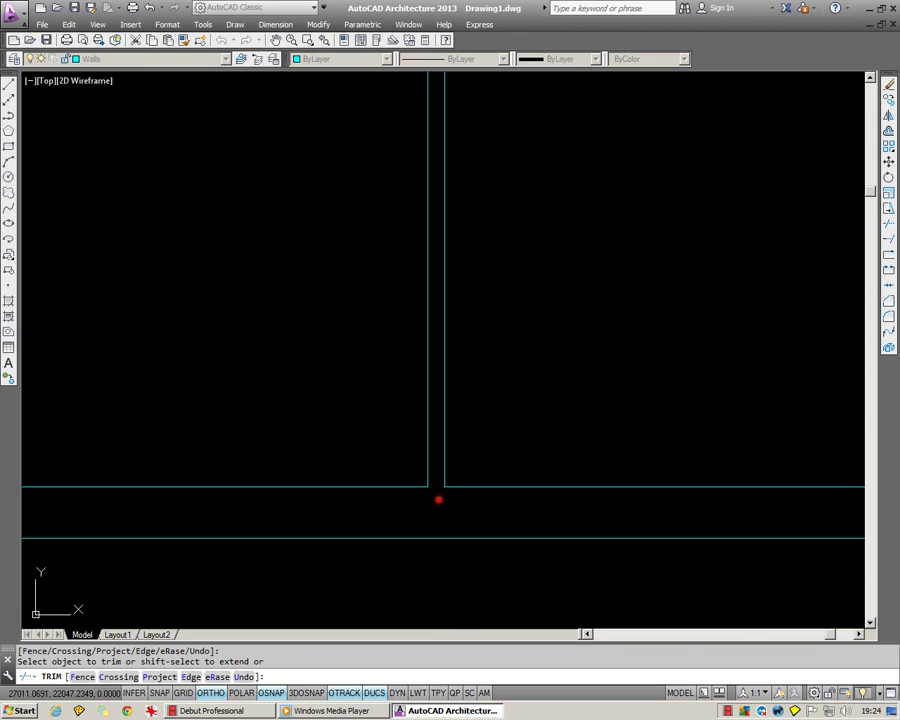
scroll(438, 499, down, 7)
key(Escape)
text(o)
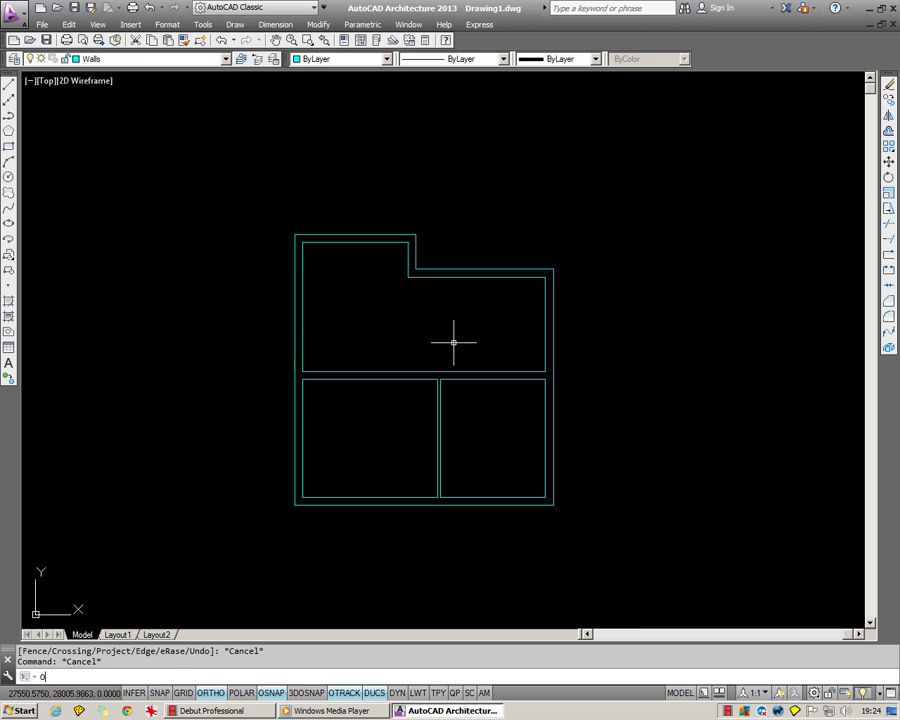
Step: Cancel a mistaken 24980 offset and start an offset with distance 2490
key(Return)
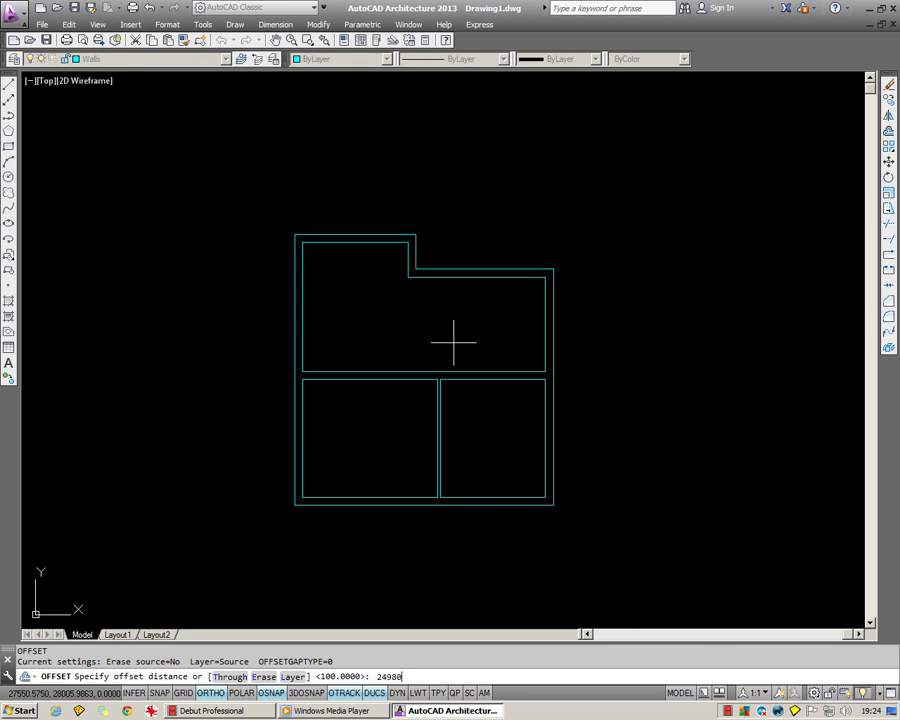
key(Escape)
key(Escape)
key(Escape)
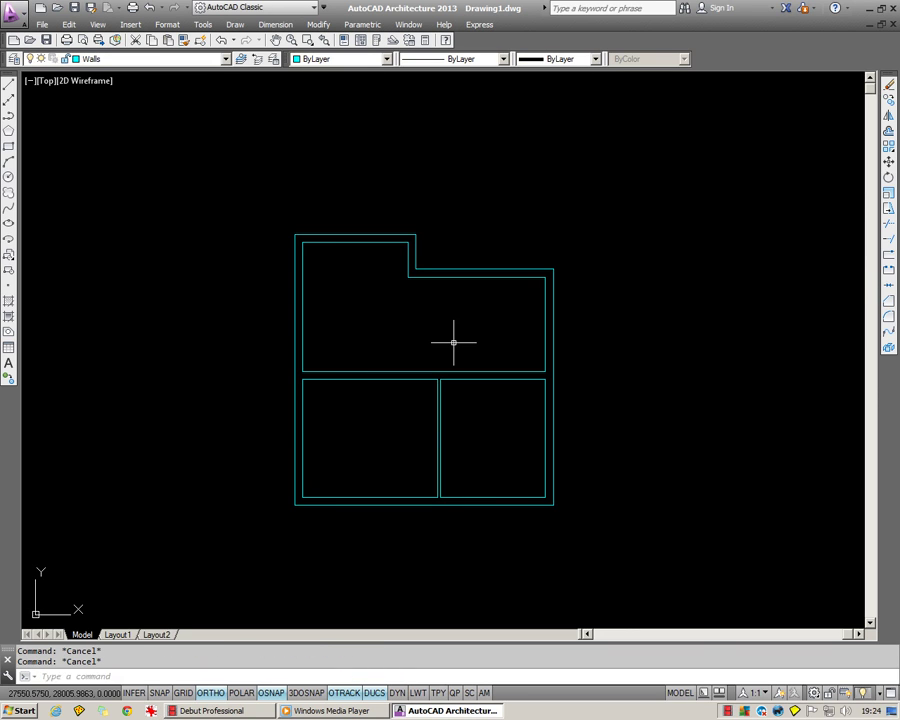
text(o)
key(Return)
text(2490)
key(Return)
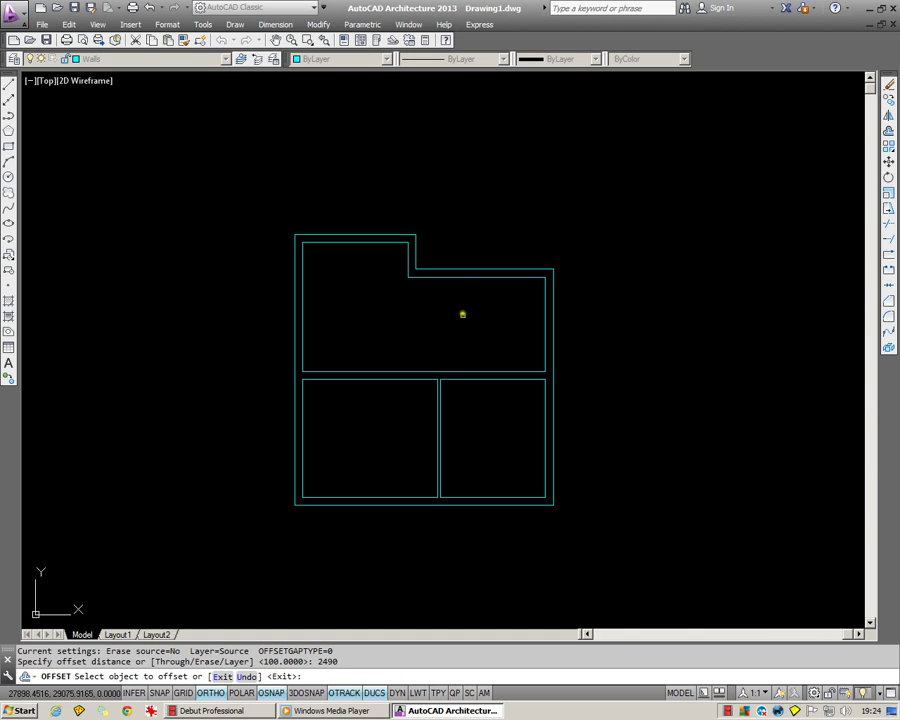
Step: Offset the upper room's bottom wall 2490 up, then that line 100 down
click(454, 278)
click(452, 318)
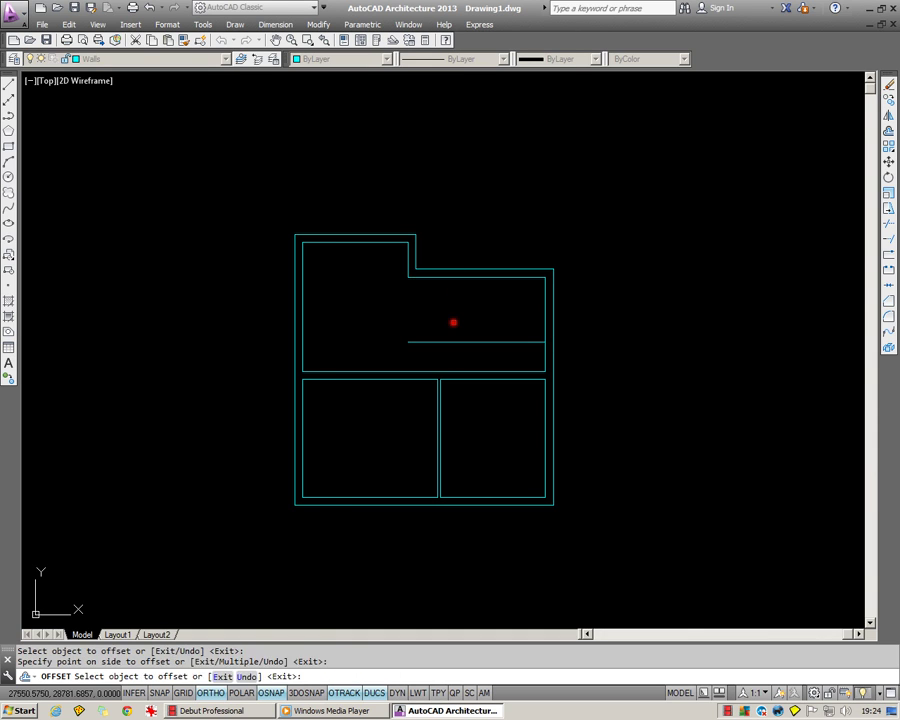
key(Escape)
text(o)
key(Return)
key(Return)
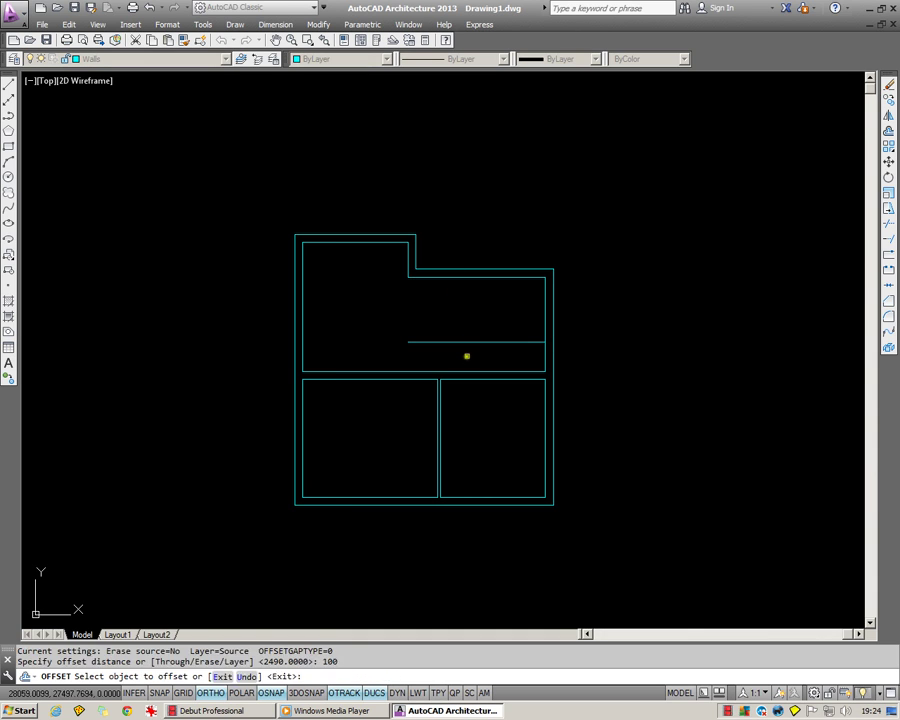
scroll(466, 353, up, 4)
right_click(462, 331)
key(Escape)
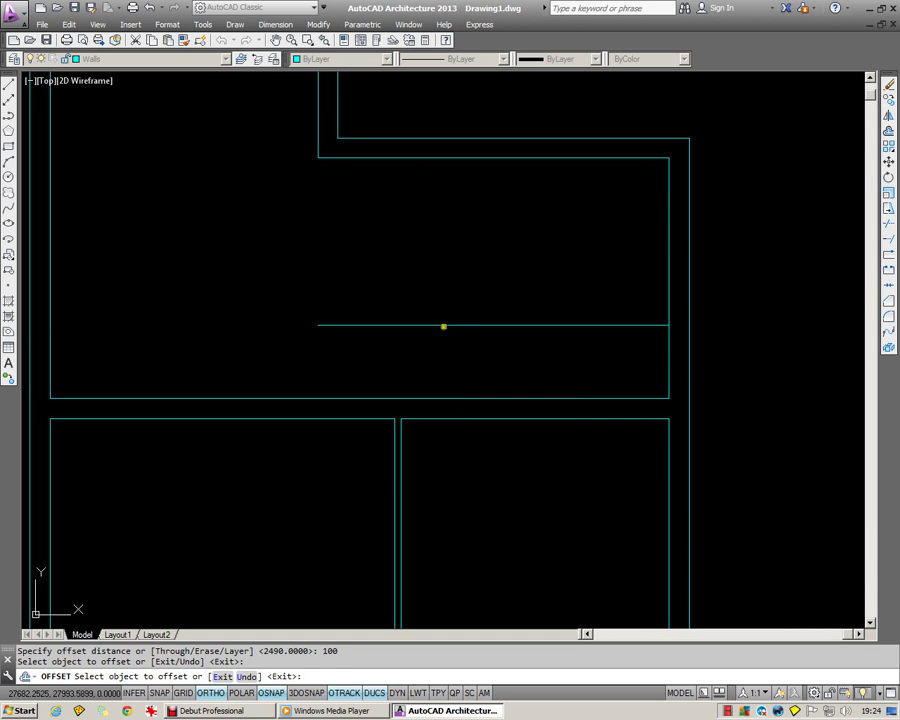
click(443, 326)
click(444, 342)
key(Escape)
Step: Trim the new horizontal wall's junction with the right wall
text(tr)
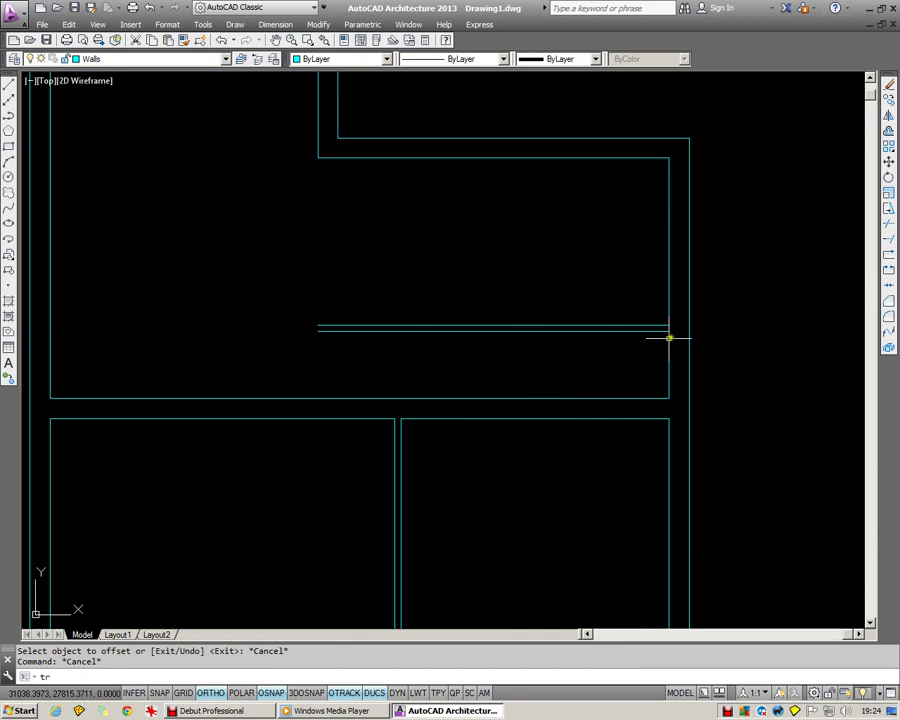
key(Return)
scroll(669, 335, up, 3)
key(Return)
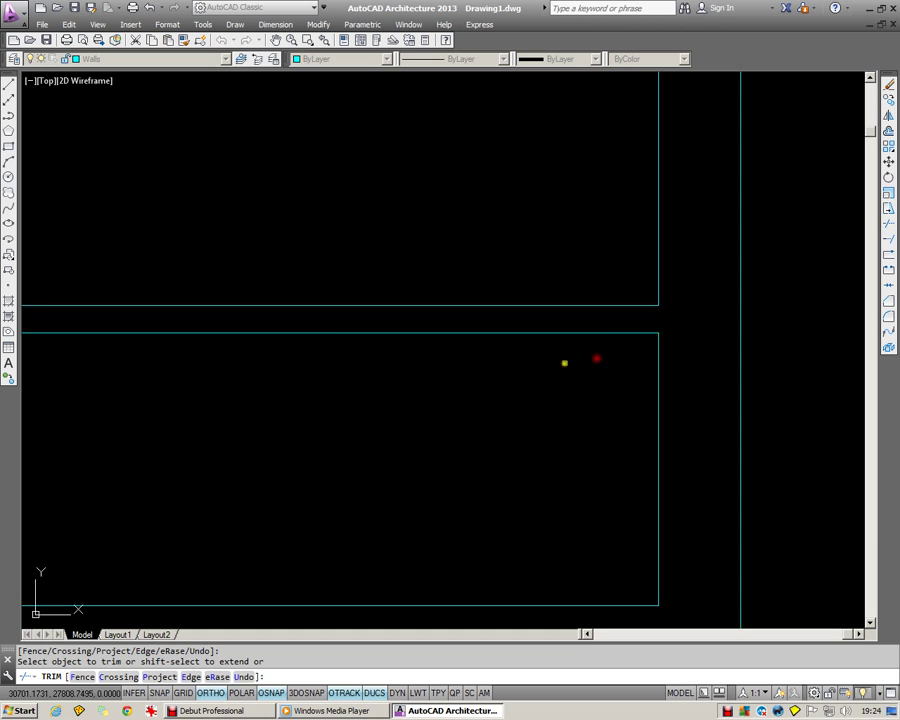
scroll(574, 356, down, 3)
scroll(634, 352, down, 2)
Step: Finish the trim and offset the right inner wall 2100 to the left
key(Escape)
text(o)
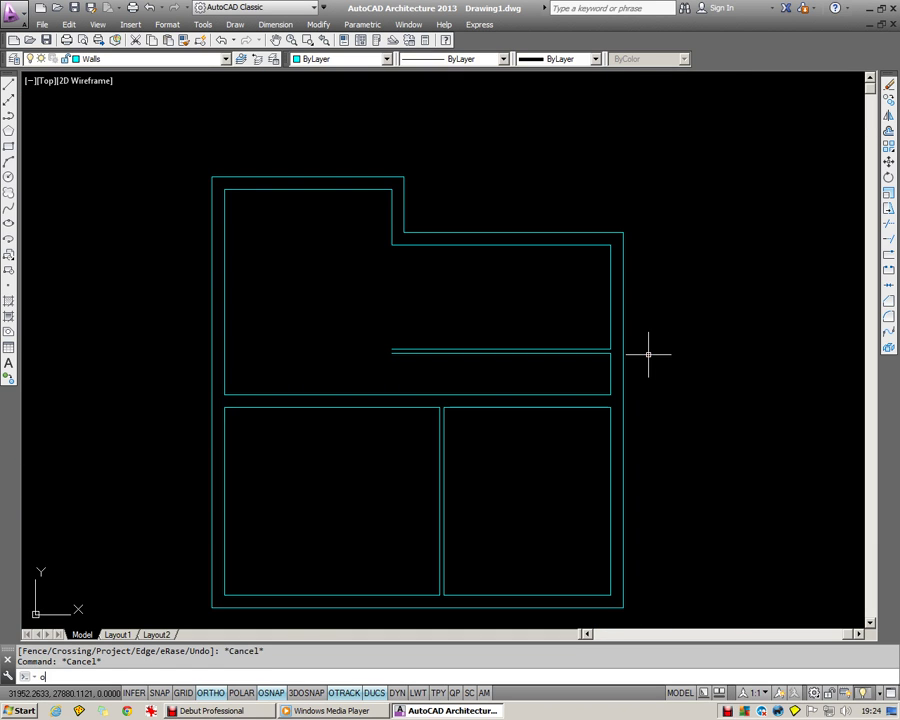
key(Return)
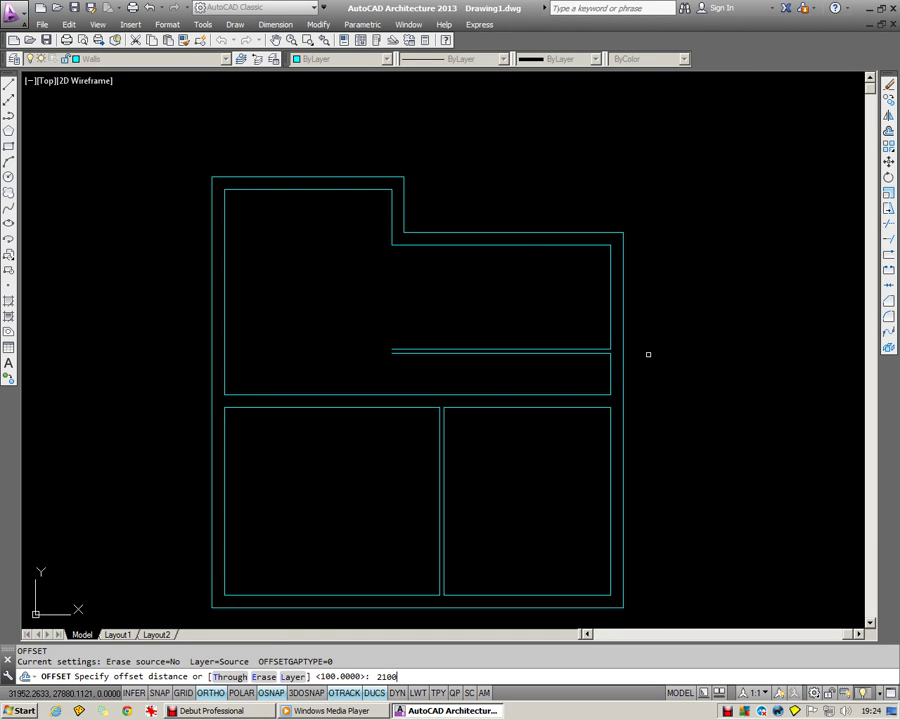
key(Return)
click(610, 322)
click(530, 316)
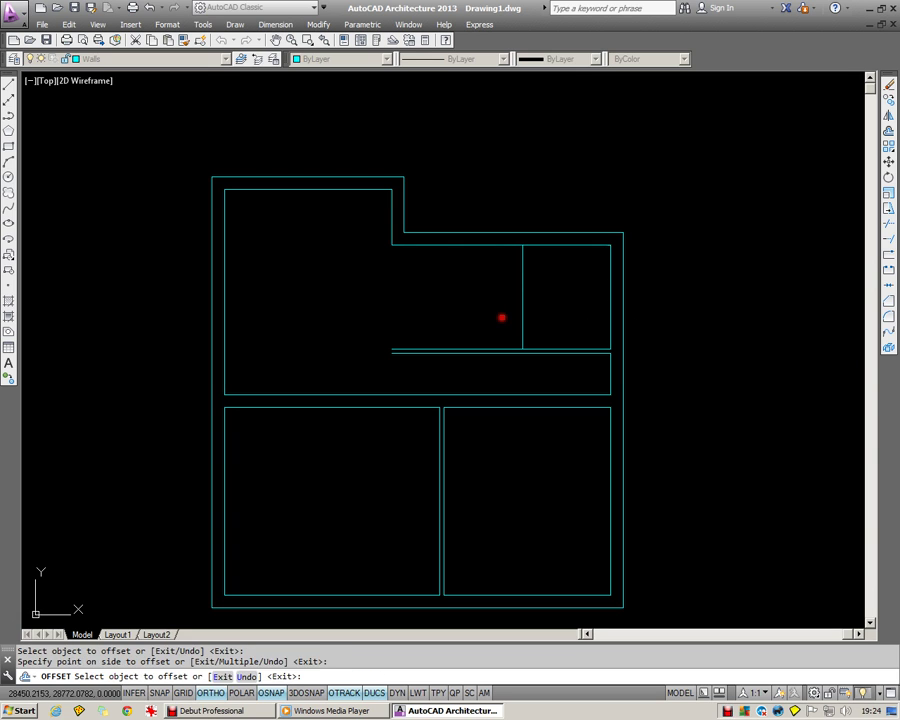
key(Escape)
Step: Offset the new vertical line 100 to the left for the wall thickness
key(Return)
text(0)
key(Return)
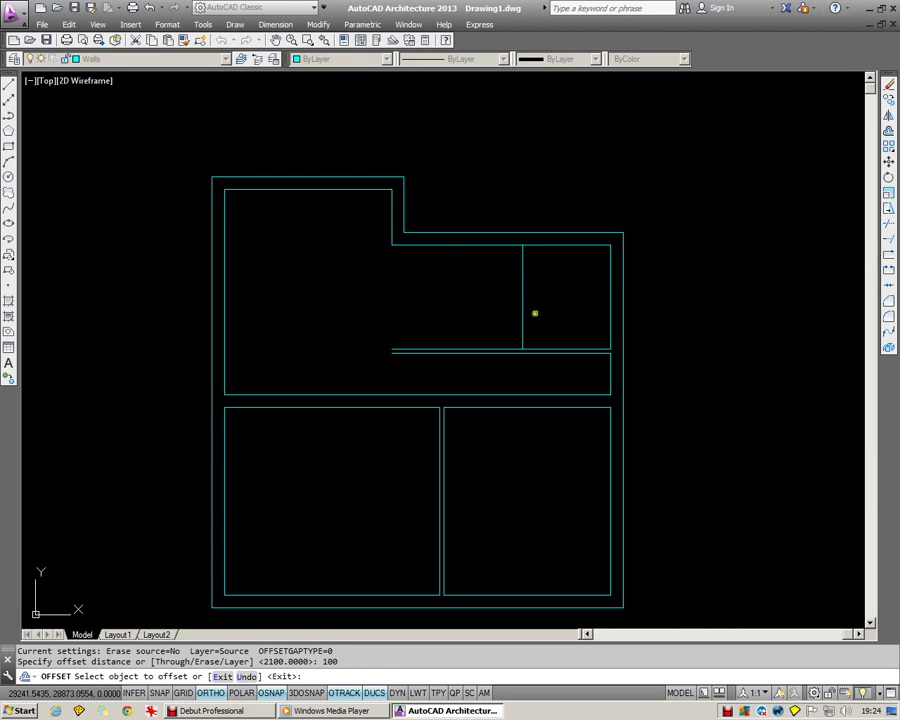
click(521, 313)
click(480, 312)
key(Escape)
key(Escape)
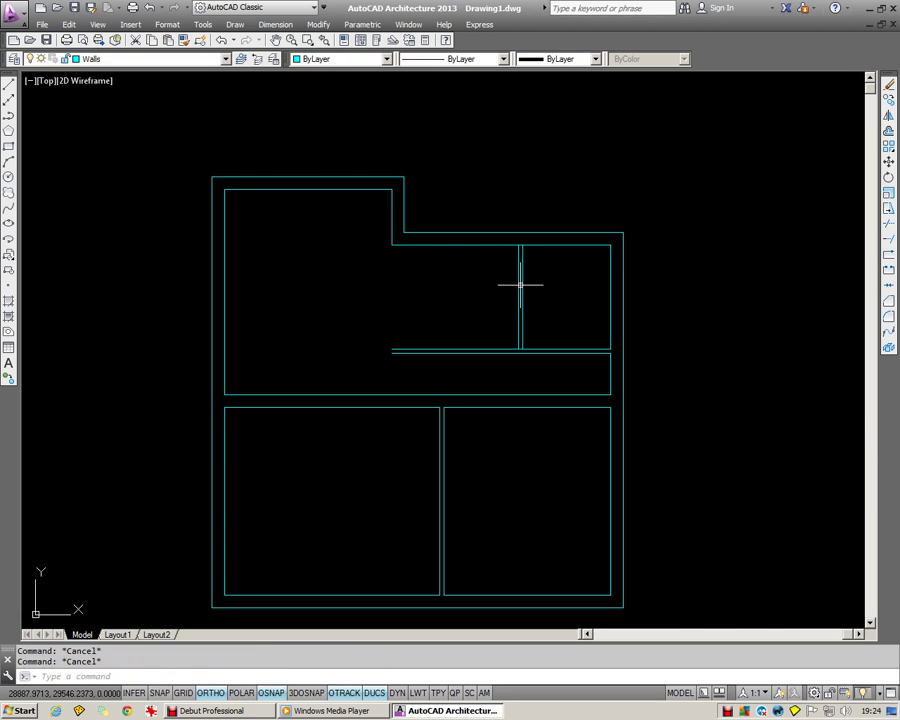
text(o)
Step: Offset the new vertical wall line 2945 to the left
key(Return)
text(2945)
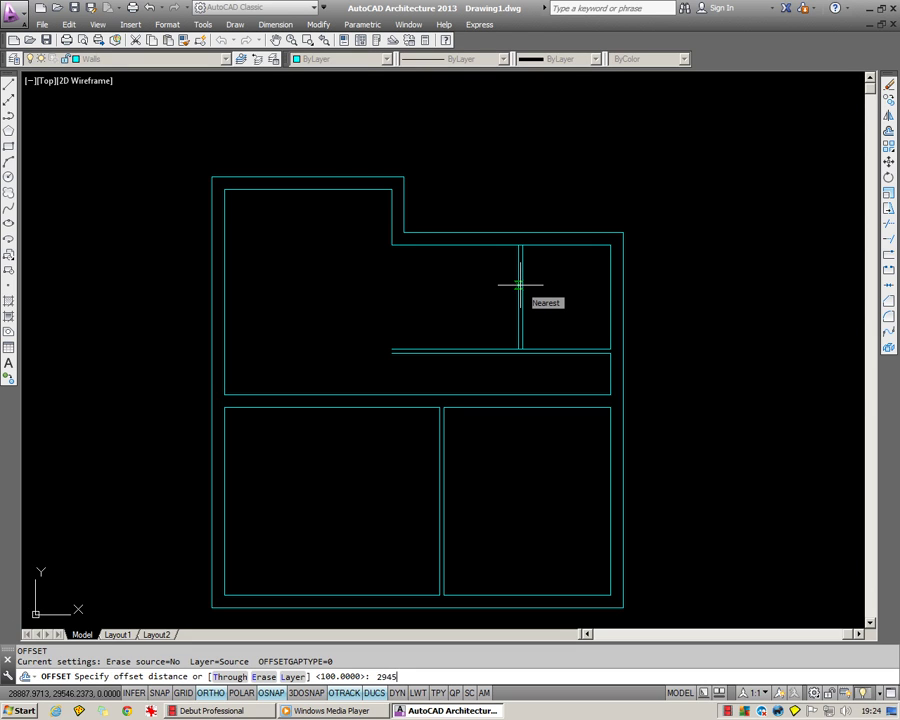
key(Return)
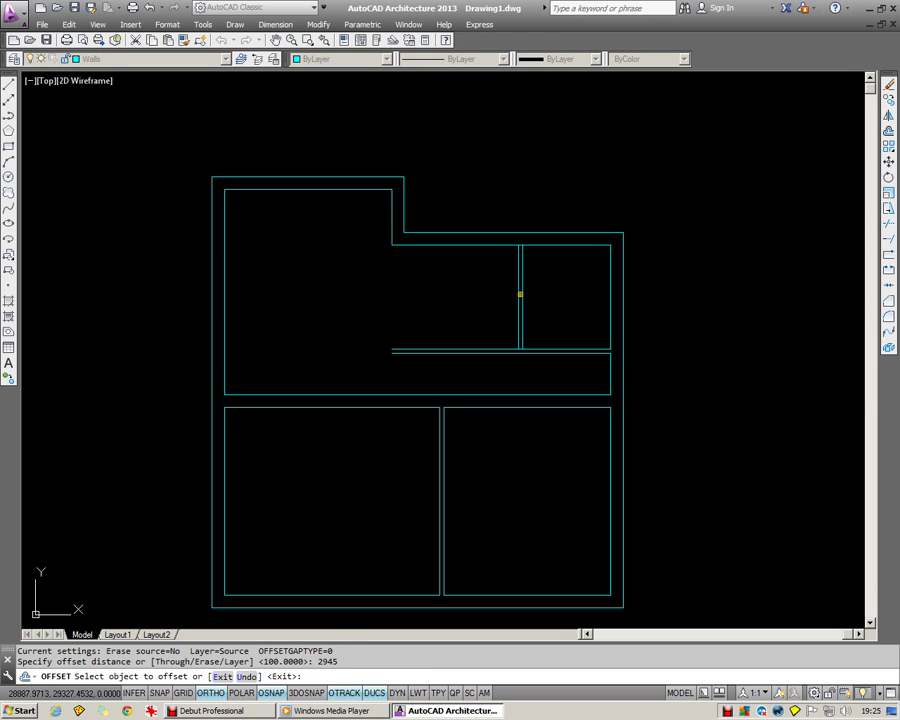
click(520, 294)
click(412, 311)
key(Escape)
key(Escape)
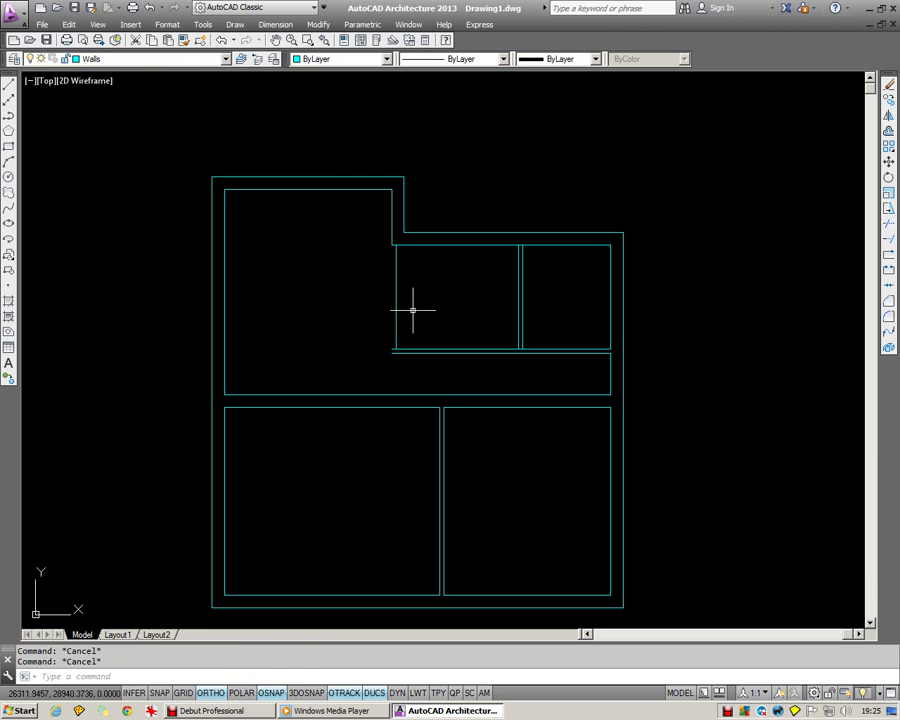
text(f)
Step: Fillet the vertical wall line at the notch with the horizontal wall line into a corner
key(Return)
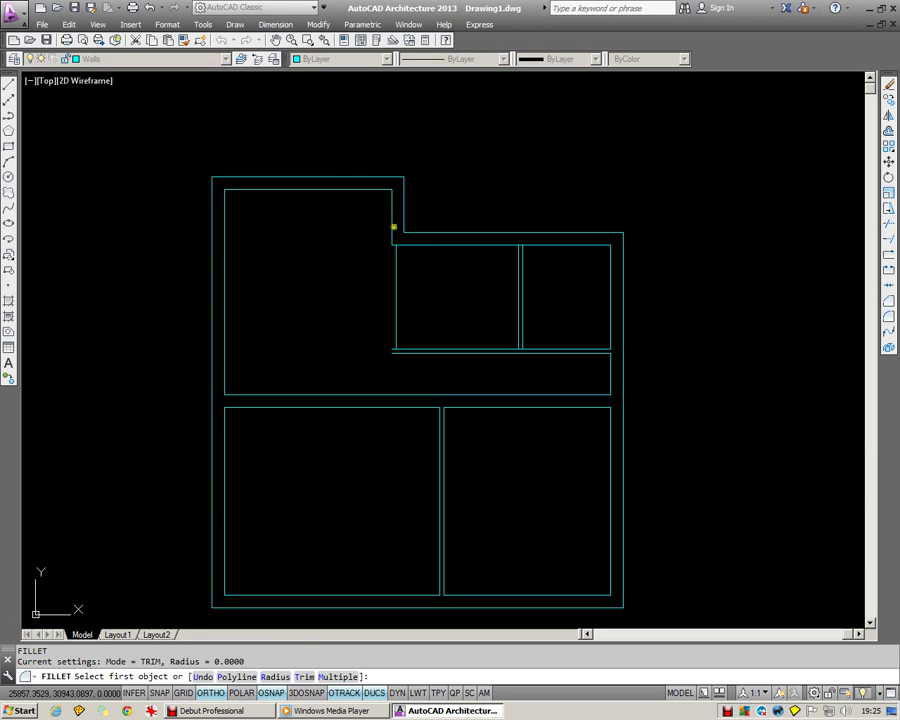
click(391, 228)
click(407, 353)
key(Escape)
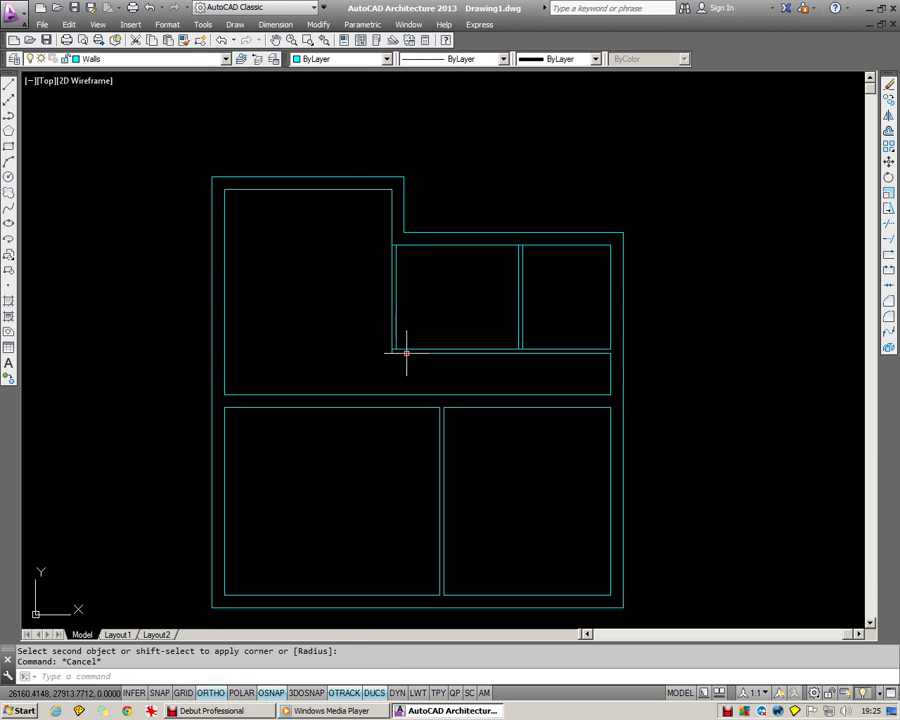
key(Escape)
Step: Trim the remaining wall overlaps so the small upper rooms are cleanly enclosed
key(Return)
scroll(399, 357, up, 7)
key(Return)
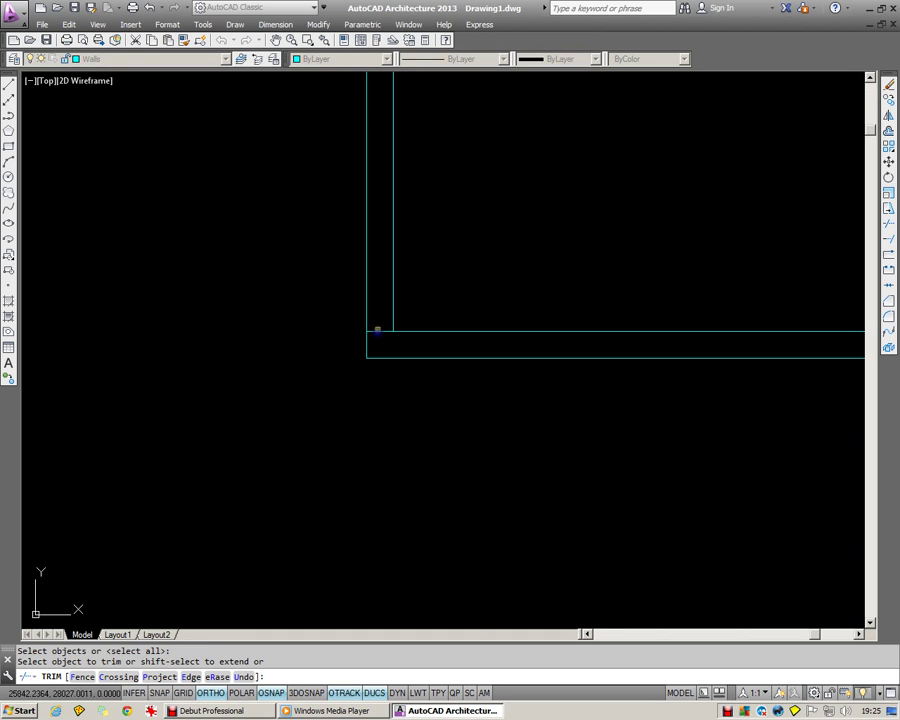
scroll(378, 331, down, 5)
scroll(395, 176, up, 3)
scroll(393, 184, up, 2)
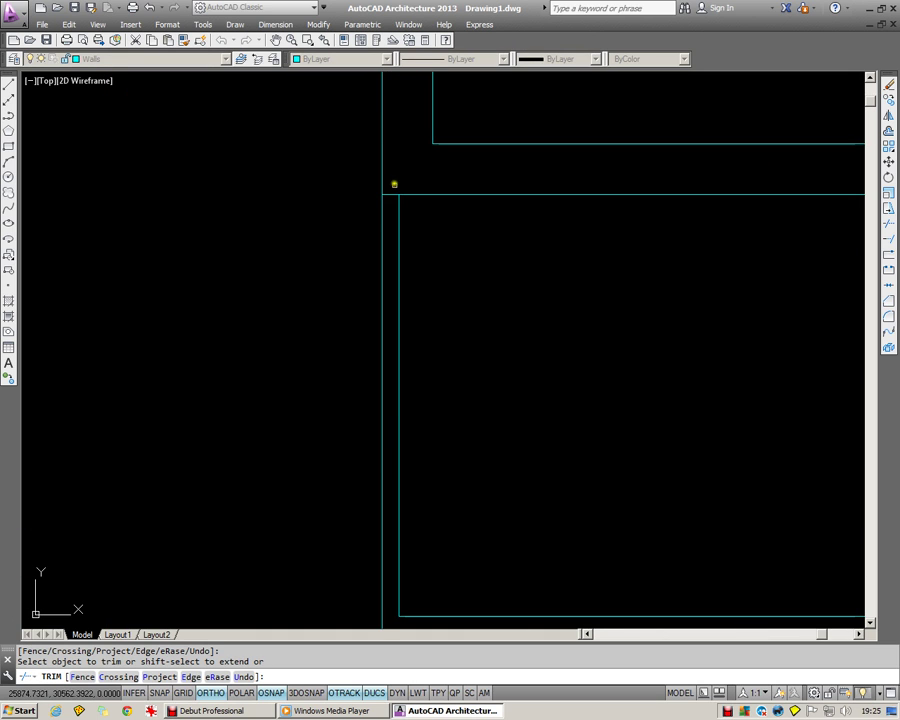
scroll(387, 195, down, 2)
scroll(388, 195, down, 3)
scroll(513, 196, up, 5)
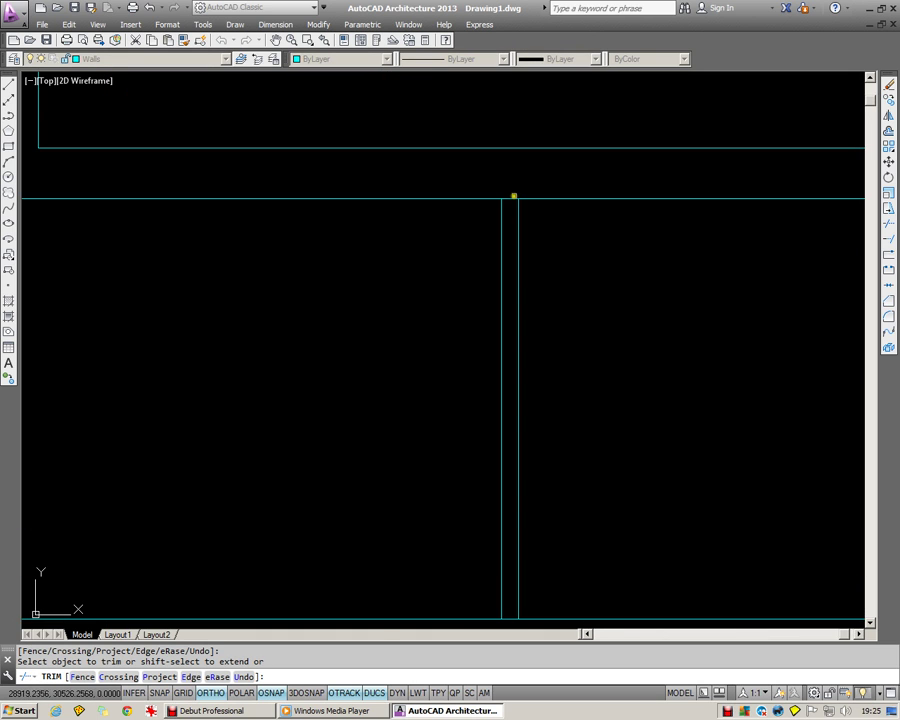
scroll(513, 198, down, 5)
scroll(512, 284, up, 4)
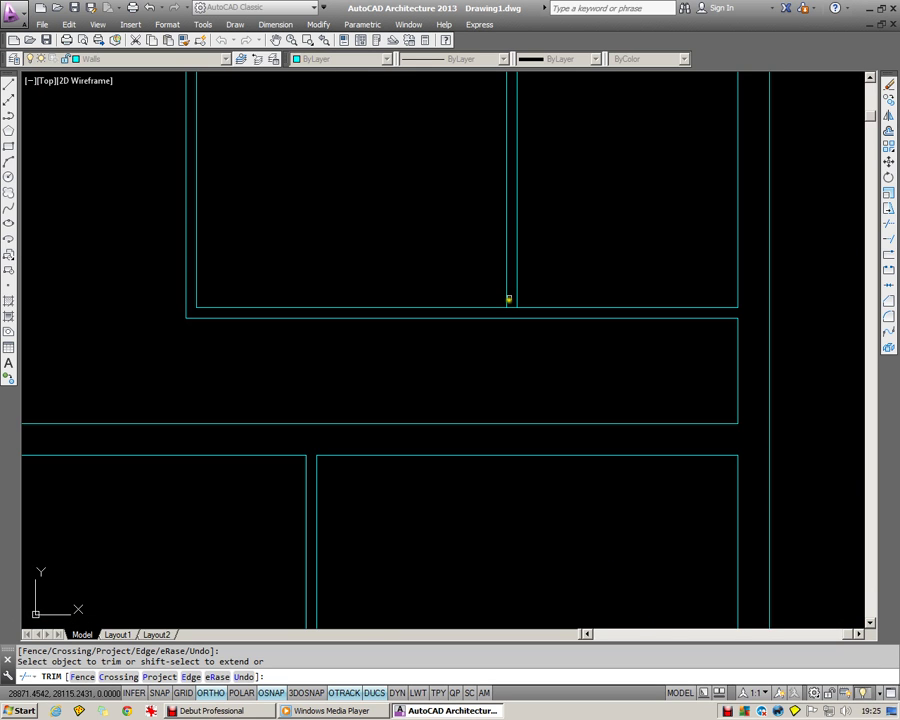
scroll(512, 300, down, 4)
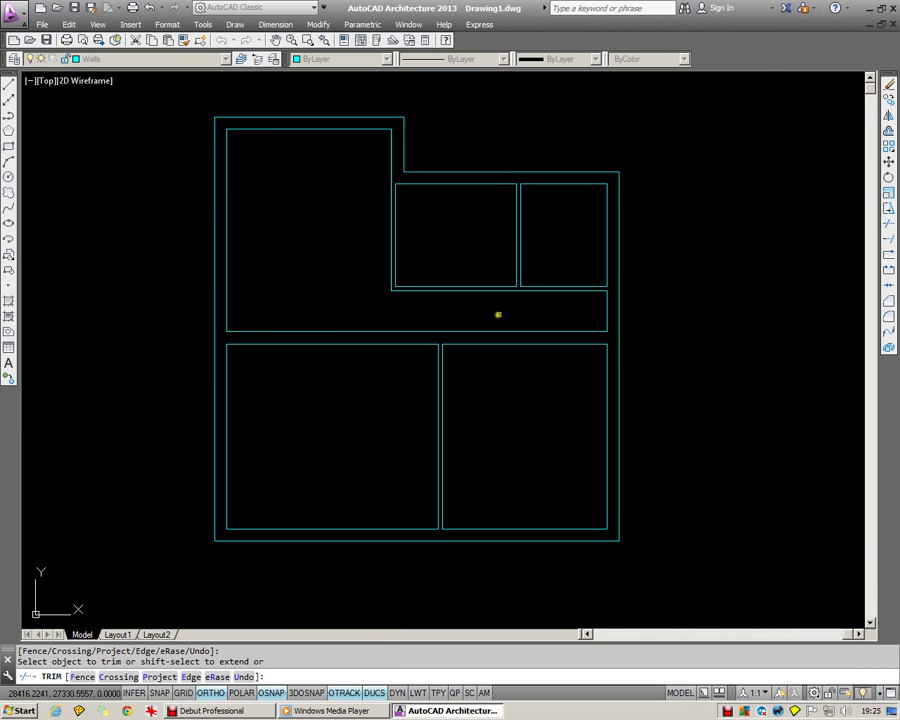
key(Escape)
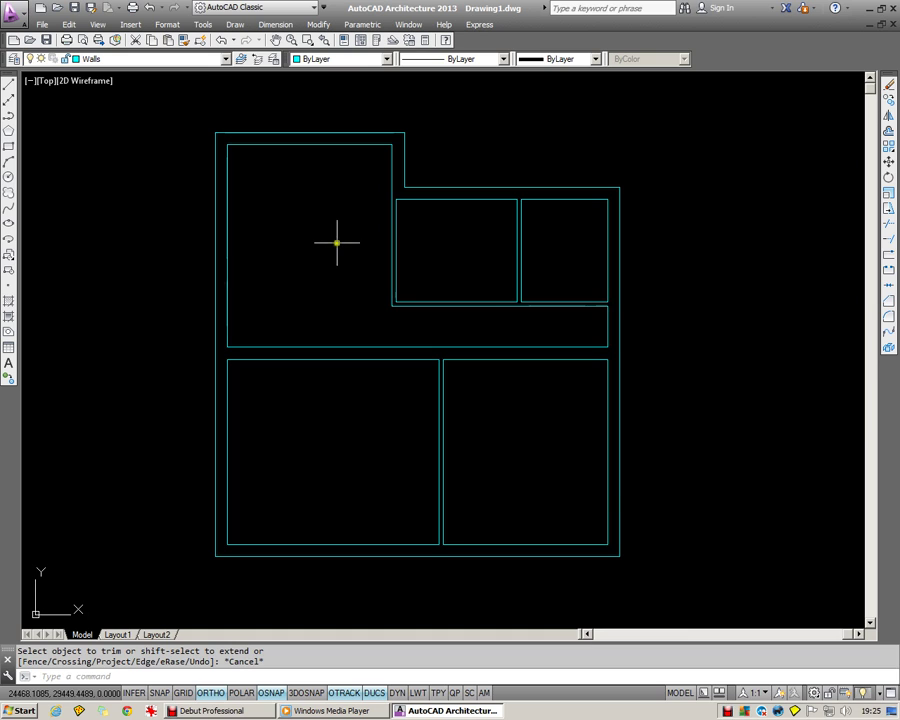
Step: Offset both inner wall lines of the upper-left room 500 into the room
text(o)
key(Return)
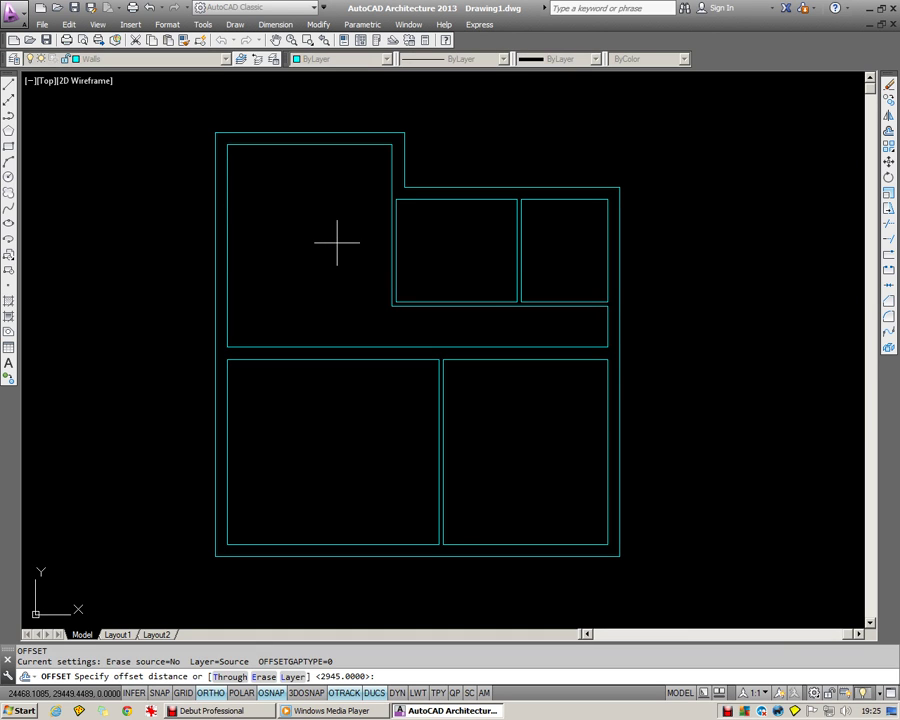
key(Return)
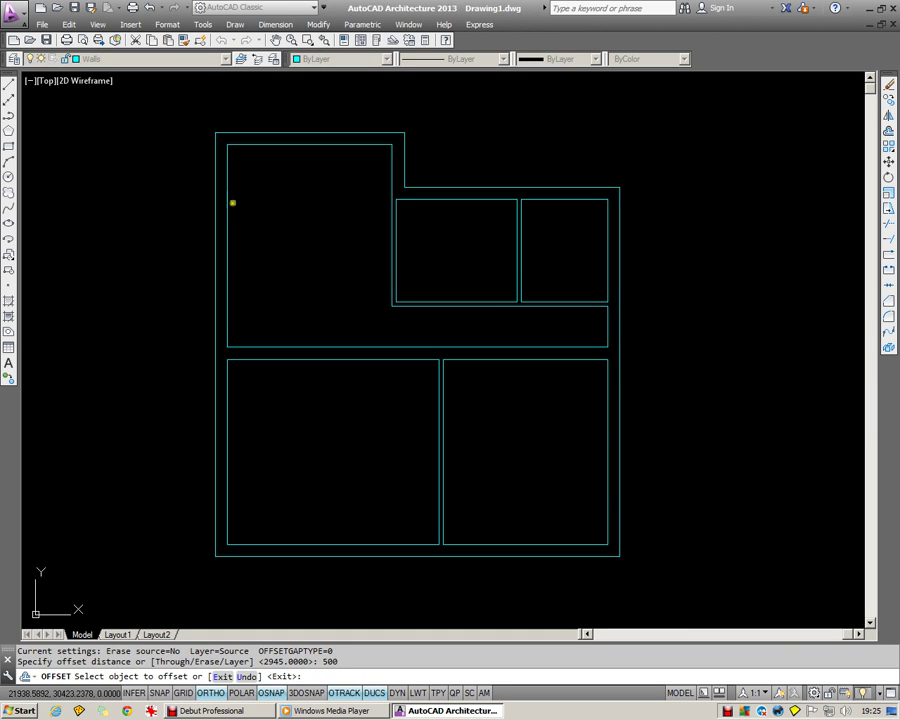
click(228, 203)
click(371, 200)
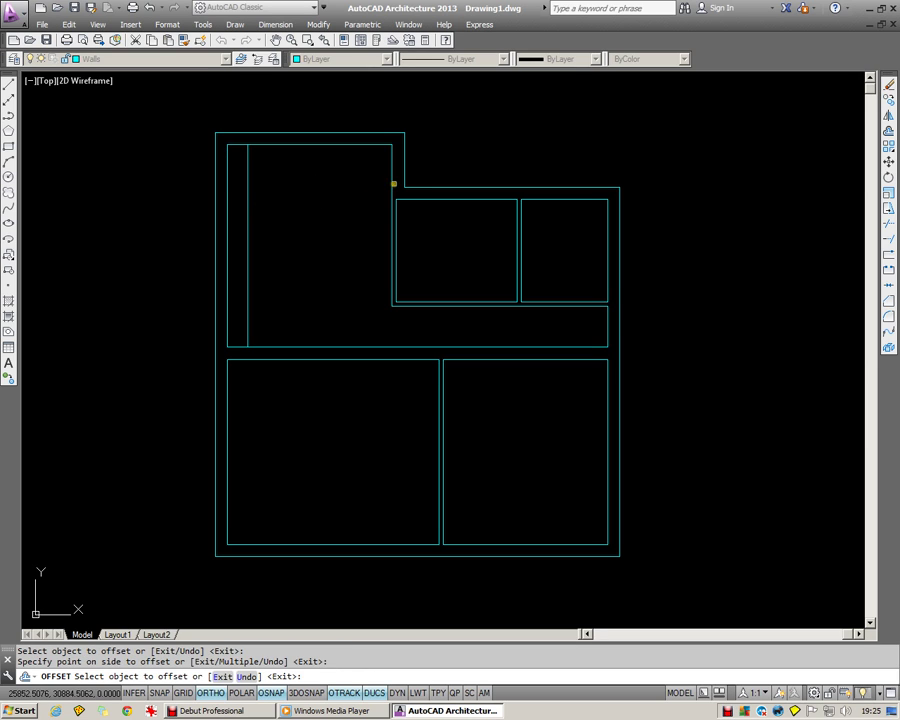
click(394, 183)
click(366, 186)
key(Escape)
text(ex)
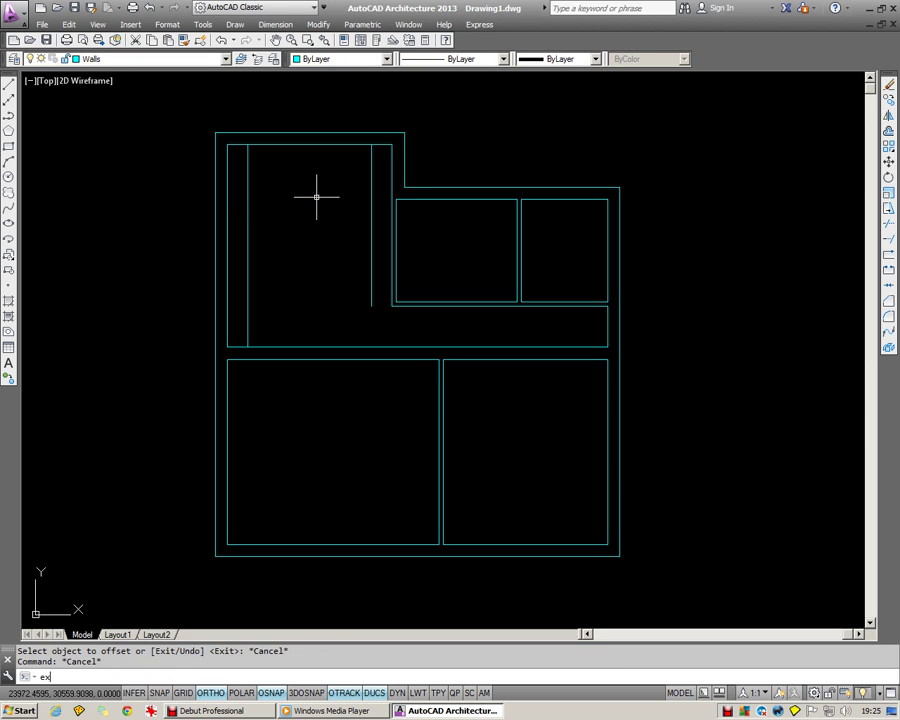
Step: Extend the new lines to the outer wall and trim out the top wall between them
key(Return)
key(Return)
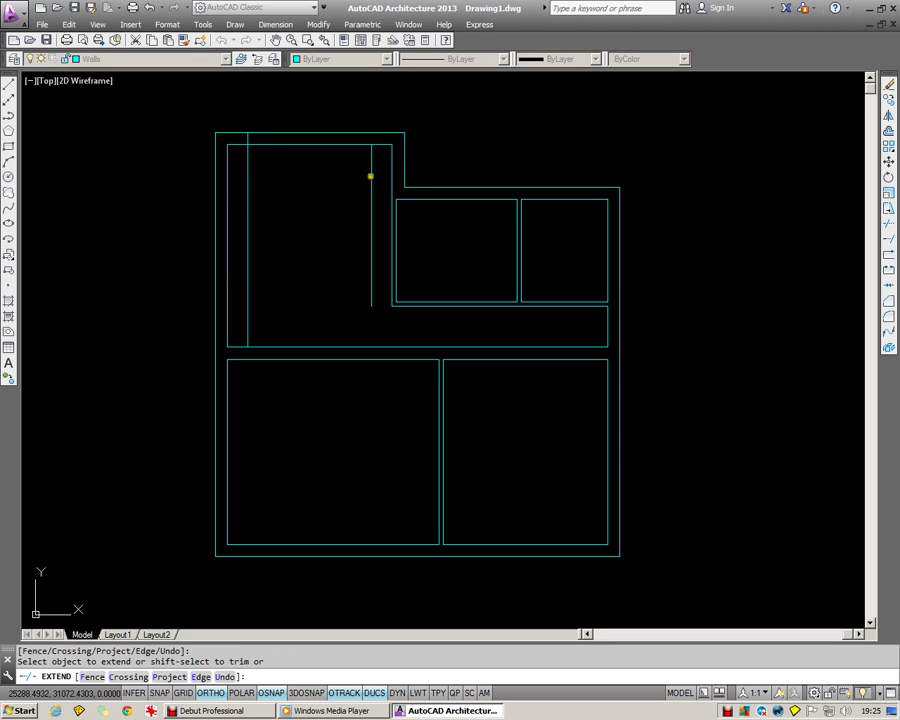
key(Escape)
key(Escape)
key(Return)
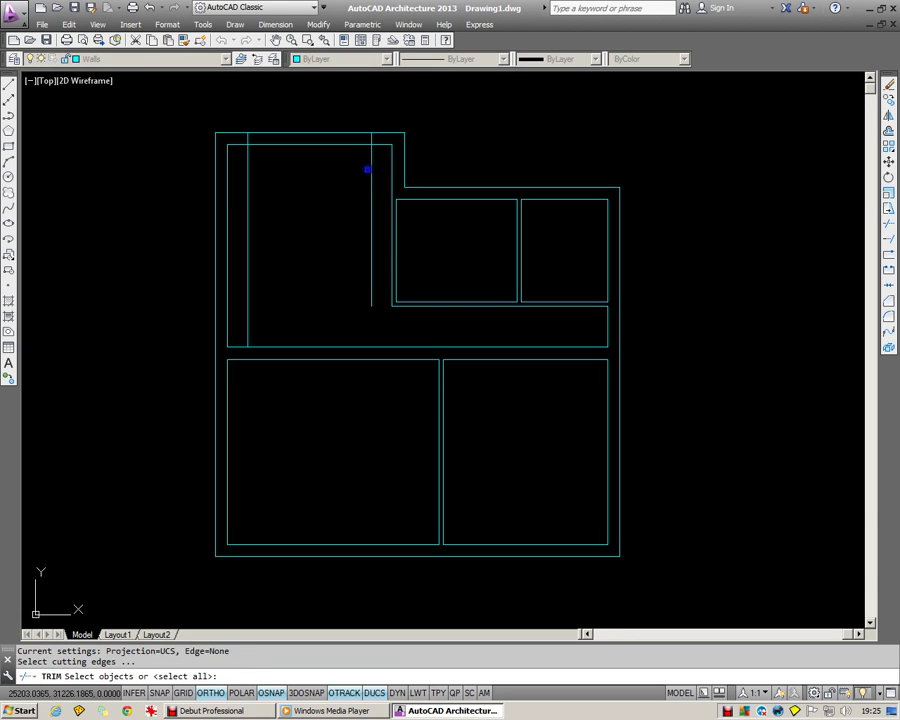
key(Return)
click(381, 157)
click(238, 173)
click(316, 114)
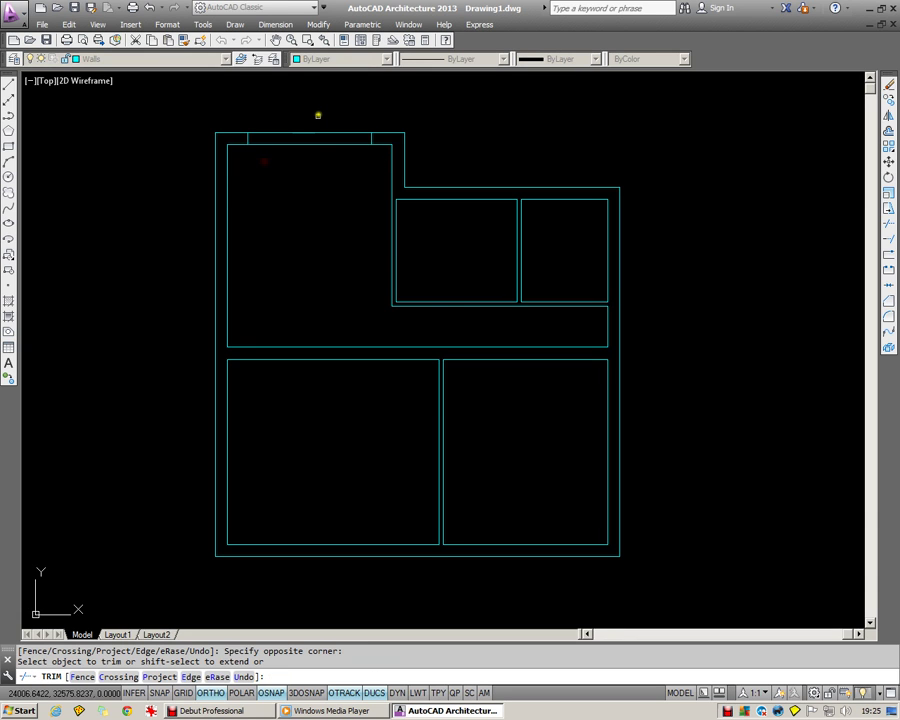
click(303, 160)
key(Escape)
key(Escape)
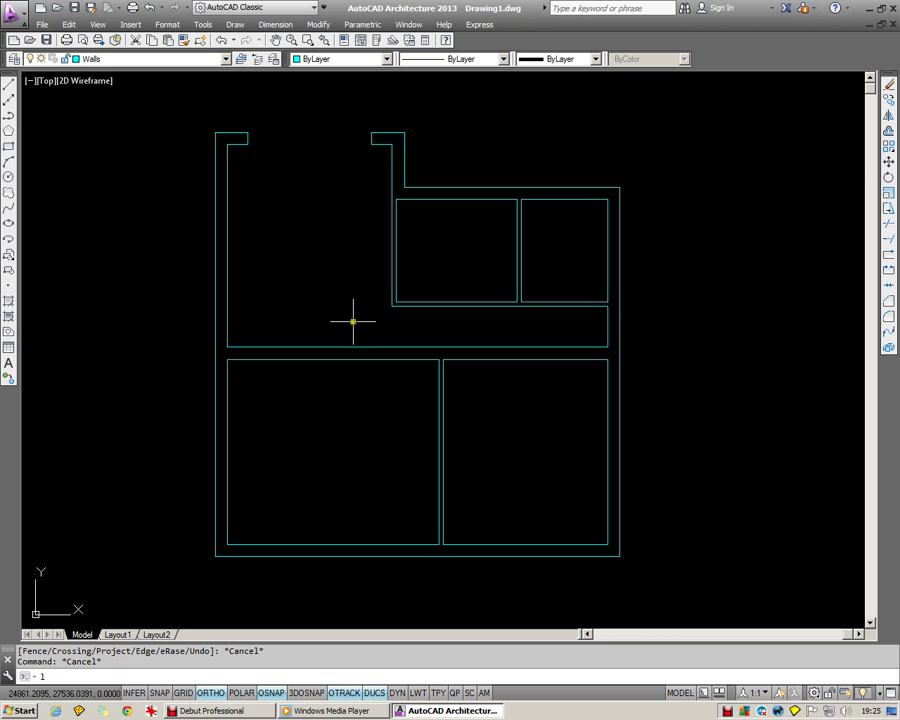
Step: Place guide lines 1500 either side of a centre guide on the lower-left room's bottom wall
text(l)
key(Return)
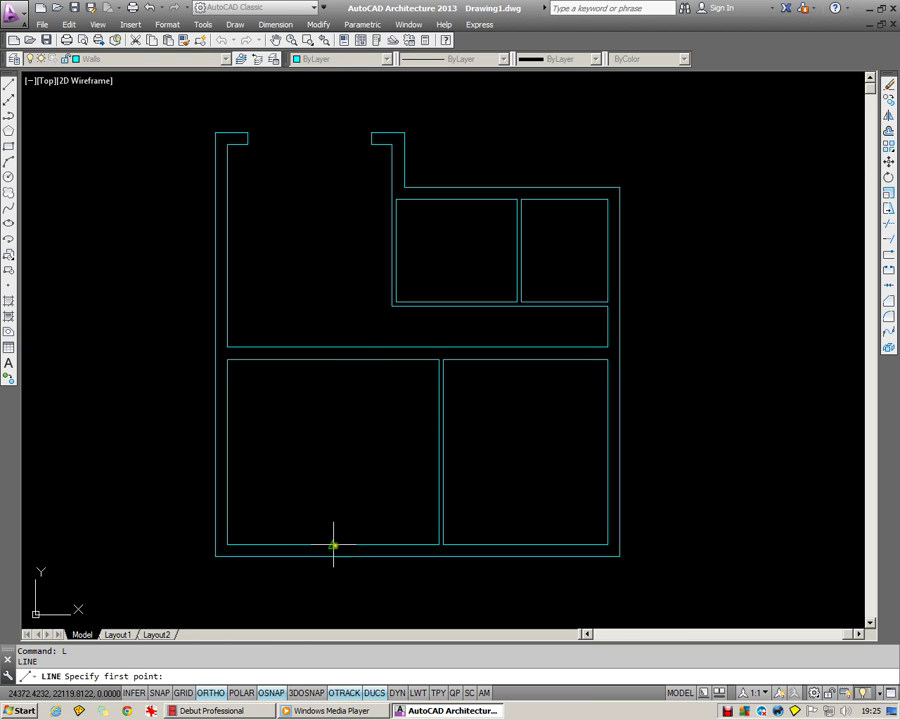
click(333, 544)
key(Escape)
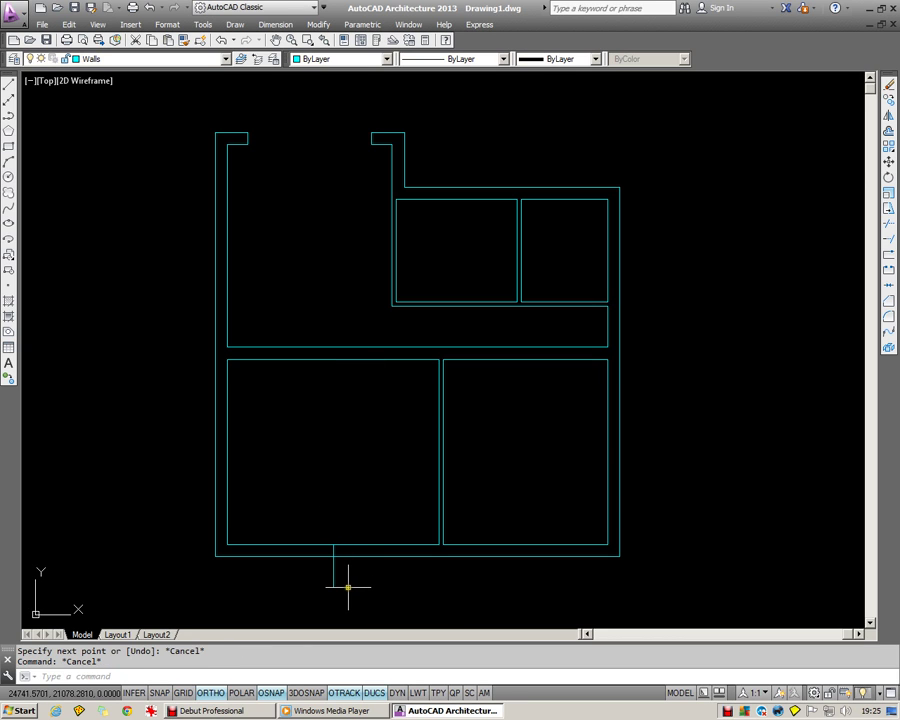
text(o)
key(Return)
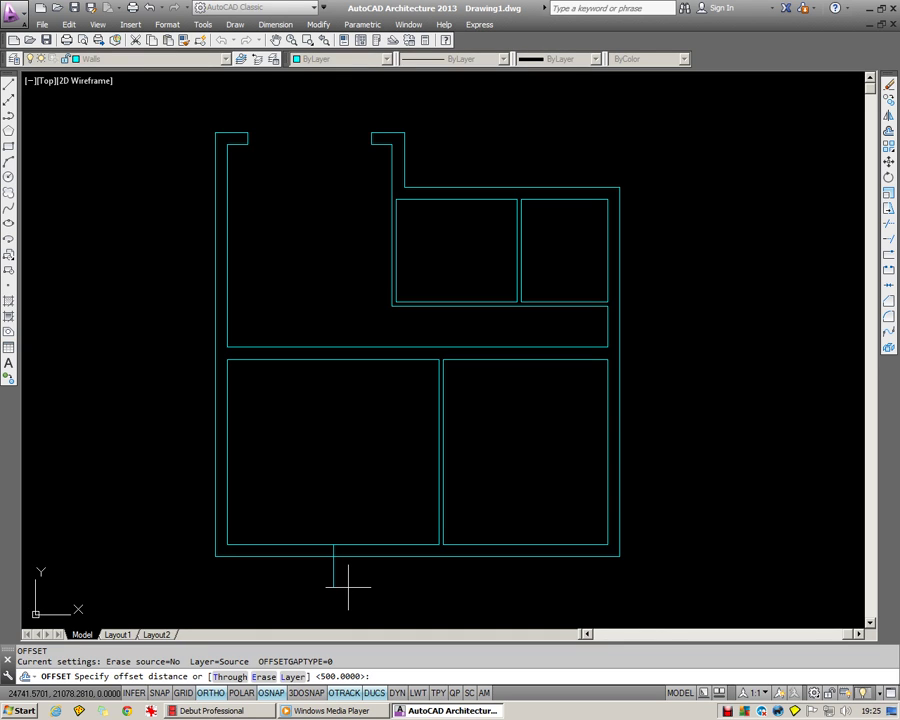
text(1500)
key(Return)
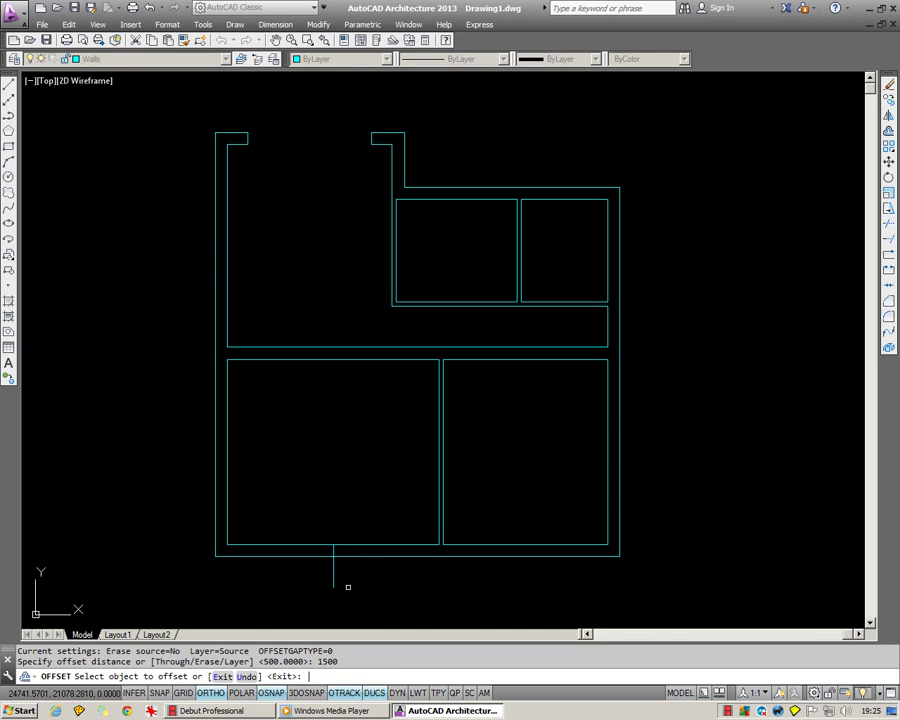
click(333, 574)
click(270, 577)
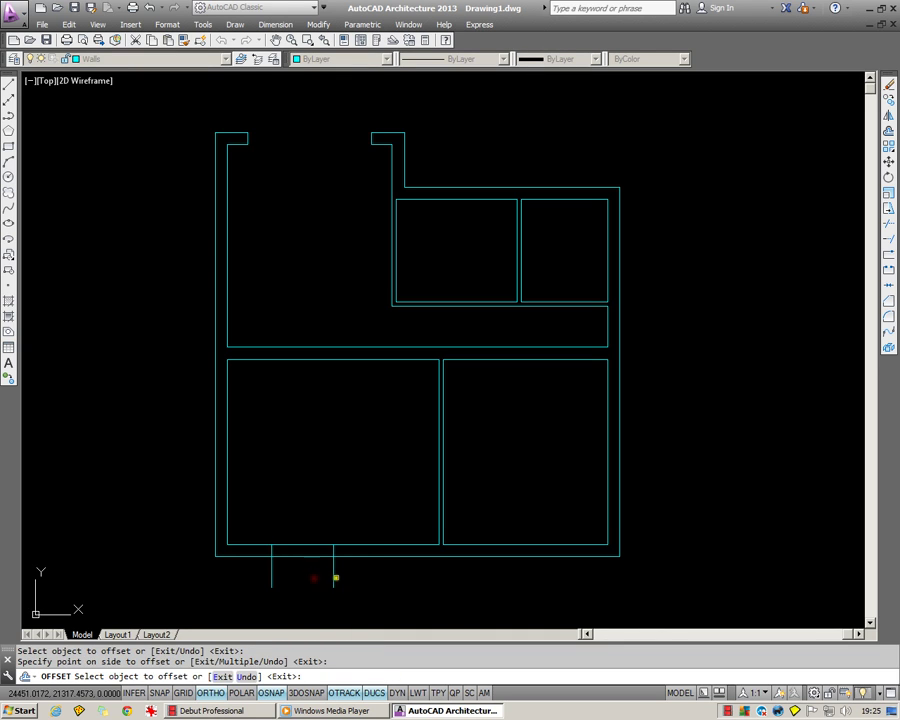
click(335, 577)
click(404, 573)
key(Escape)
click(333, 578)
key(Delete)
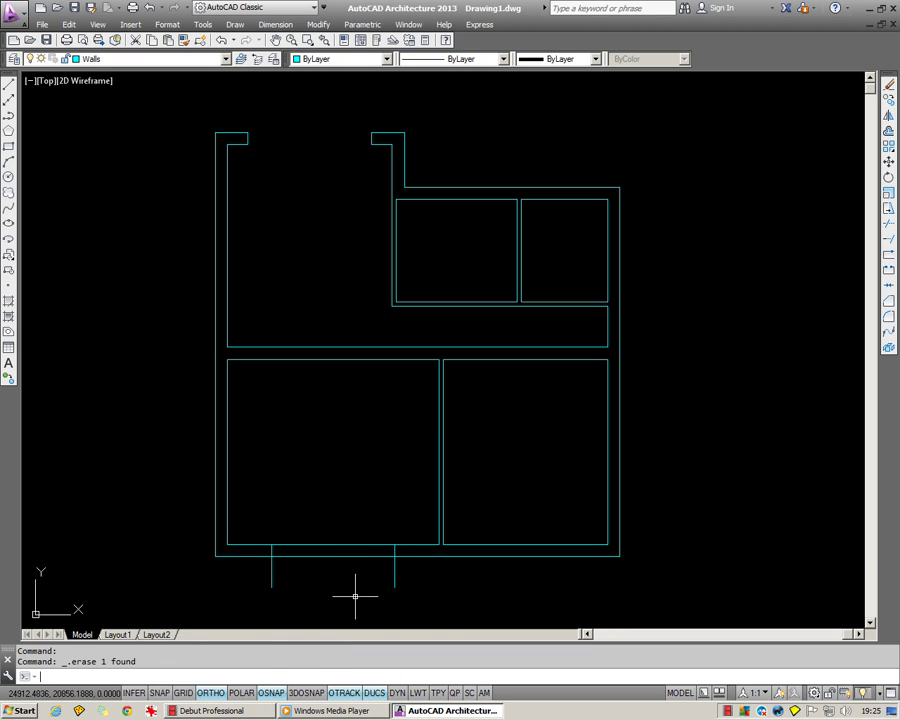
Step: Trim the lower-left bottom wall and guide stubs between the two guide lines
text(tr)
key(Return)
key(Return)
click(393, 576)
click(260, 562)
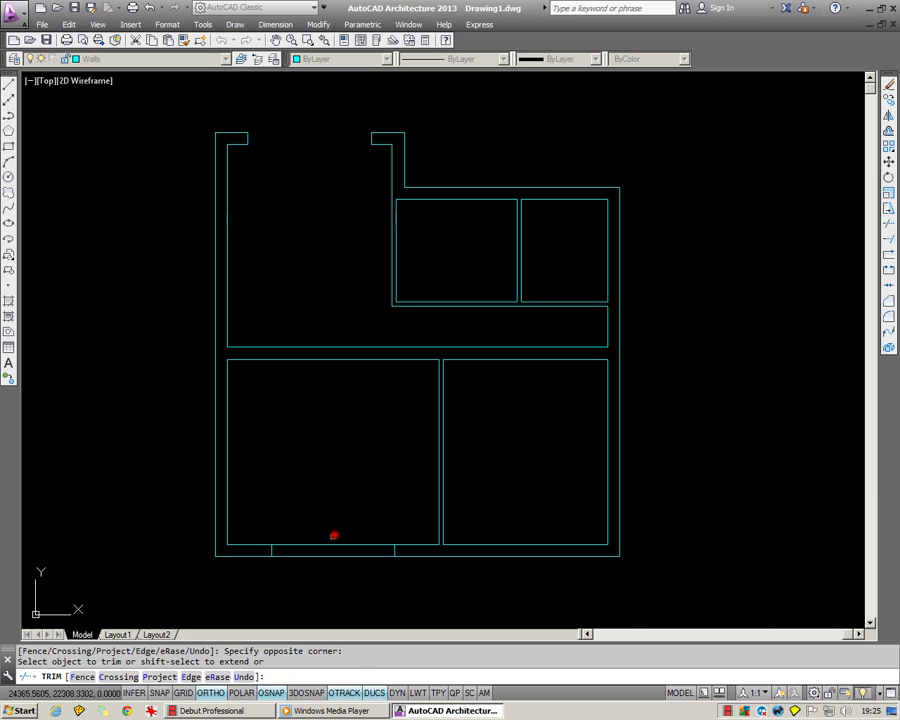
click(334, 535)
click(321, 572)
key(Escape)
Step: Place guide lines 1250 either side of a centre guide on the lower-right room's bottom wall
key(Escape)
text(1)
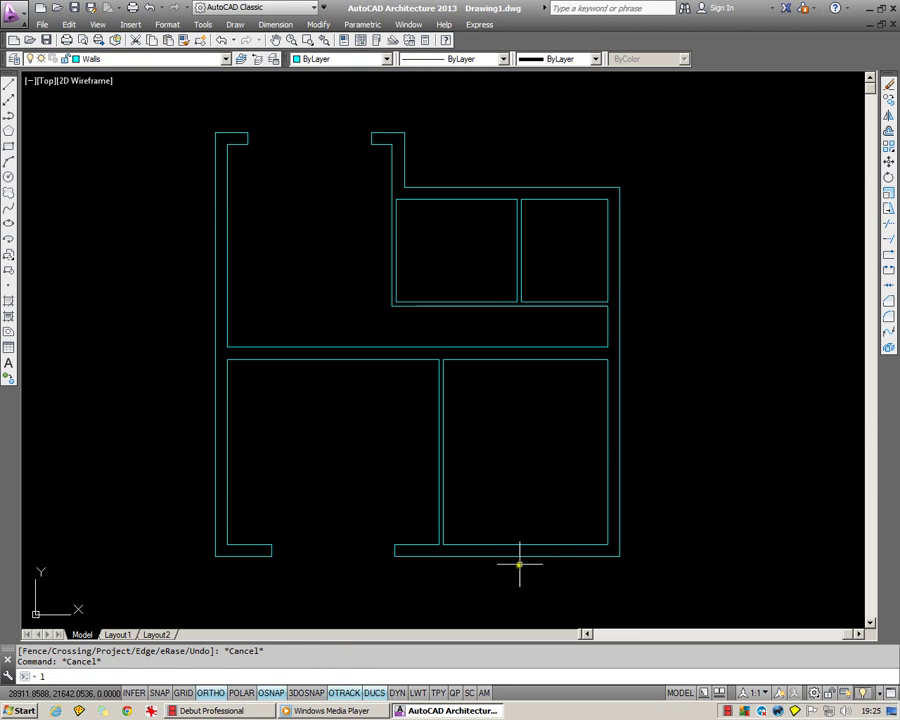
key(Return)
click(522, 545)
click(530, 593)
key(Escape)
key(Escape)
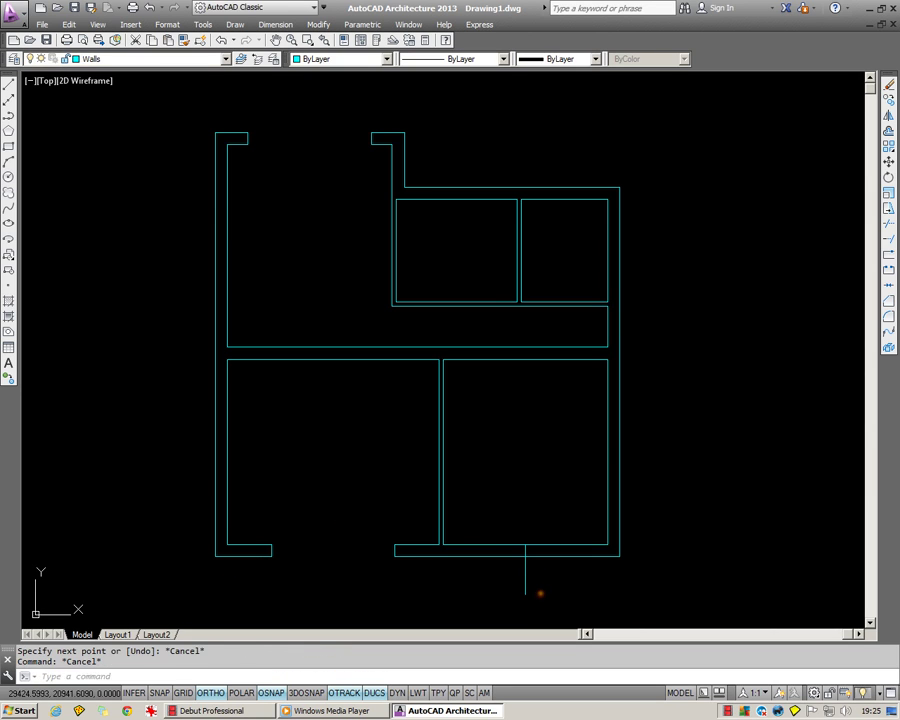
text(o)
key(Return)
text(1250)
key(Return)
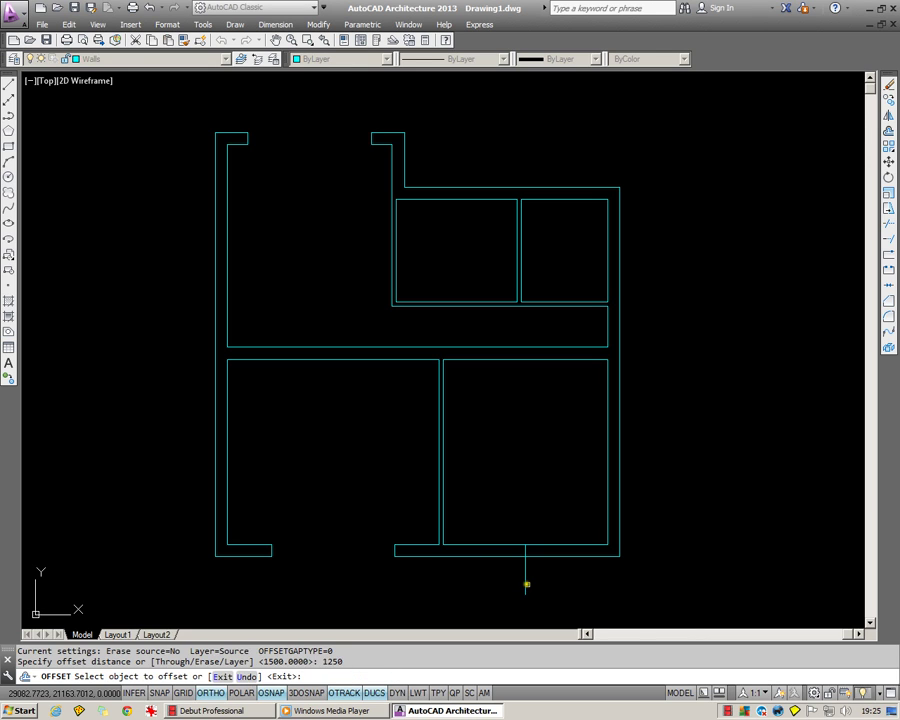
click(525, 584)
click(482, 583)
click(520, 578)
click(544, 570)
click(575, 568)
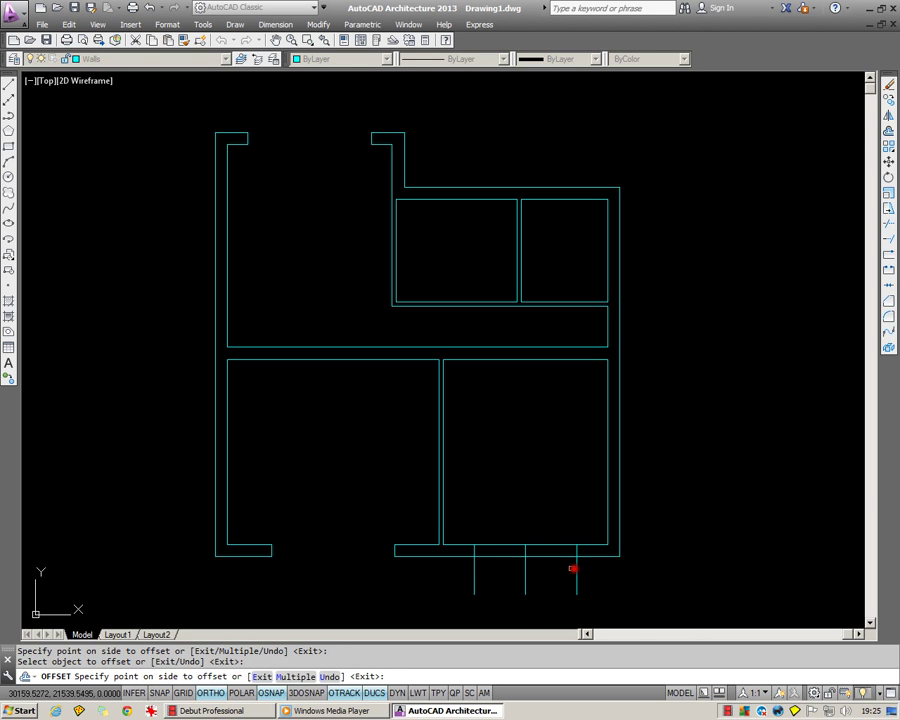
key(Escape)
click(530, 570)
click(517, 584)
key(Delete)
text(tr)
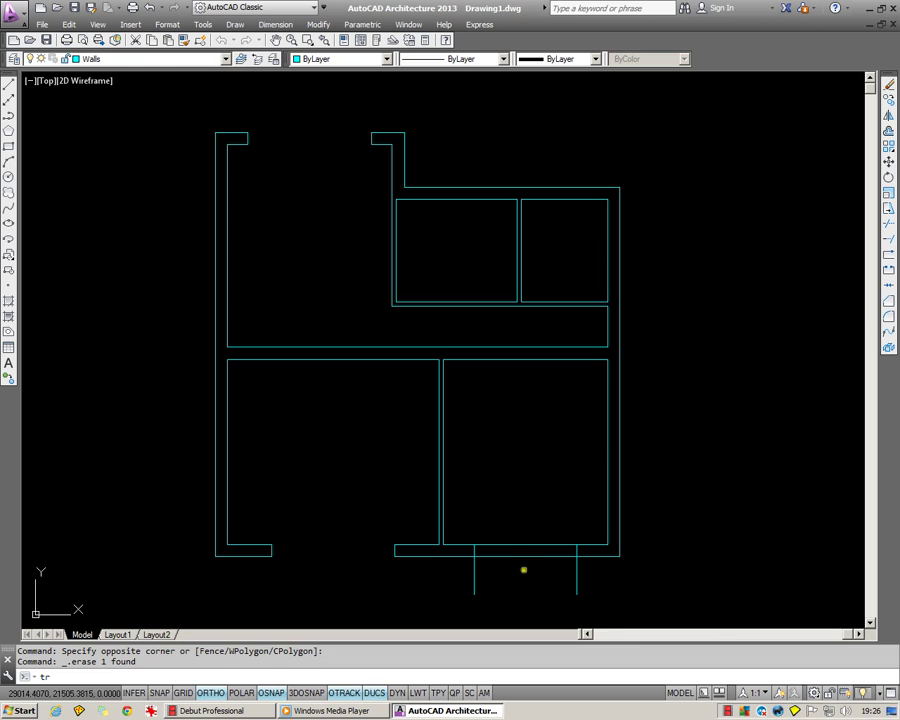
Step: Trim the lower-right bottom wall and guide stubs between the two guide lines
key(Return)
key(Return)
click(536, 512)
click(528, 567)
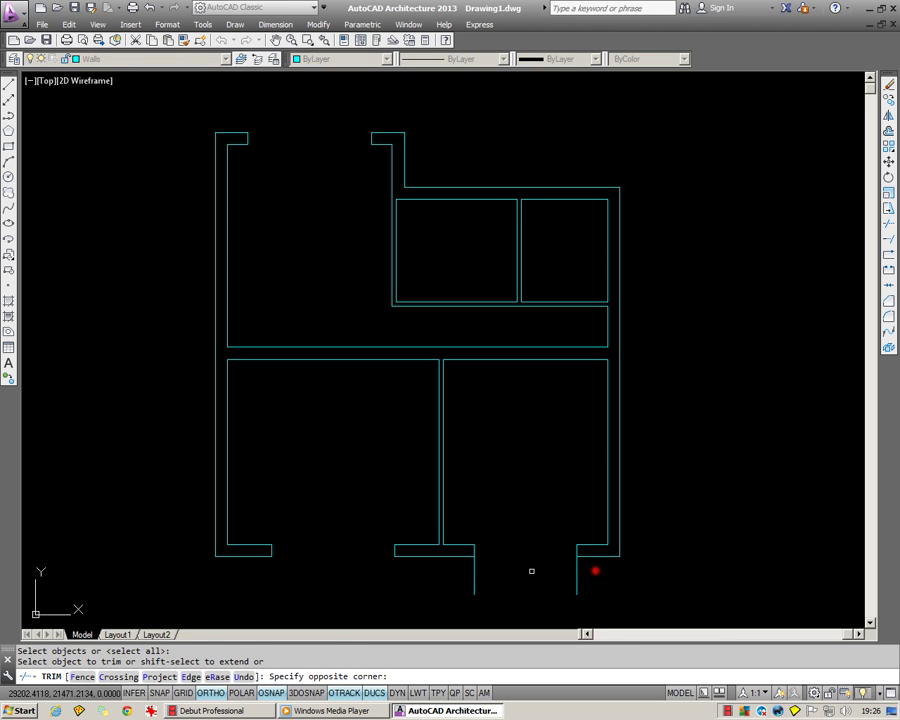
click(603, 568)
click(486, 574)
key(Escape)
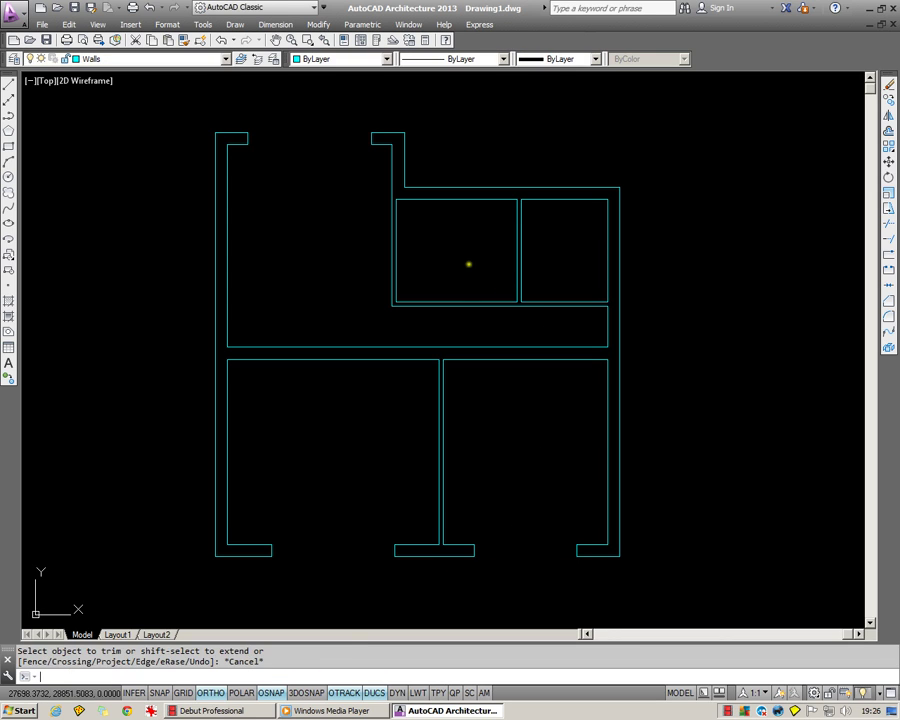
key(Escape)
key(Escape)
Step: Offset the wall line between the lower rooms by 100 and 900 to mark a doorway
key(Return)
text(10)
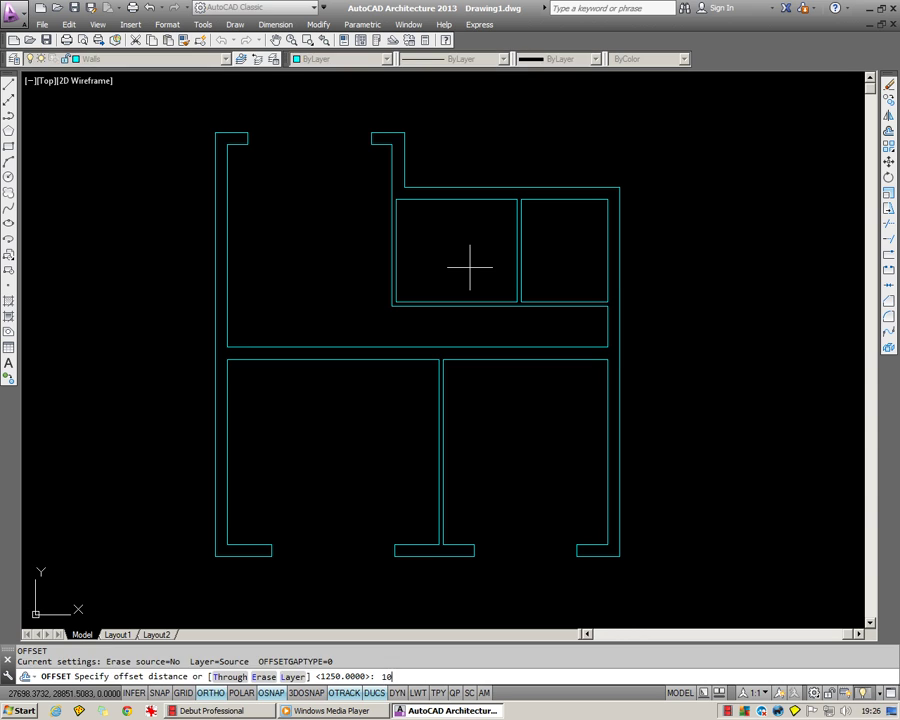
text(0)
key(Return)
click(439, 375)
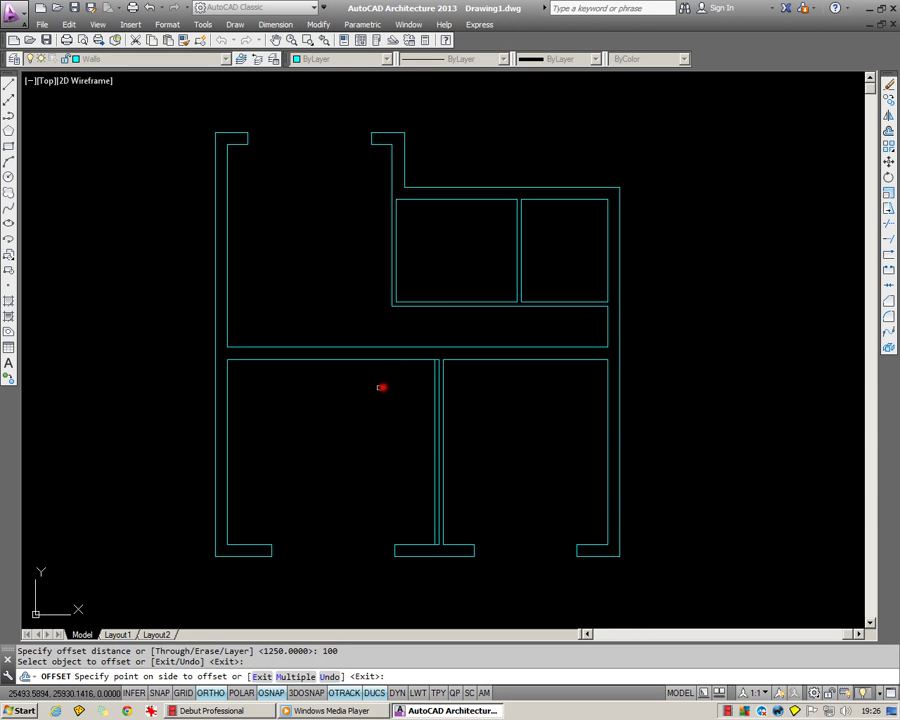
click(380, 384)
key(Escape)
text(o)
key(Return)
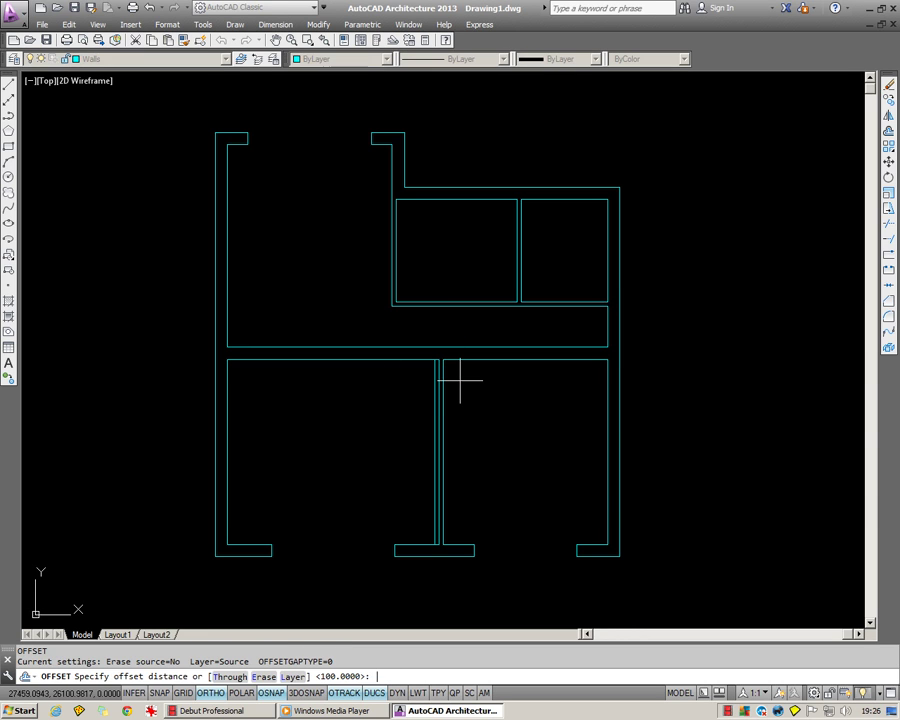
key(Return)
click(433, 405)
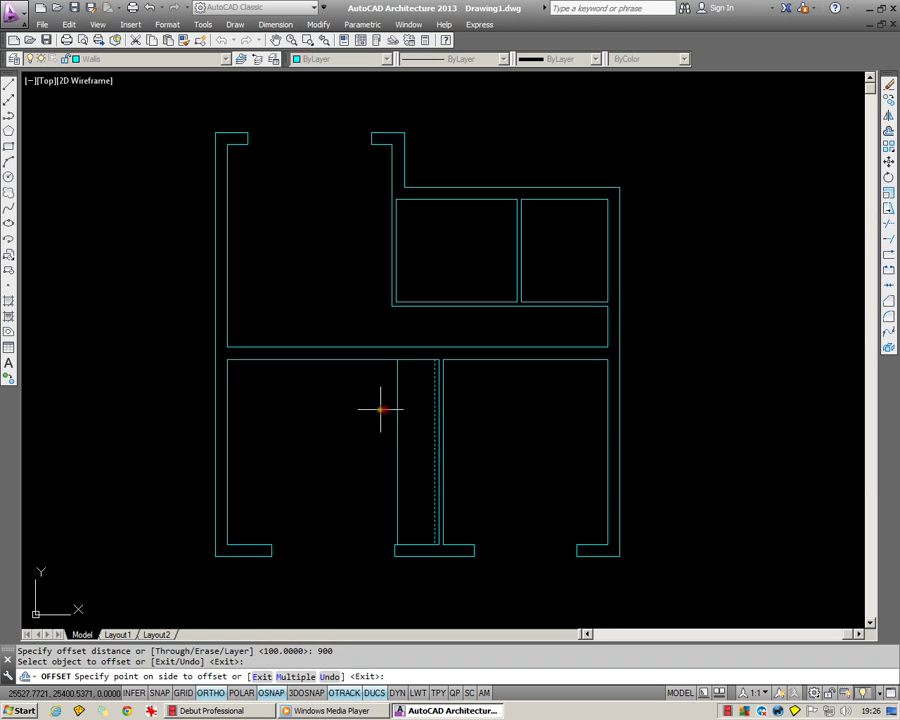
click(380, 406)
key(Escape)
Step: Extend the new lines and trim the corridor wall to open the lower middle doorway
text(ex)
key(Return)
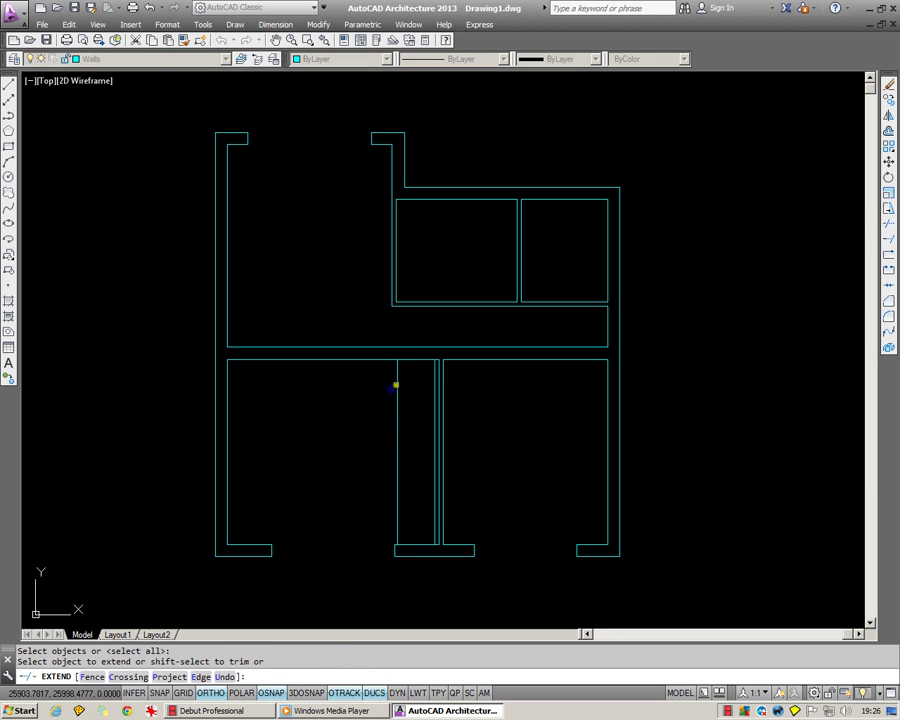
click(433, 380)
key(Escape)
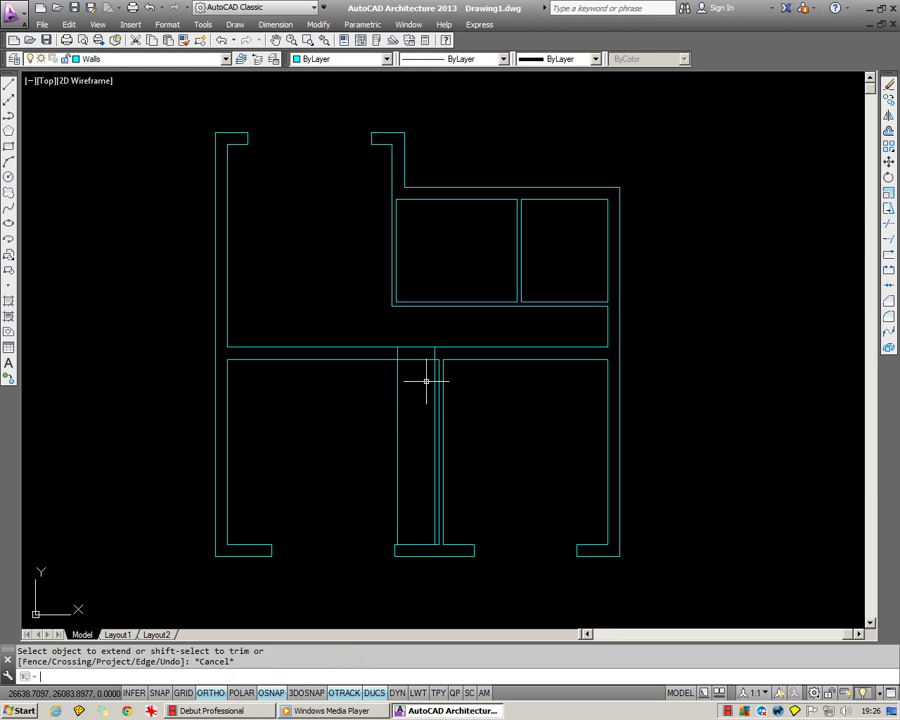
text(tr)
key(Return)
key(Return)
click(418, 347)
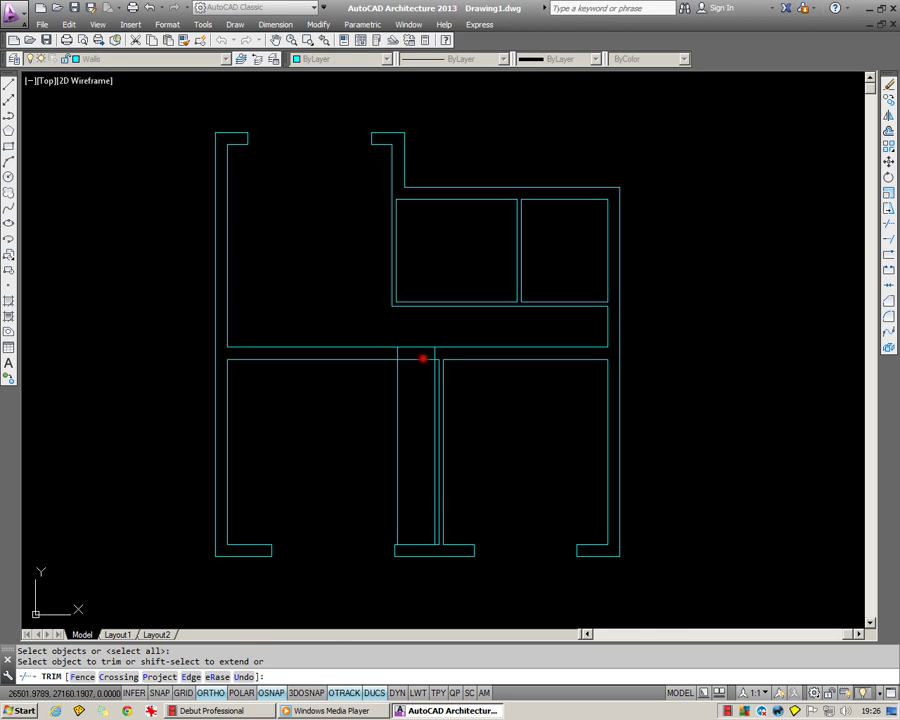
click(410, 378)
click(430, 392)
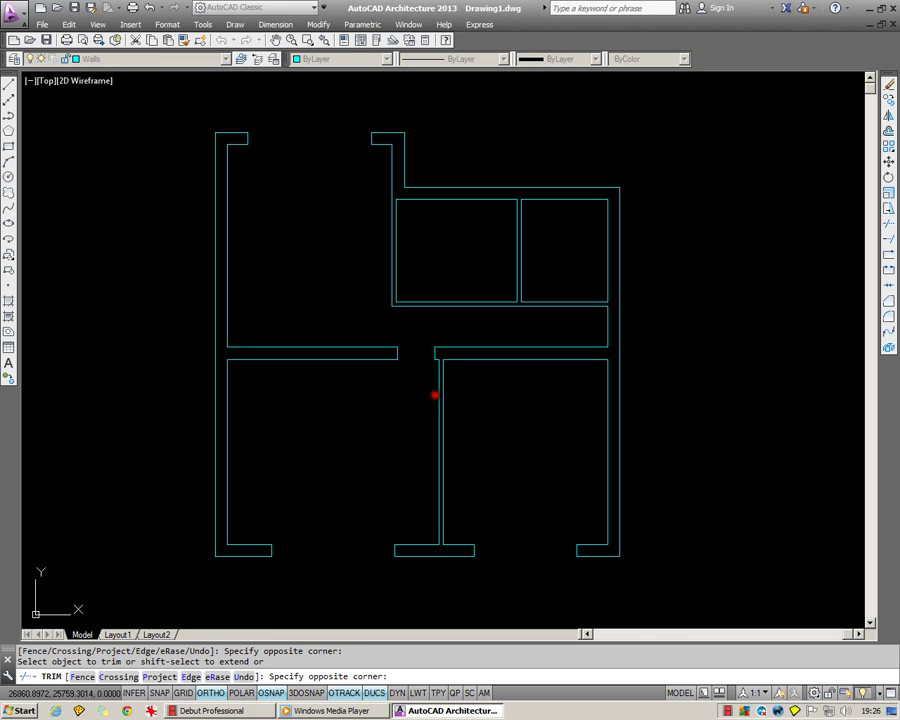
key(Escape)
Step: Draw a short guide at the upper-left room's lower wall and offset it 450 each side
key(Escape)
text(l)
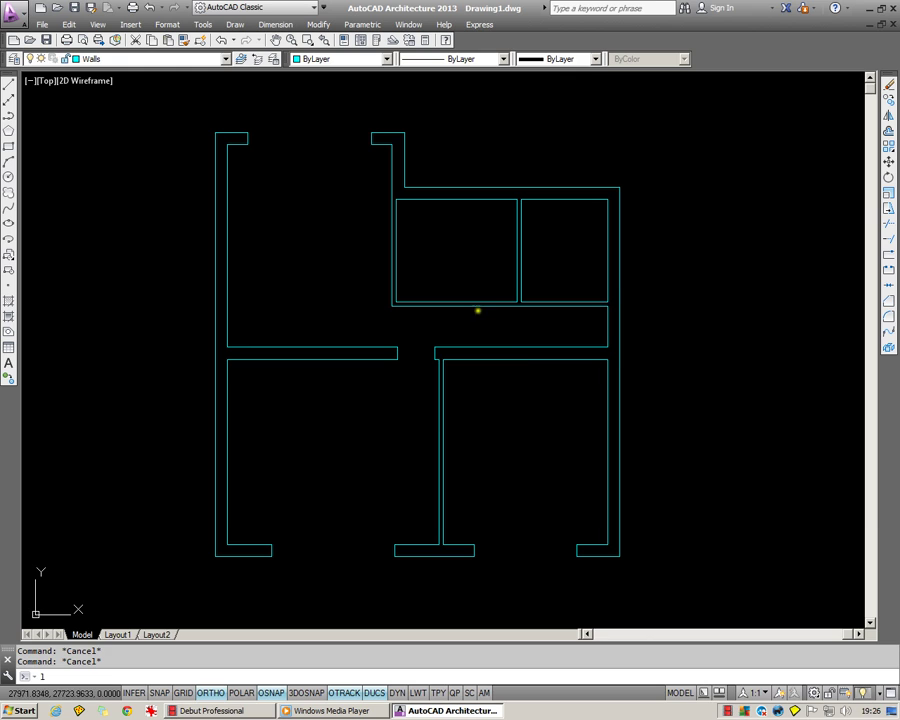
key(Return)
click(458, 302)
click(464, 322)
key(Escape)
key(Escape)
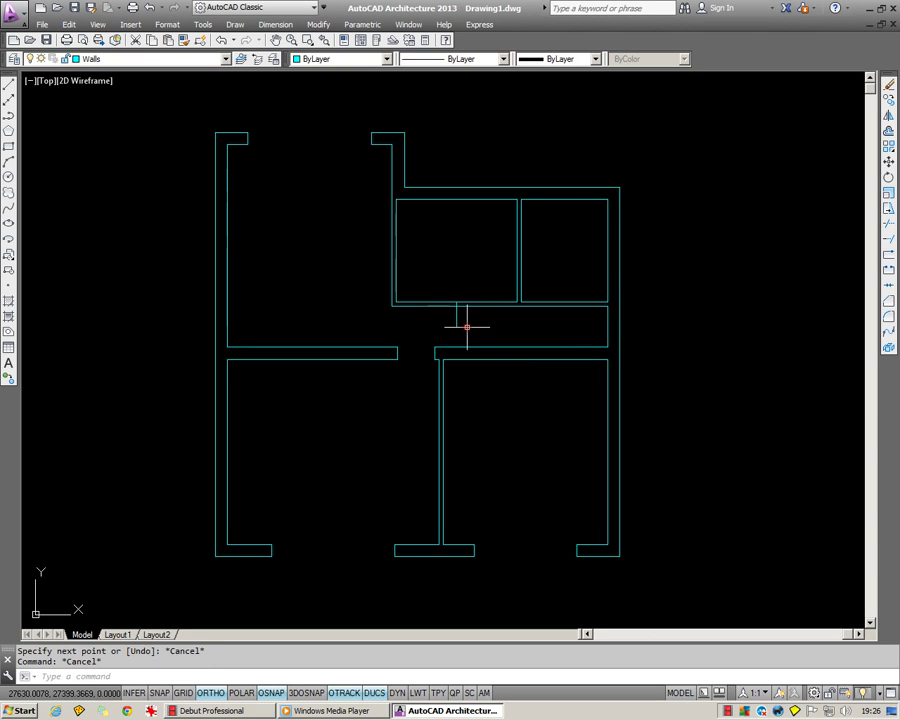
text(o)
key(Return)
text(450)
key(Return)
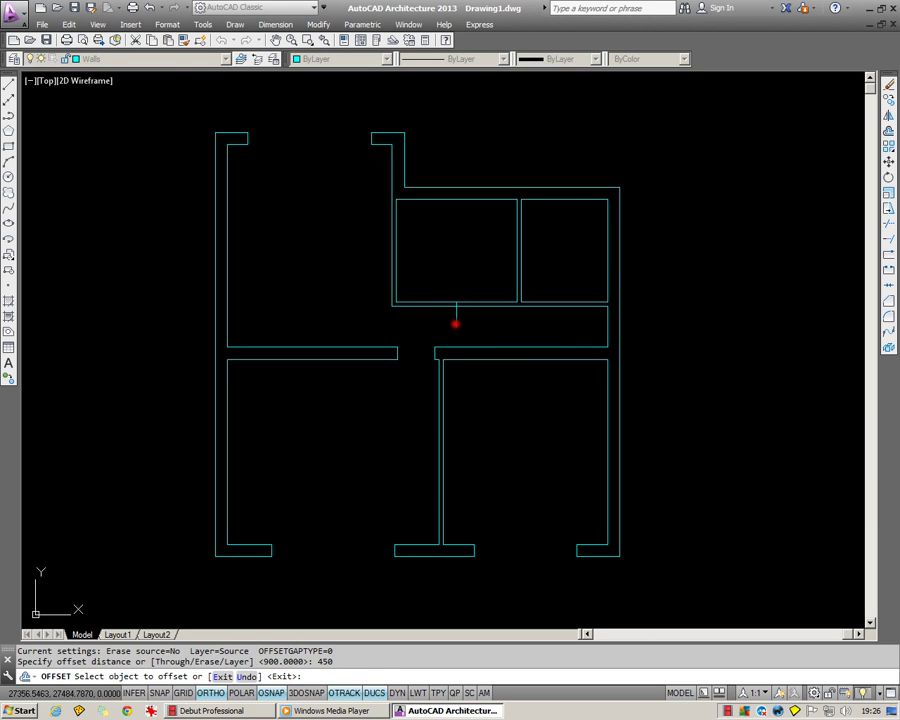
click(456, 320)
click(415, 319)
click(456, 320)
click(478, 316)
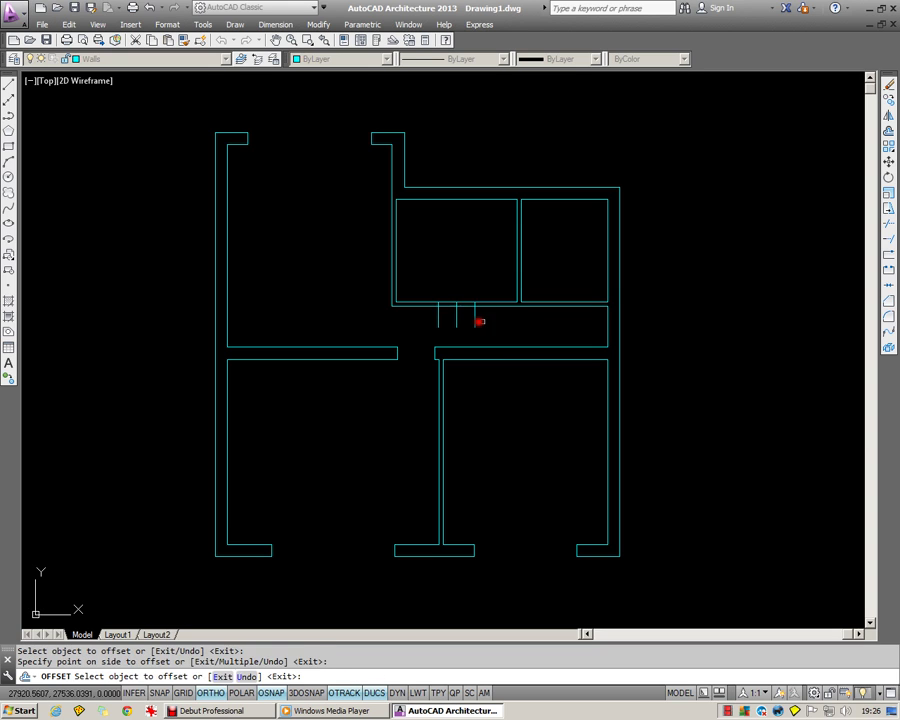
key(Escape)
click(456, 330)
Step: Trim the wall and guide stubs between the guides to open the 450-wide doorway
text(tr)
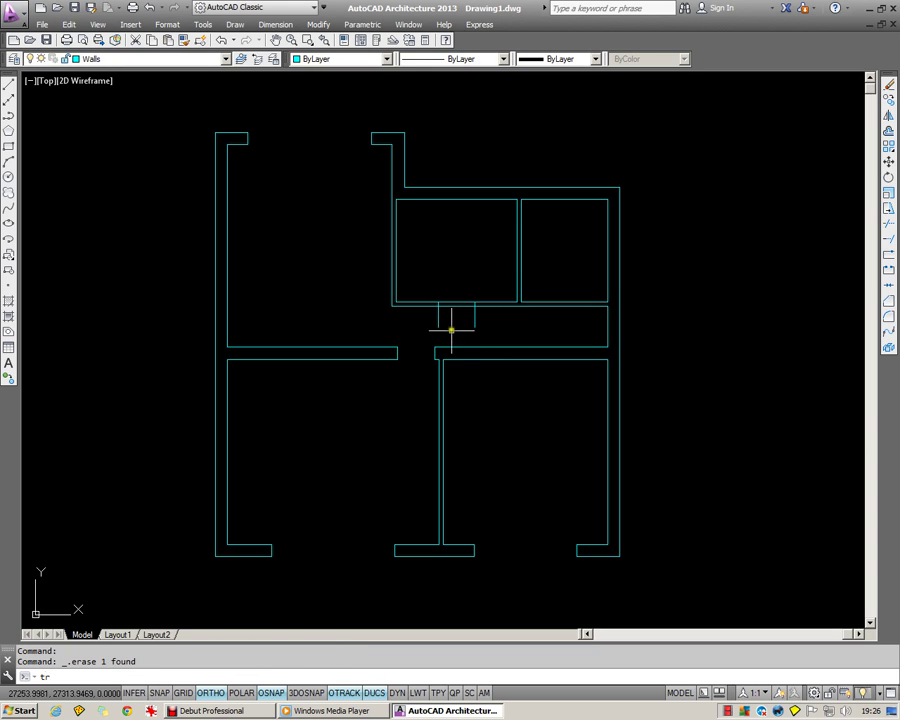
key(Return)
mouse_move(461, 278)
mouse_down()
mouse_move(460, 315)
mouse_move(469, 316)
mouse_up()
click(485, 318)
click(428, 320)
key(Escape)
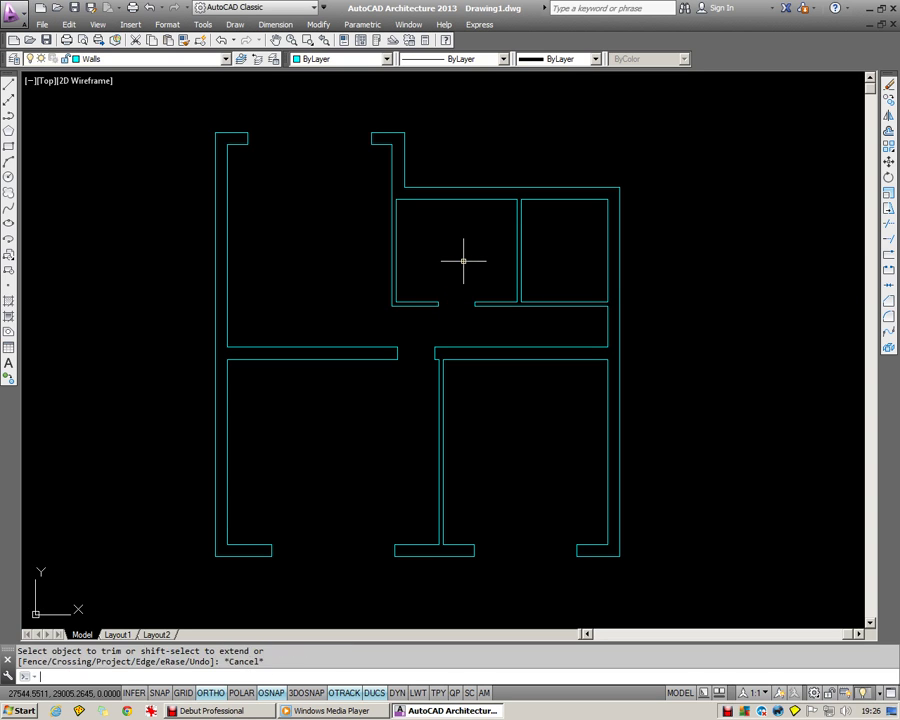
key(Escape)
key(Escape)
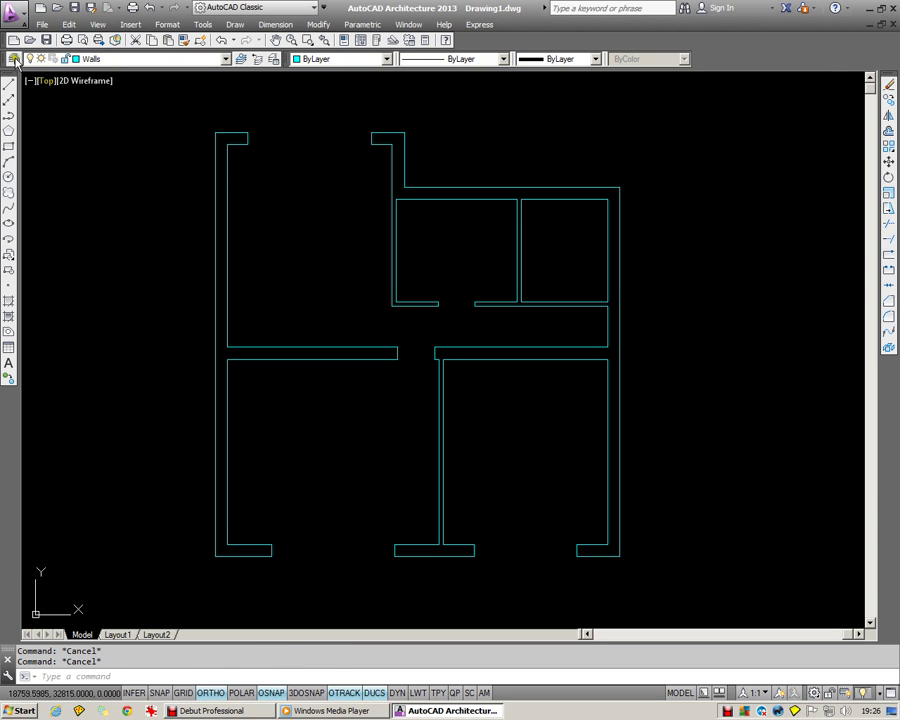
Step: Create a new layer named Windows and set its colour to yellow
click(14, 58)
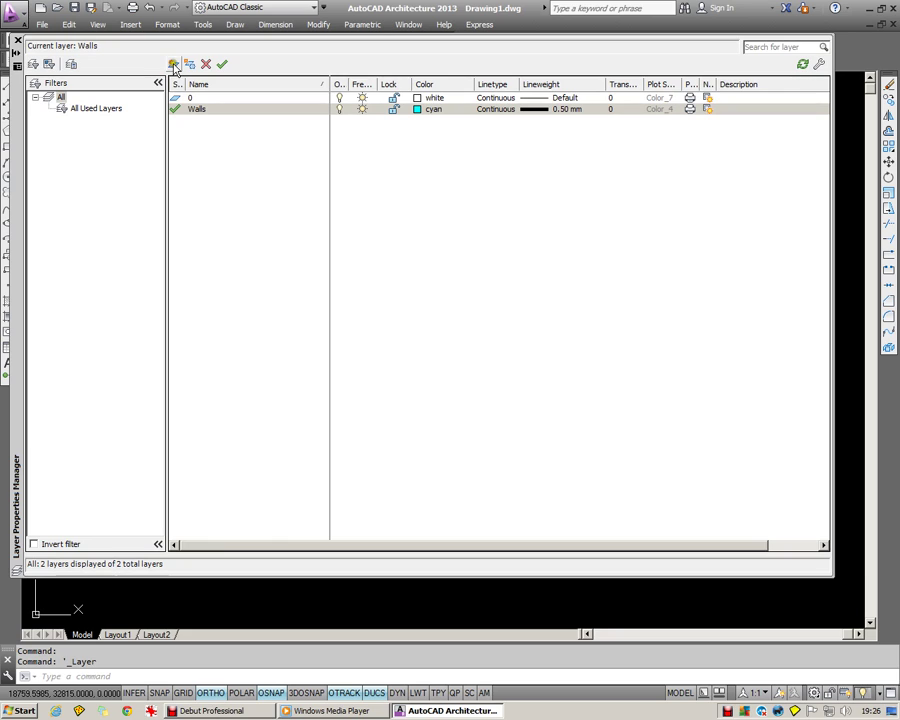
click(174, 64)
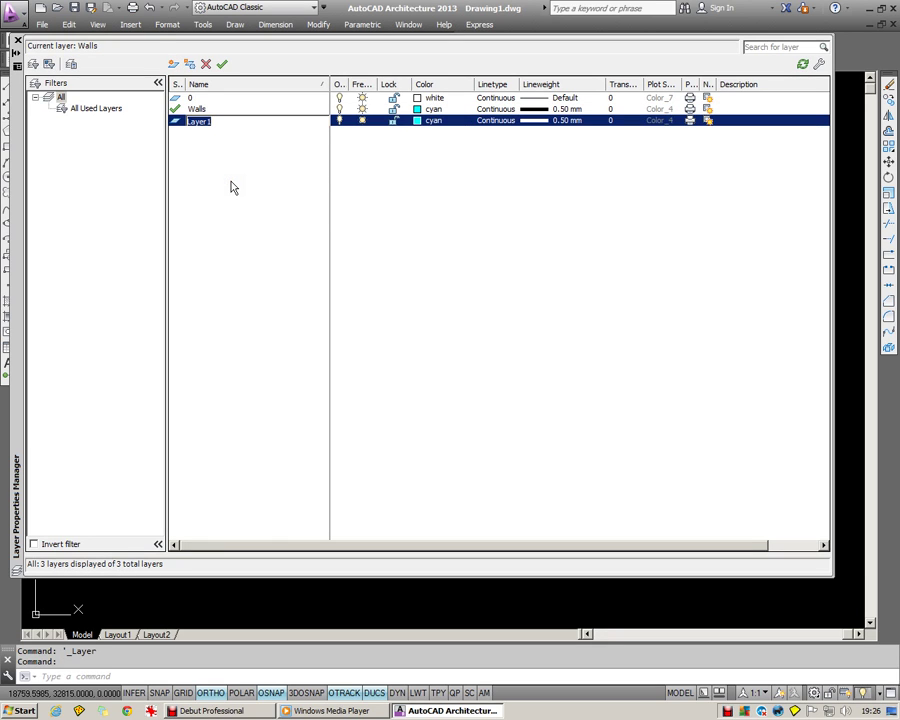
text(Windows)
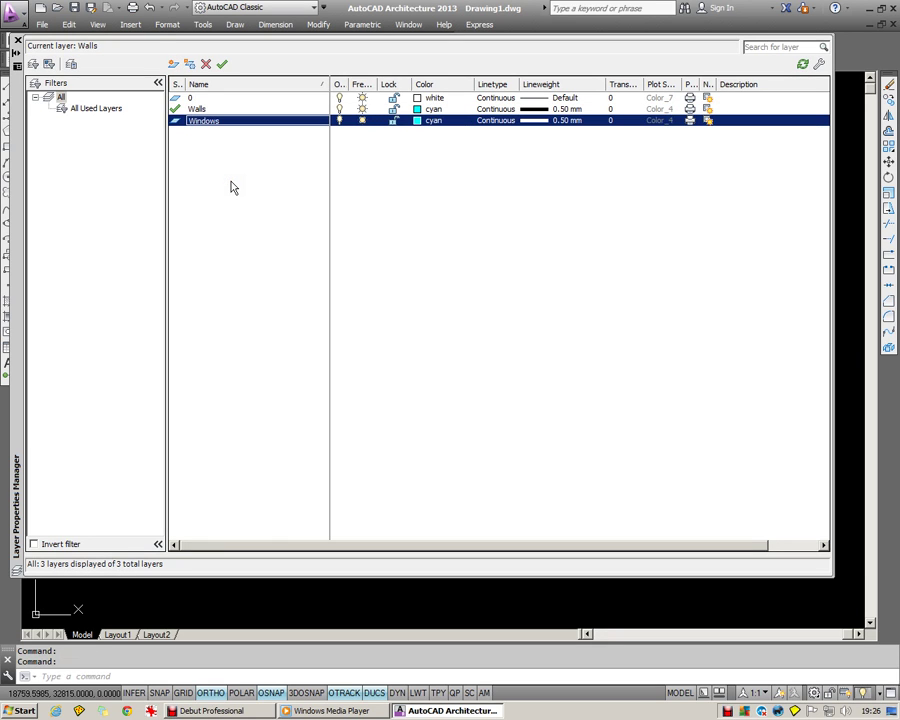
click(377, 157)
click(417, 120)
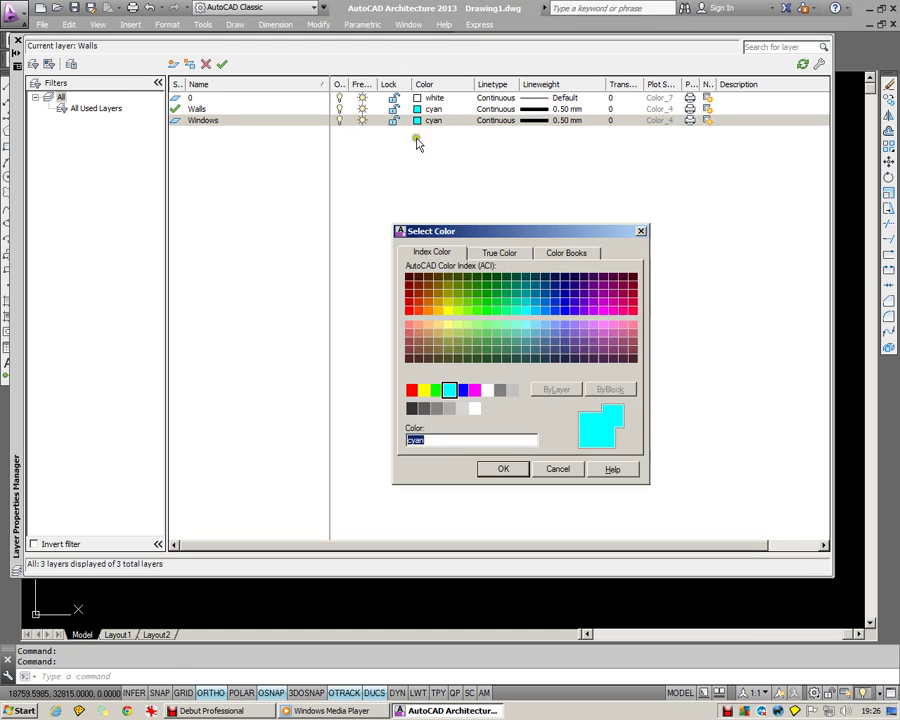
click(430, 390)
click(503, 469)
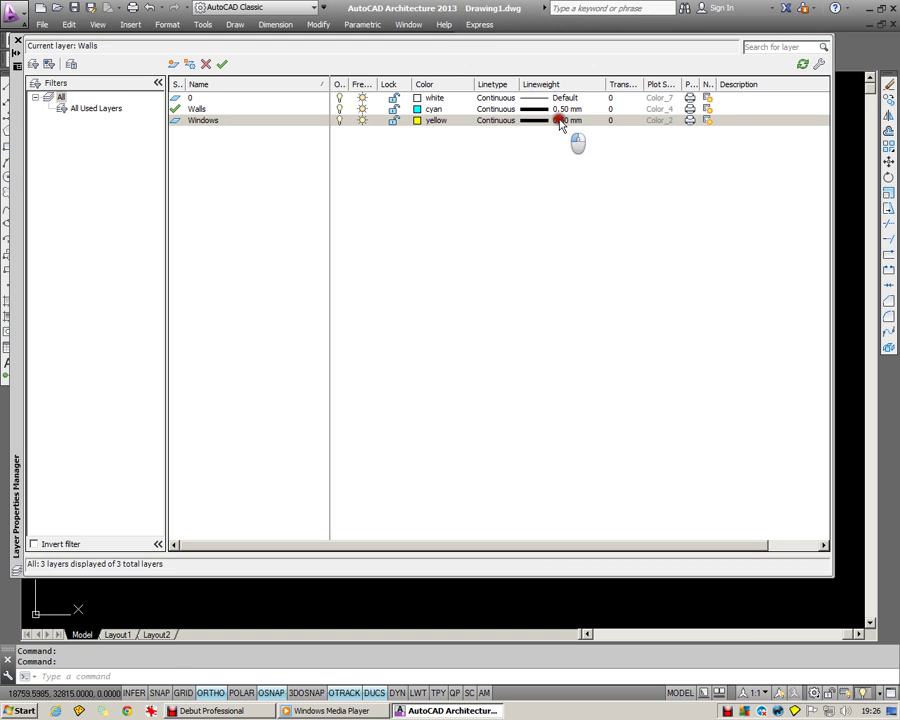
Step: Give the Windows layer a 0.05 mm lineweight and make it current
click(558, 120)
click(437, 272)
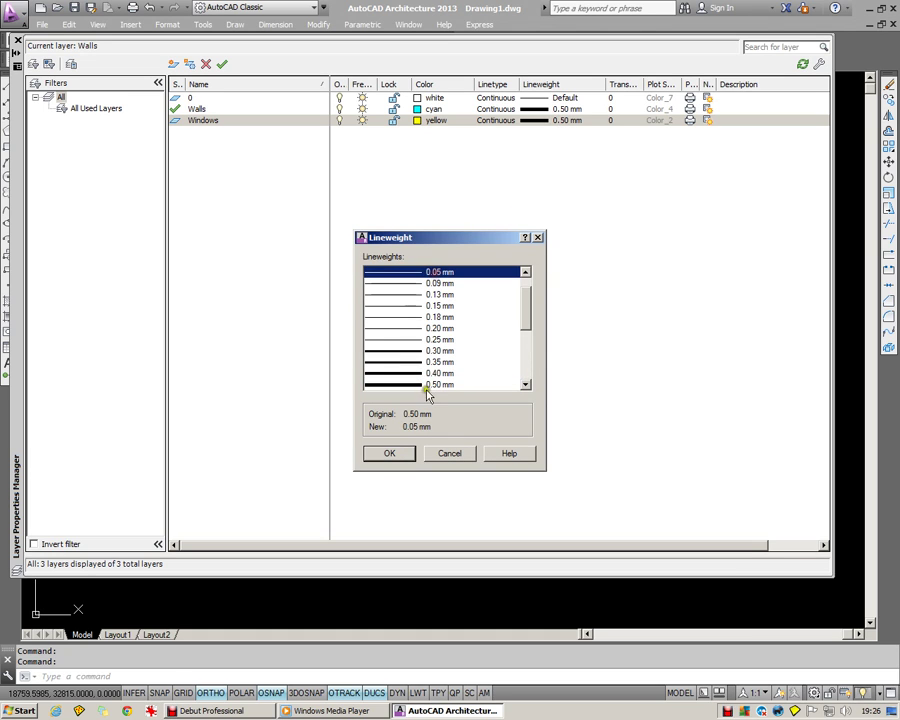
click(390, 453)
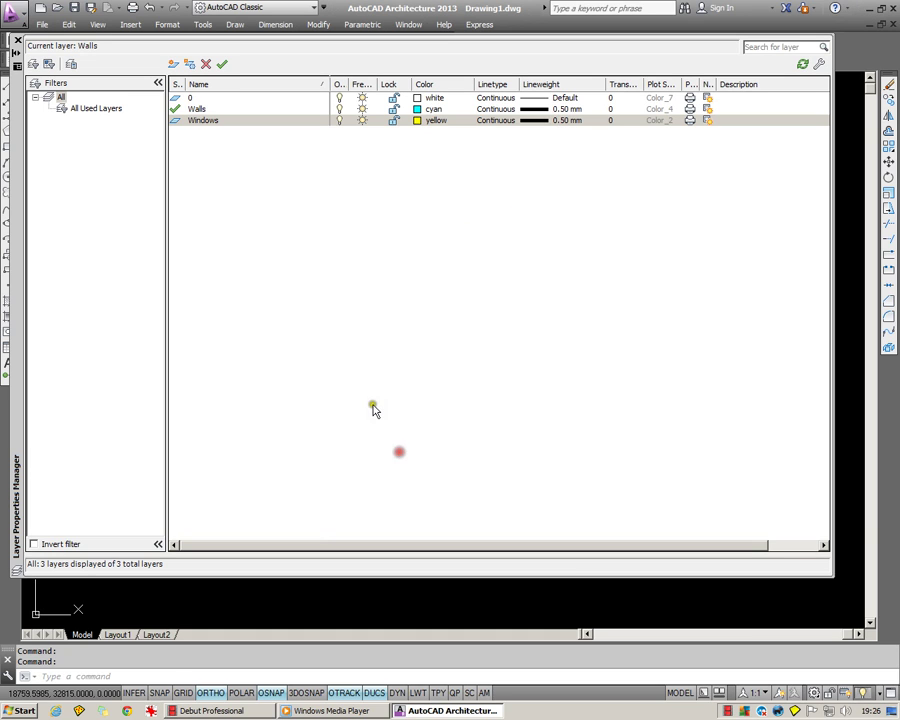
click(223, 65)
click(17, 41)
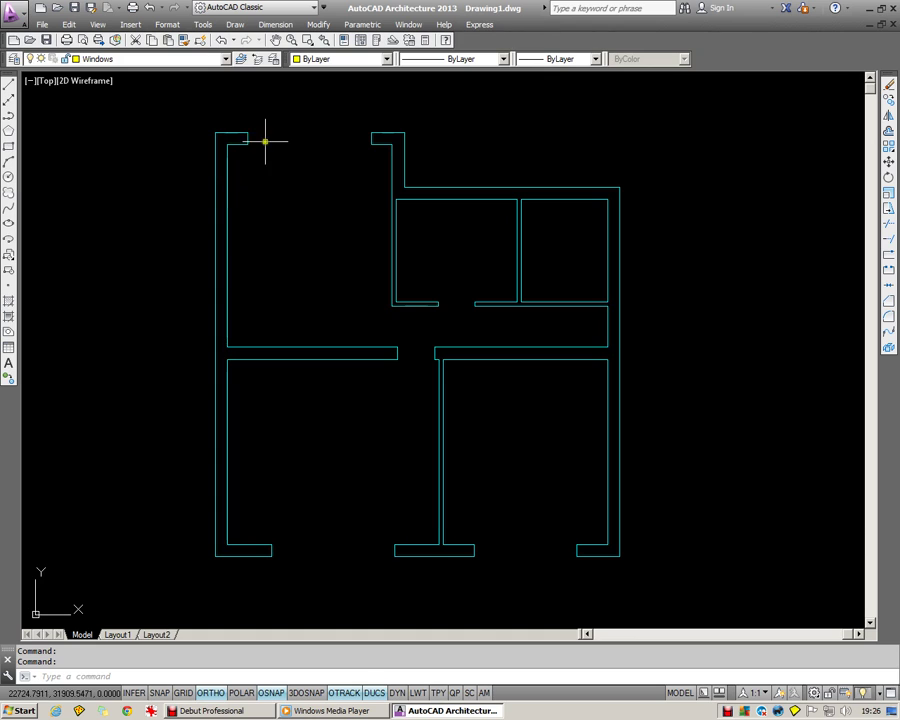
Step: Draw two lines across the top wall gap, joining its inner corners and its outer corners
middle_drag(266, 140, 290, 200)
scroll(297, 193, up, 5)
text(l)
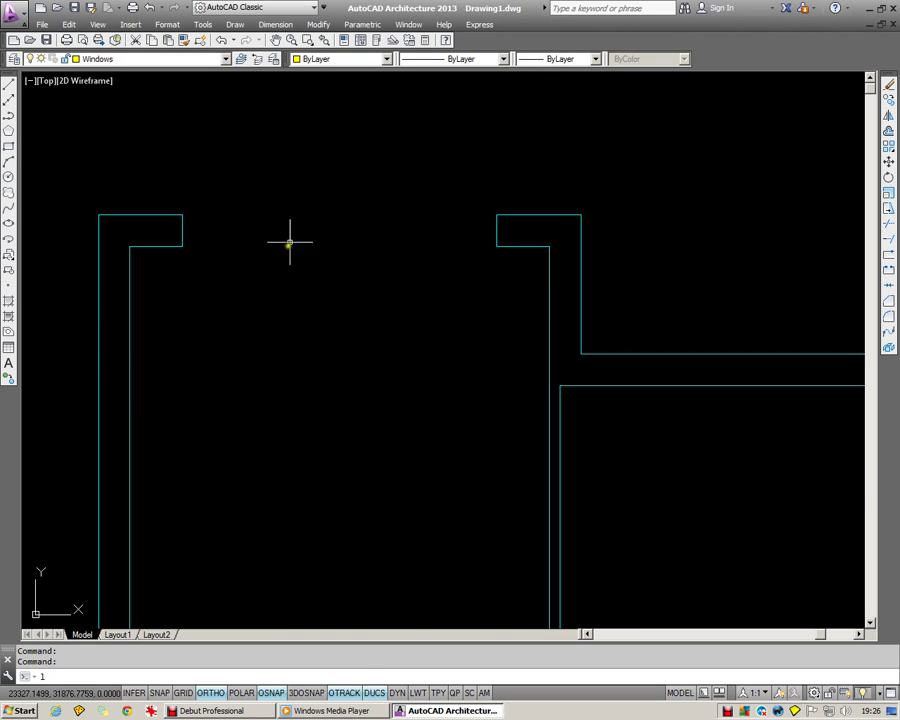
key(Return)
click(182, 245)
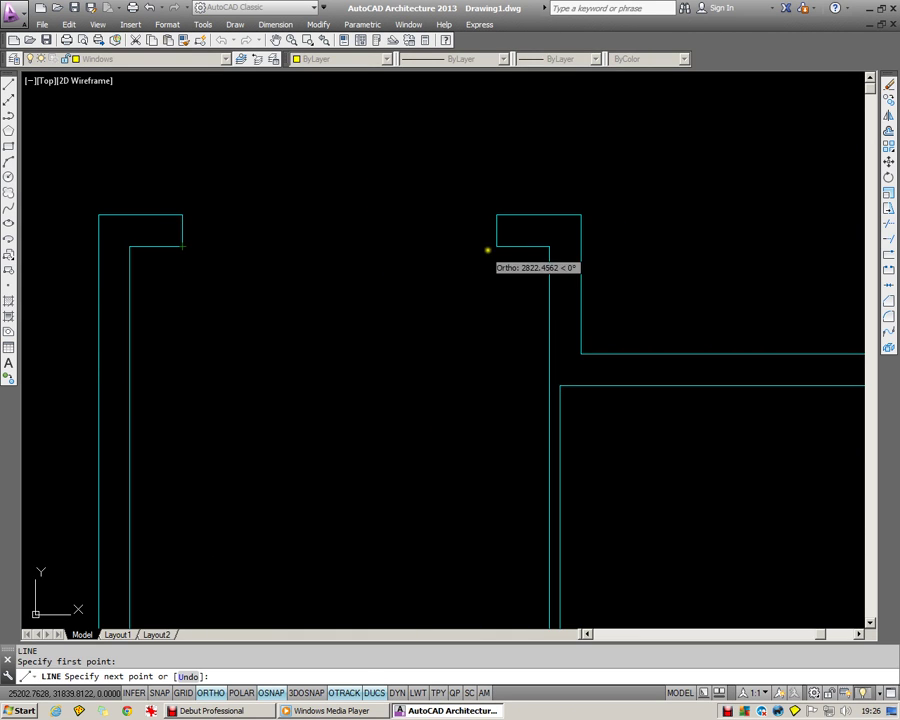
click(497, 245)
key(Escape)
text(1)
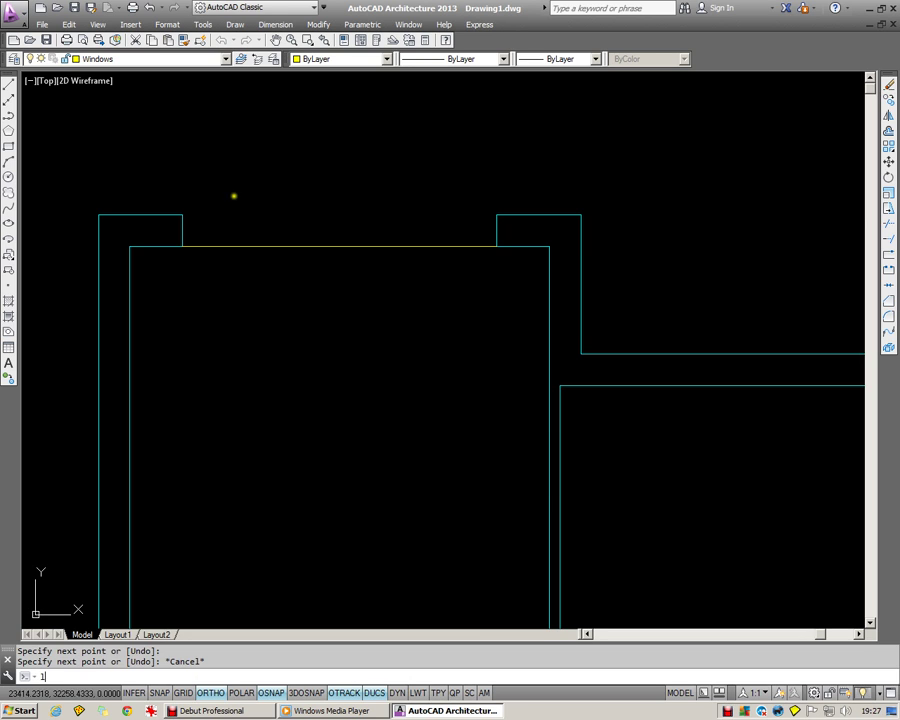
text(L)
key(Return)
click(182, 214)
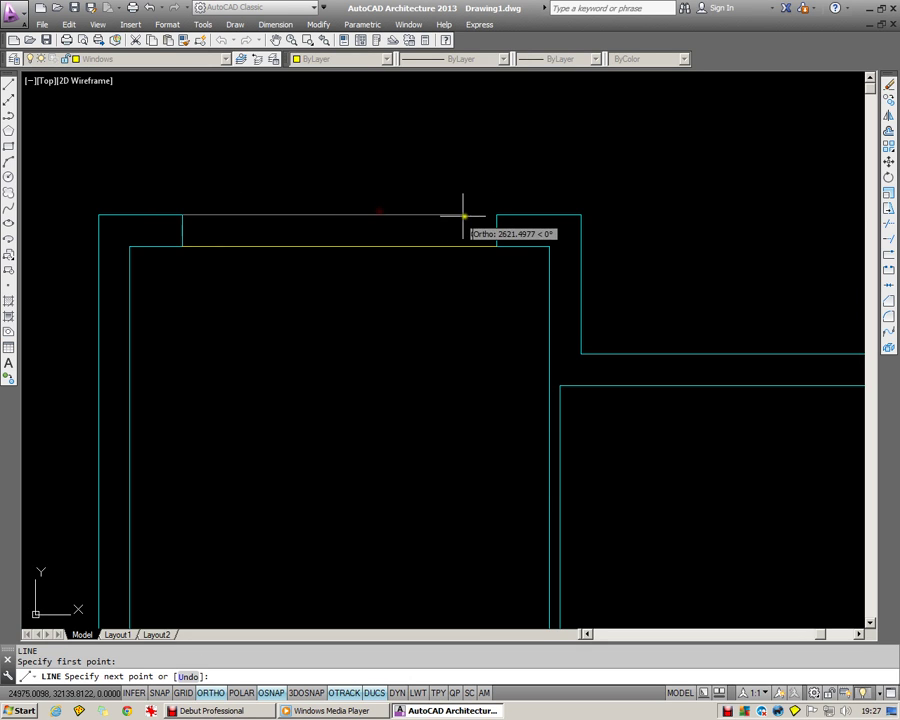
click(497, 214)
key(Escape)
Step: Offset the outer window line and the gap's right edge by 50
key(Return)
text(5)
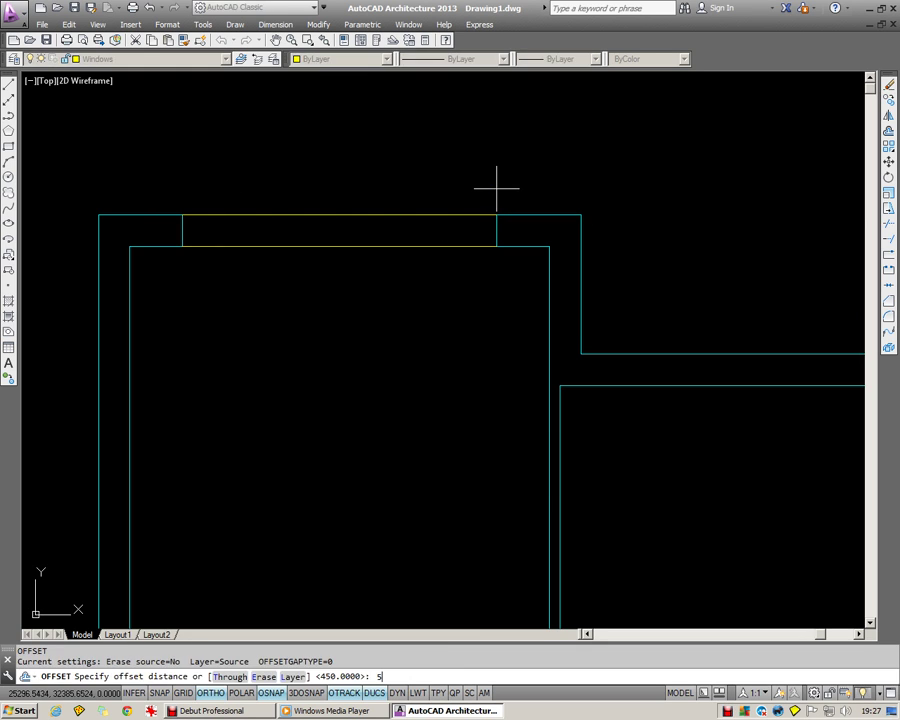
key(Return)
click(445, 214)
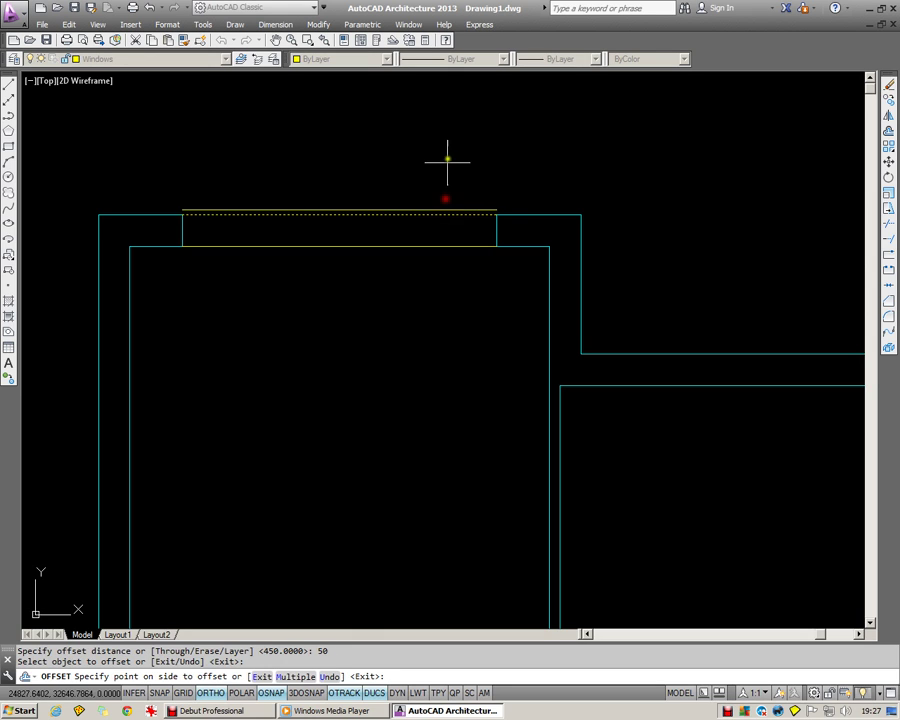
click(446, 157)
click(498, 228)
click(532, 224)
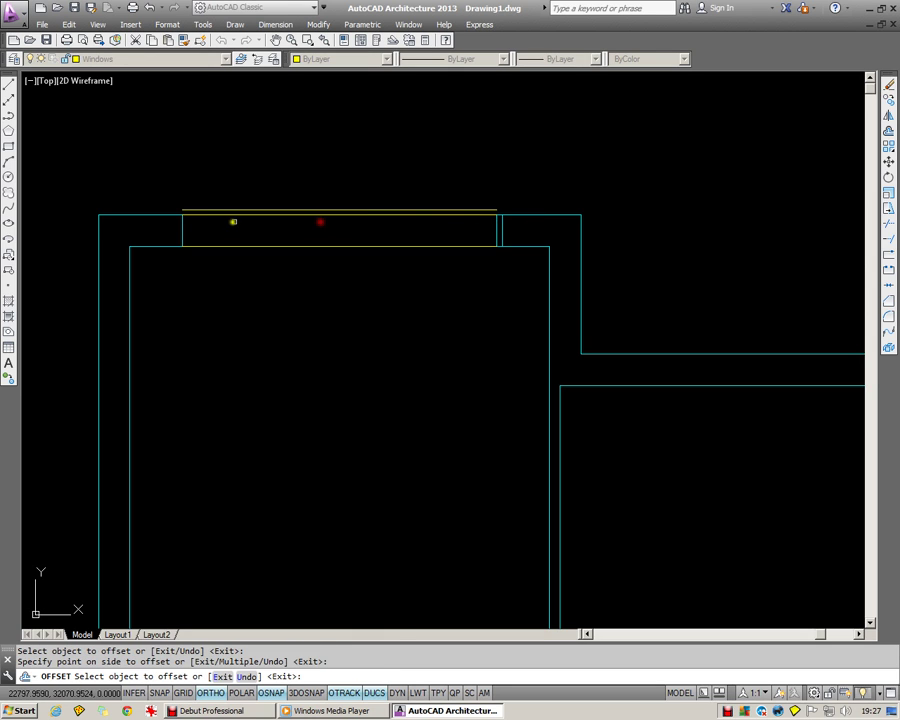
click(182, 227)
key(Escape)
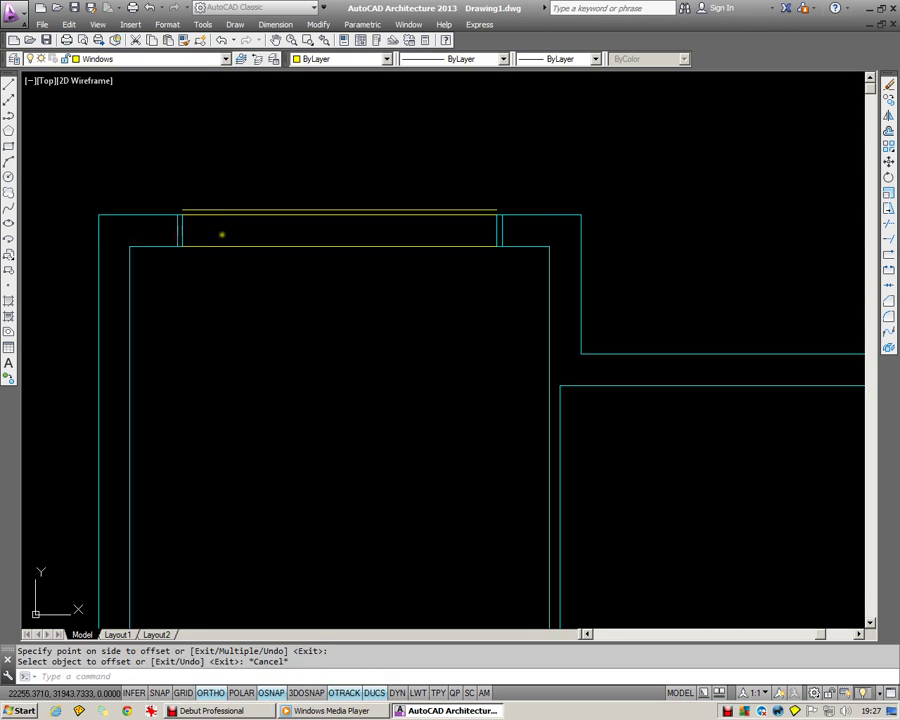
Step: Fillet the window frame corners, joining the top frame line with the side lines
text(f)
key(Return)
text(m)
key(Return)
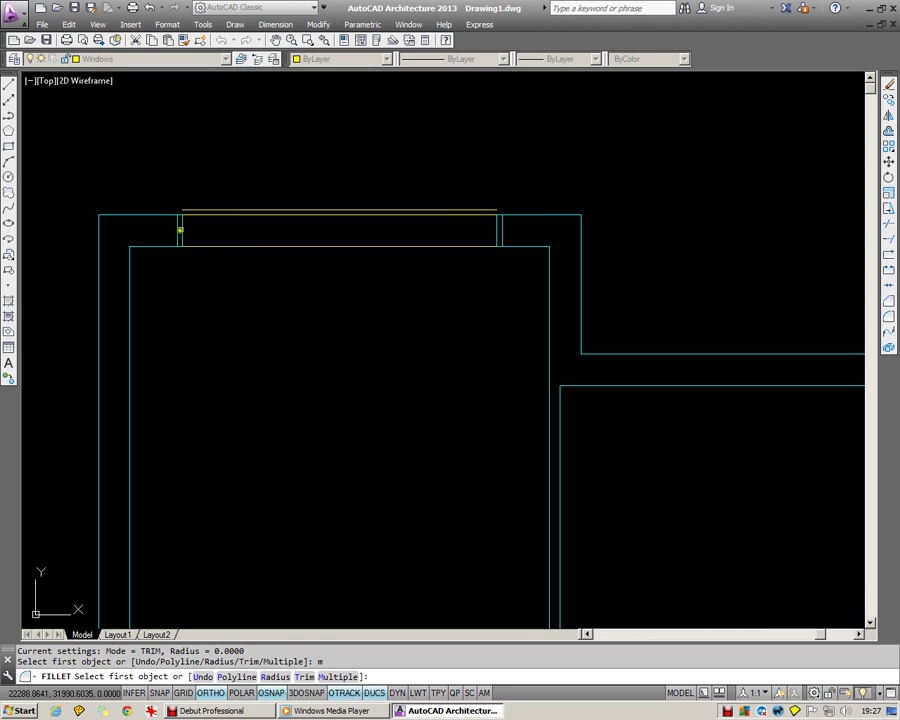
click(178, 231)
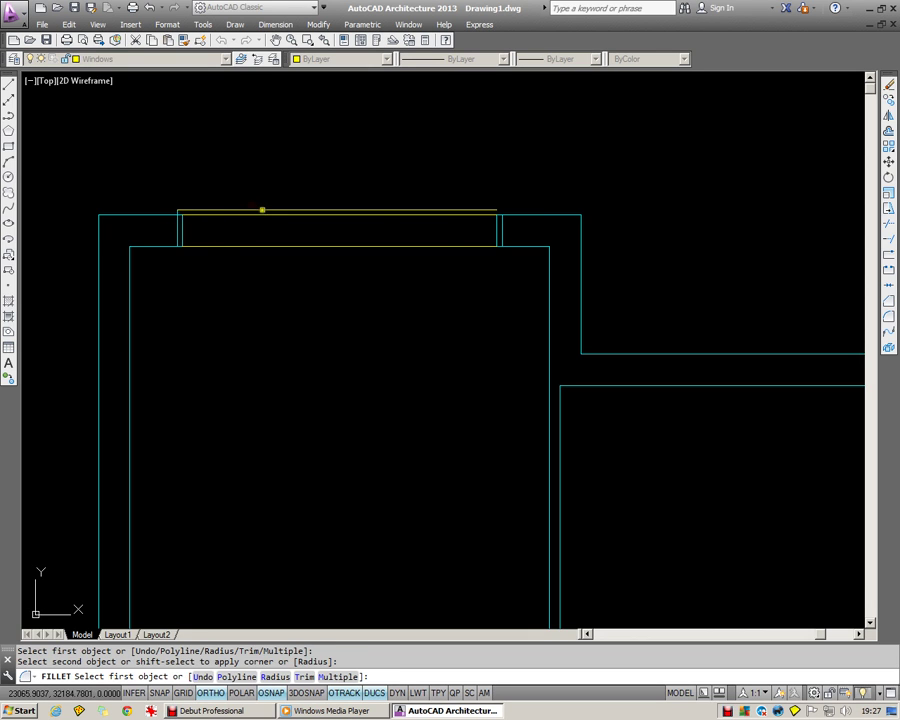
click(262, 210)
click(470, 257)
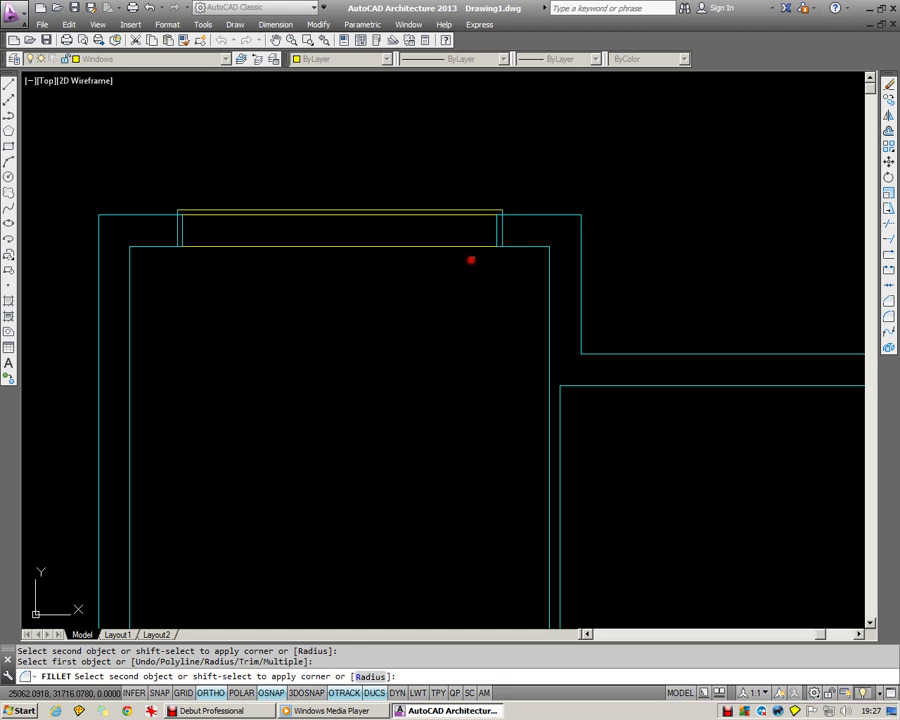
key(Escape)
Step: Delete the leftover top yellow line and trim the overhanging left and right ends
click(438, 214)
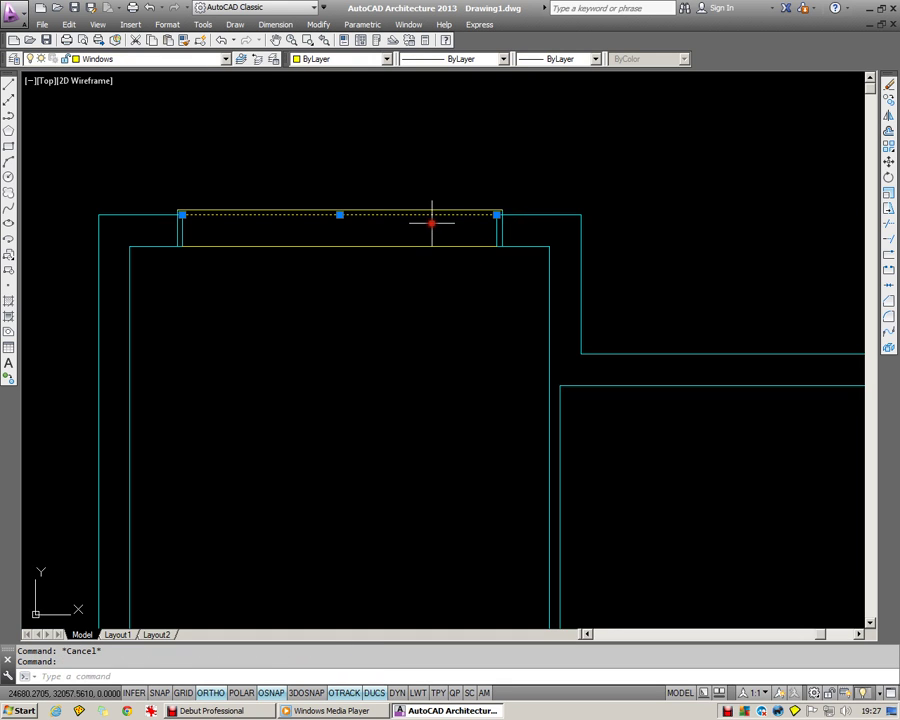
key(Delete)
text(tr)
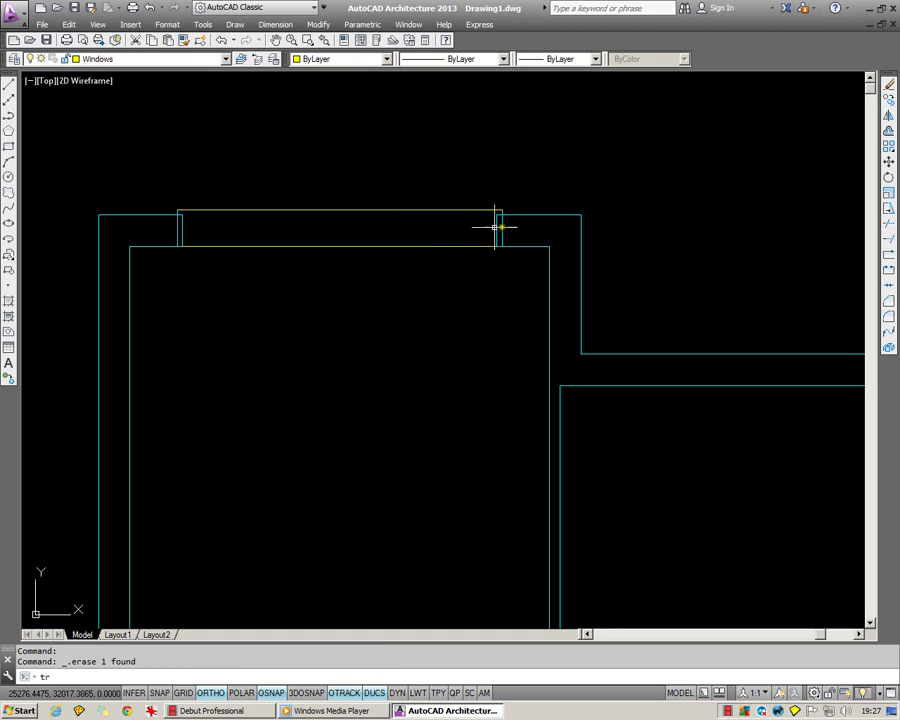
key(Return)
key(Return)
click(503, 226)
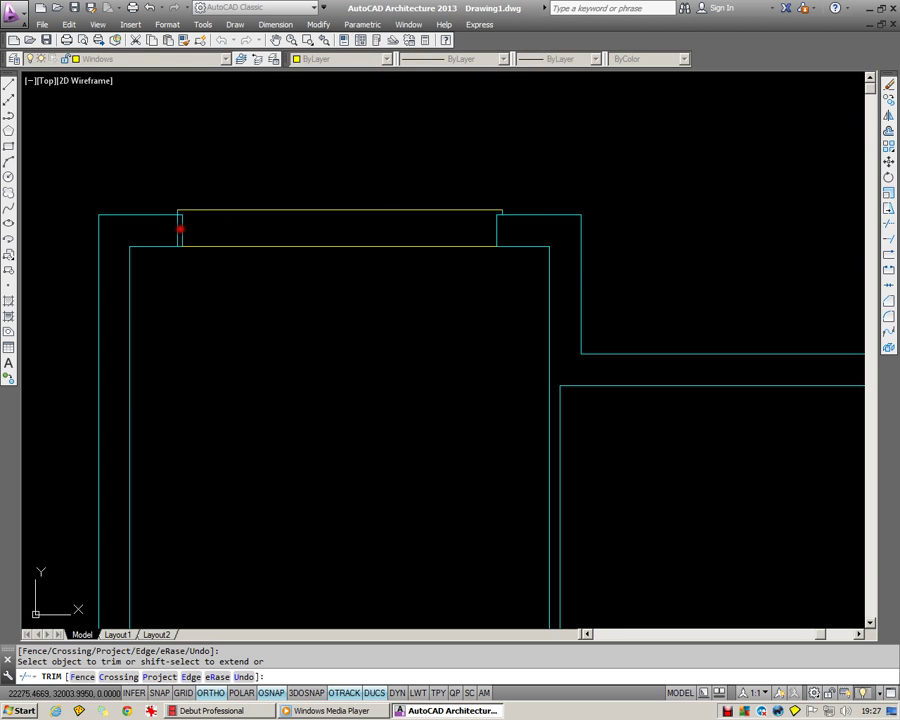
click(180, 229)
key(Escape)
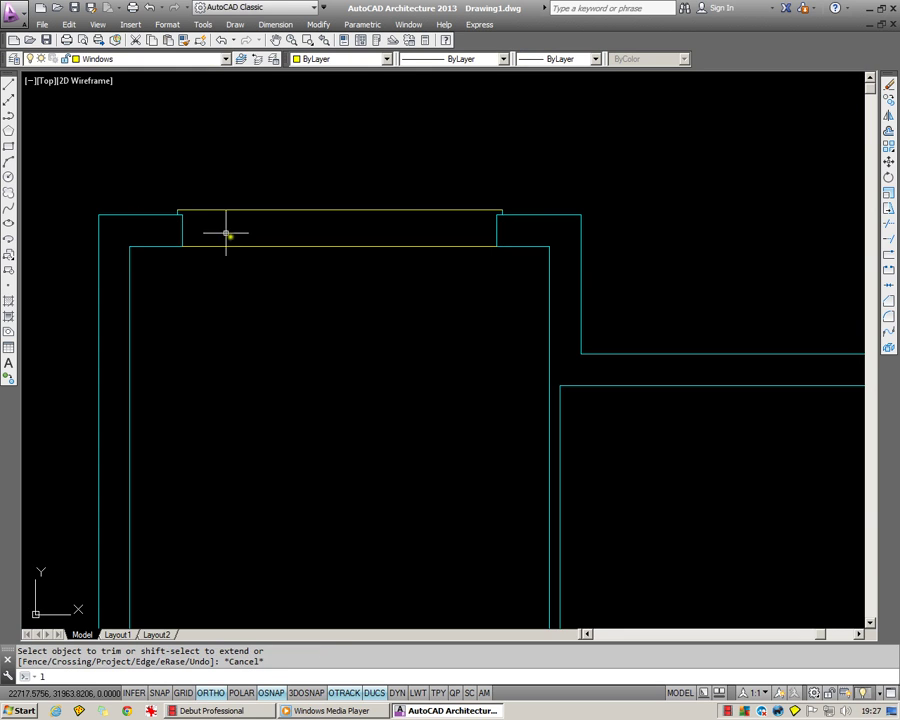
text(l)
key(Return)
click(183, 230)
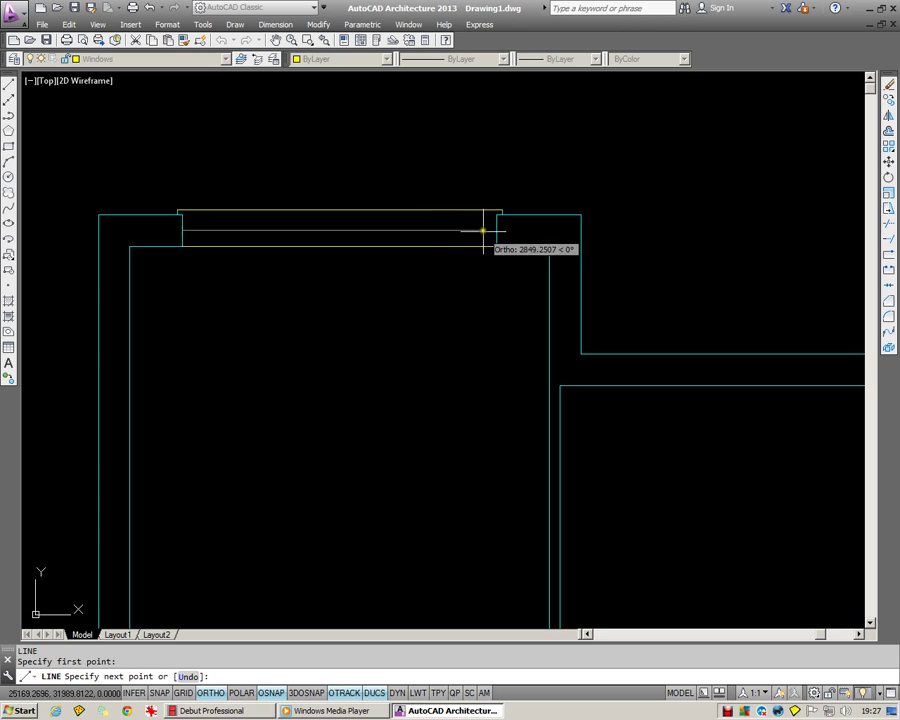
key(Escape)
key(Escape)
scroll(479, 238, up, 4)
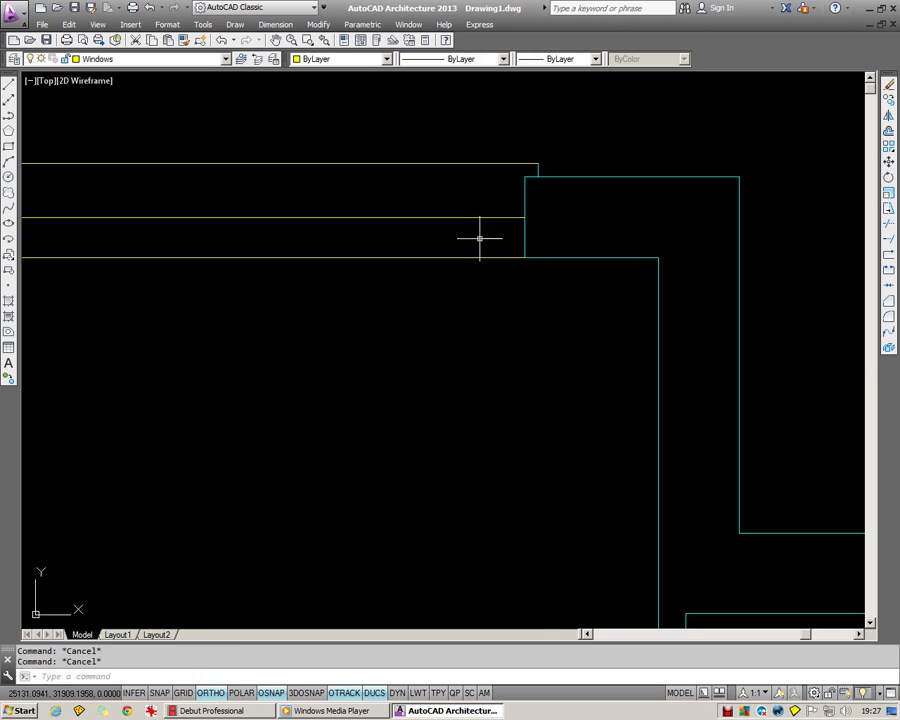
text(o)
Step: Offset the window's middle line 25 above and 25 below
key(Return)
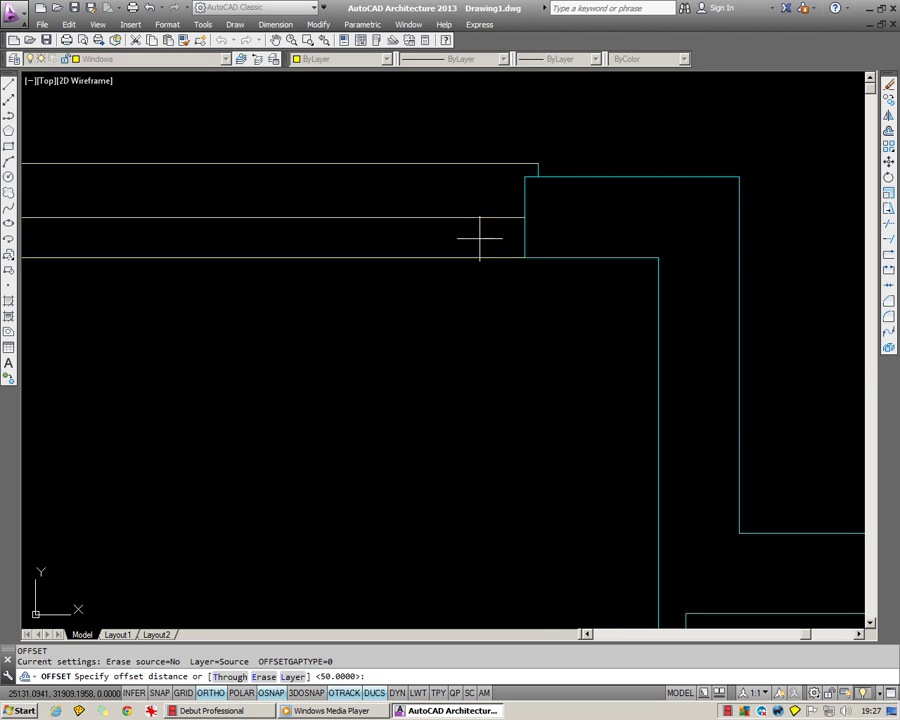
text(25)
key(Return)
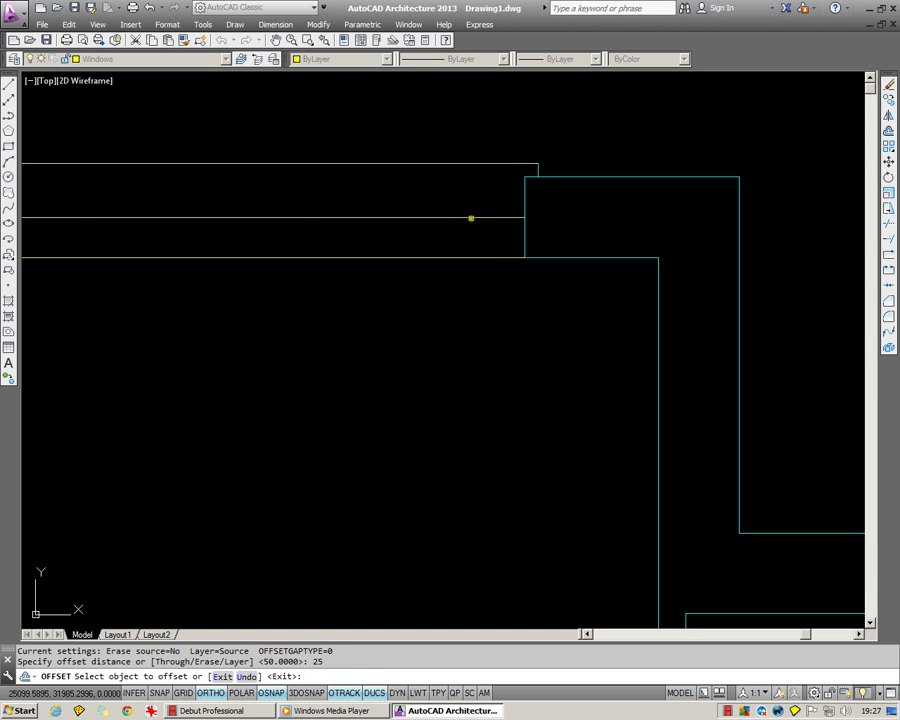
click(471, 218)
click(464, 178)
click(464, 218)
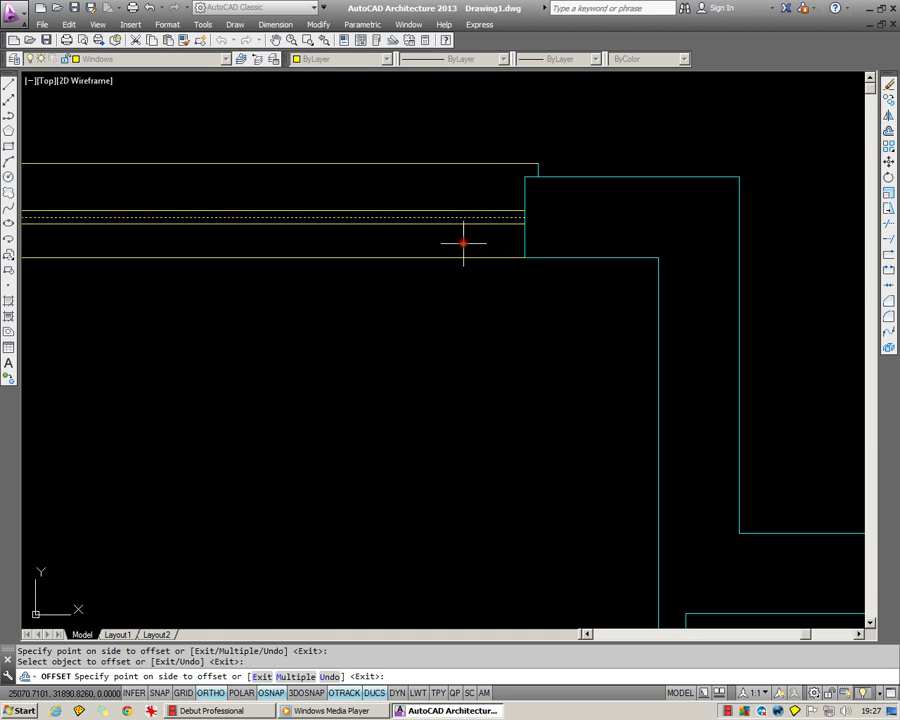
click(490, 242)
key(Escape)
key(Escape)
Step: Offset both vertical jamb lines 50 inward to form the window's inset end lines
text(o)
key(Return)
text(5)
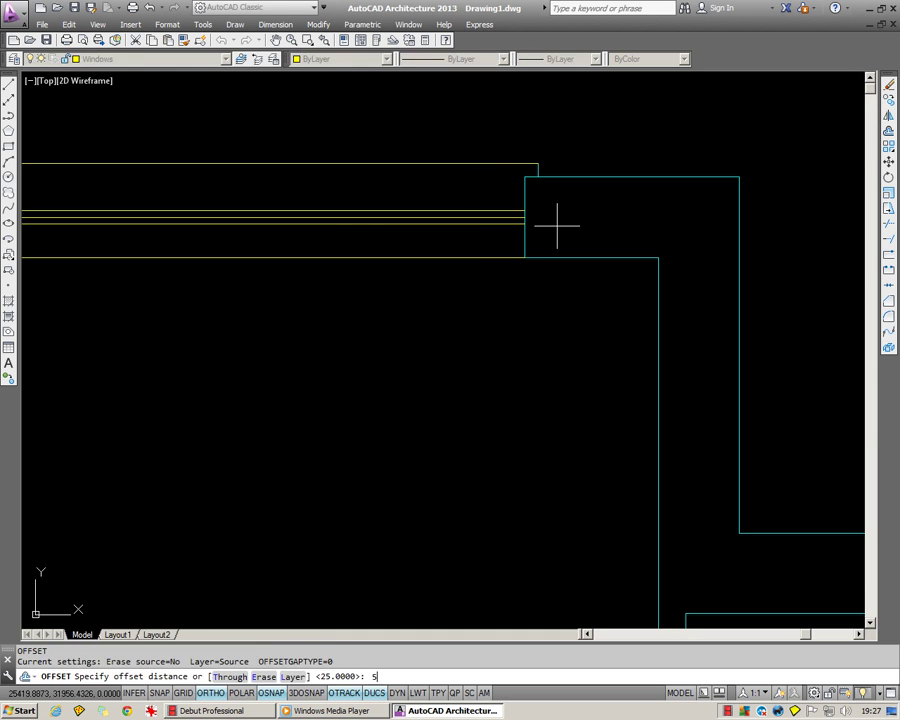
key(Return)
click(524, 236)
click(558, 250)
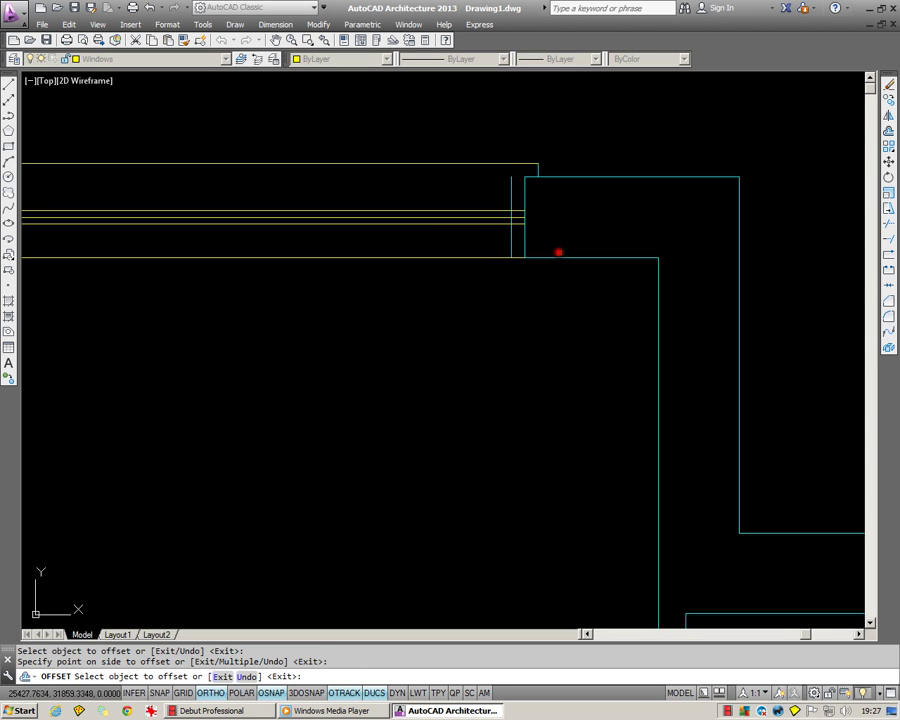
scroll(557, 251, down, 2)
scroll(232, 246, up, 2)
scroll(222, 244, up, 3)
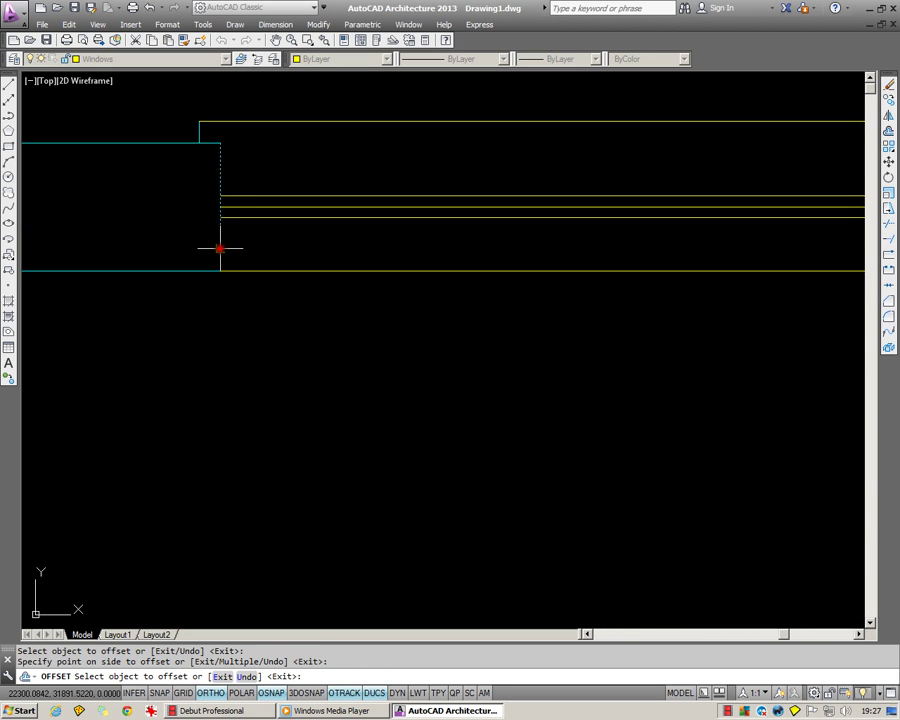
click(220, 246)
click(275, 241)
key(Escape)
text(tr)
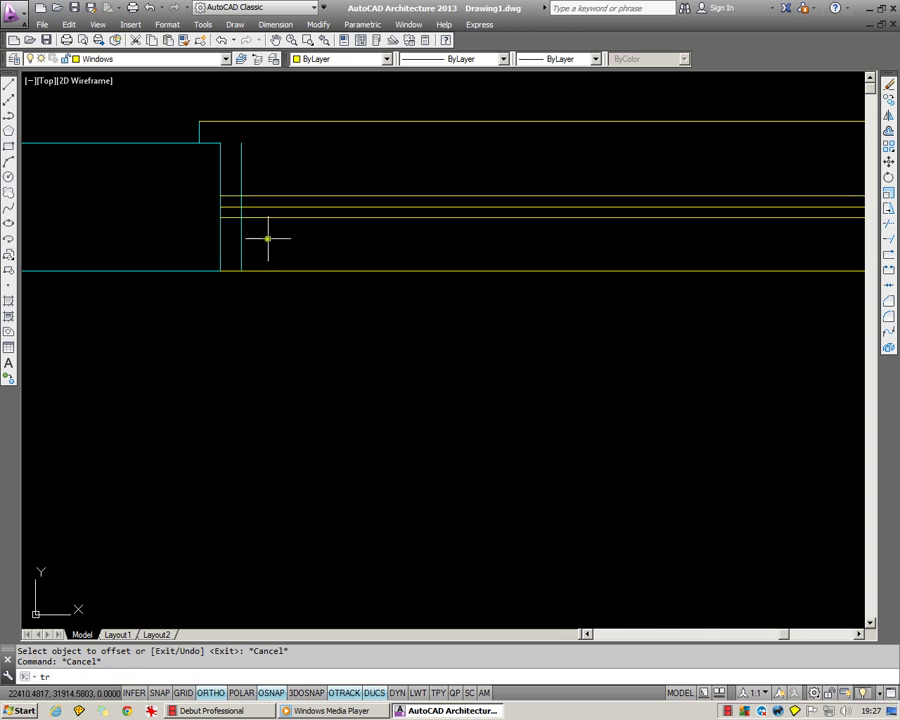
Step: Trim away the lower part of the new end line
key(Return)
key(Return)
click(241, 246)
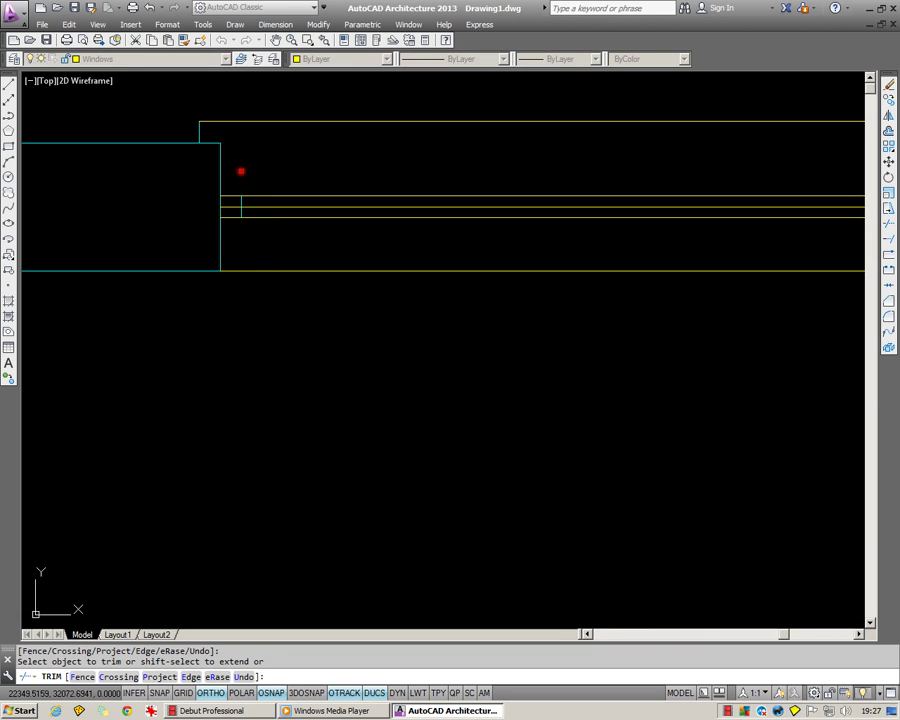
scroll(235, 208, down, 5)
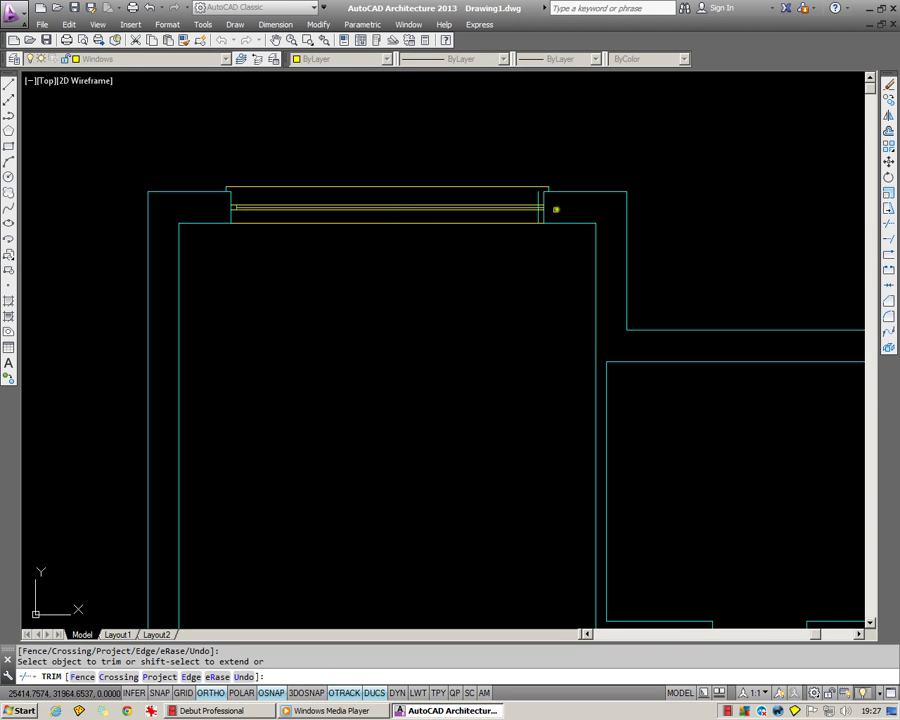
scroll(556, 209, up, 4)
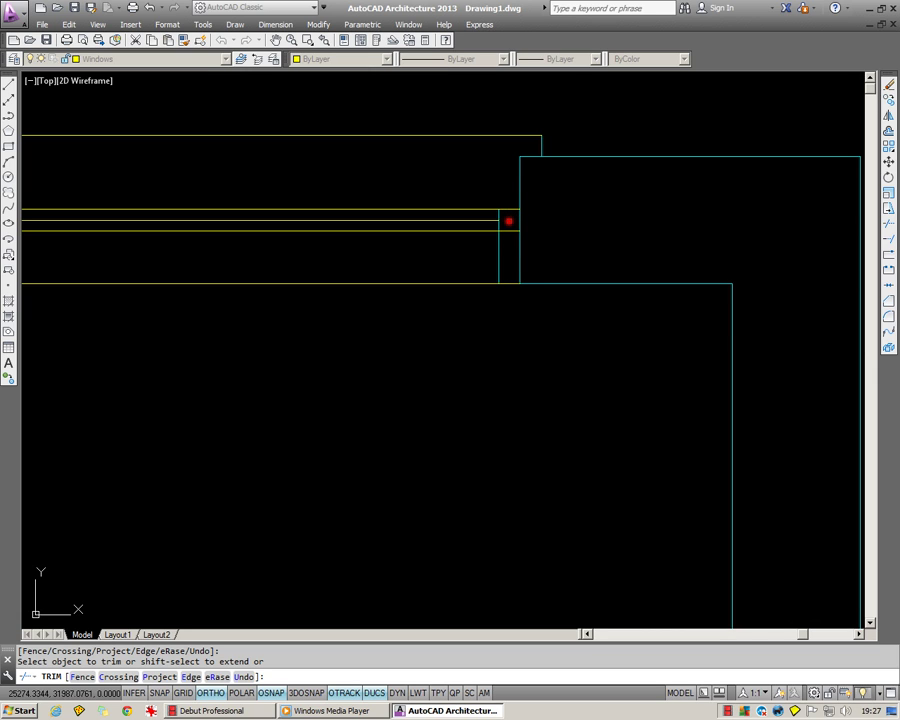
Step: Match a yellow window line's properties onto the right and left short end lines
key(Escape)
text(a)
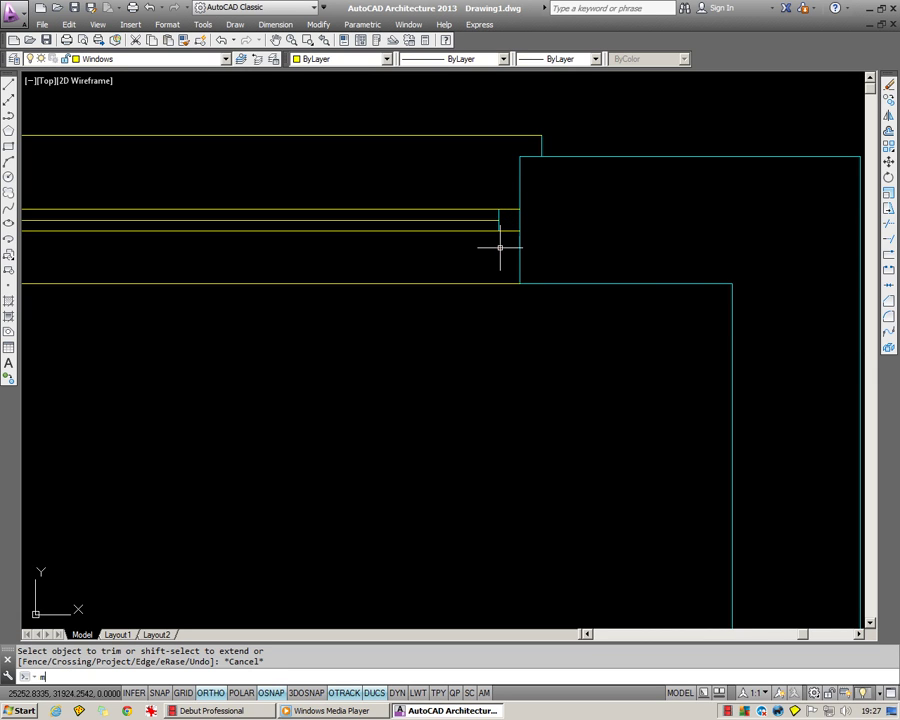
key(Return)
click(492, 287)
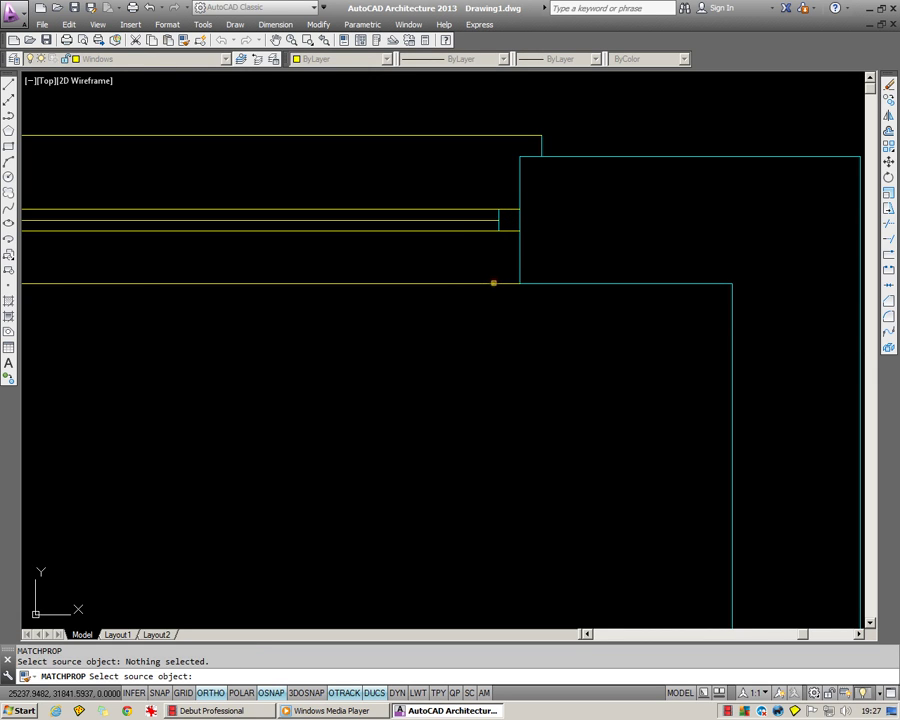
click(493, 283)
click(540, 148)
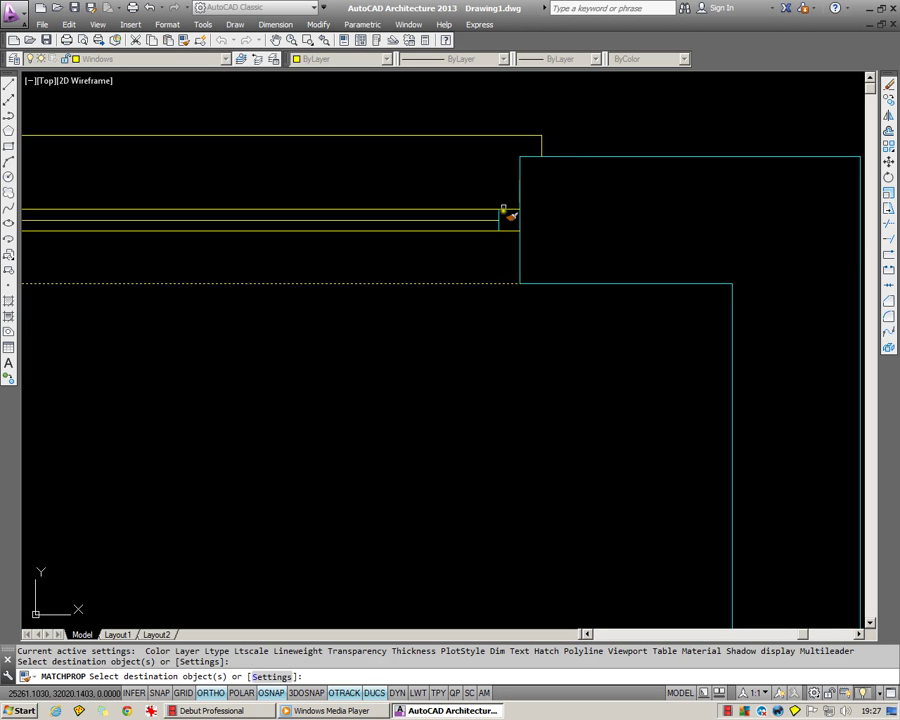
click(507, 227)
scroll(532, 220, down, 5)
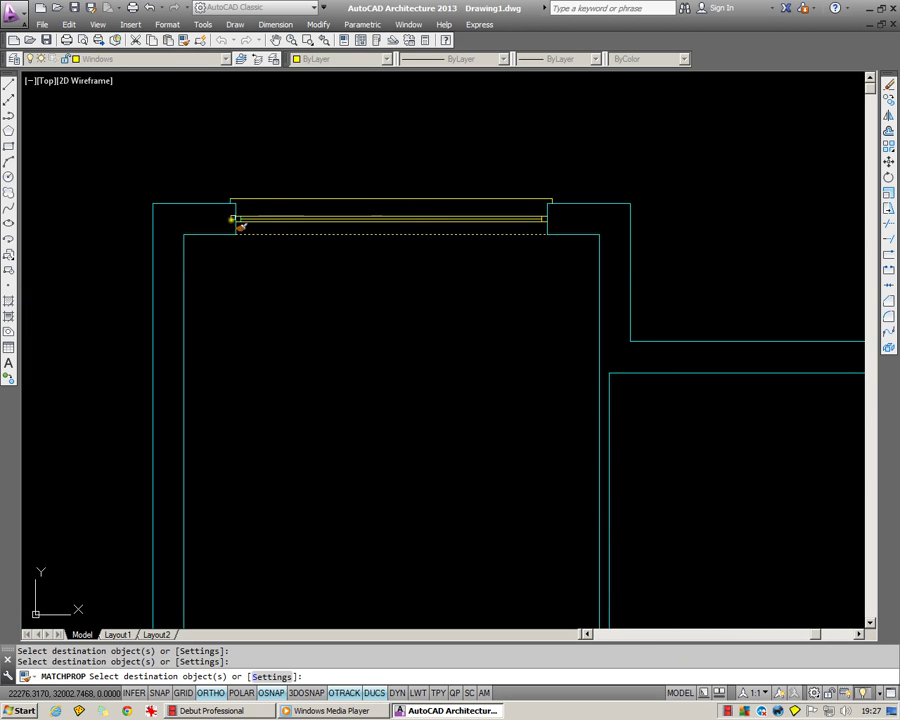
scroll(235, 218, up, 5)
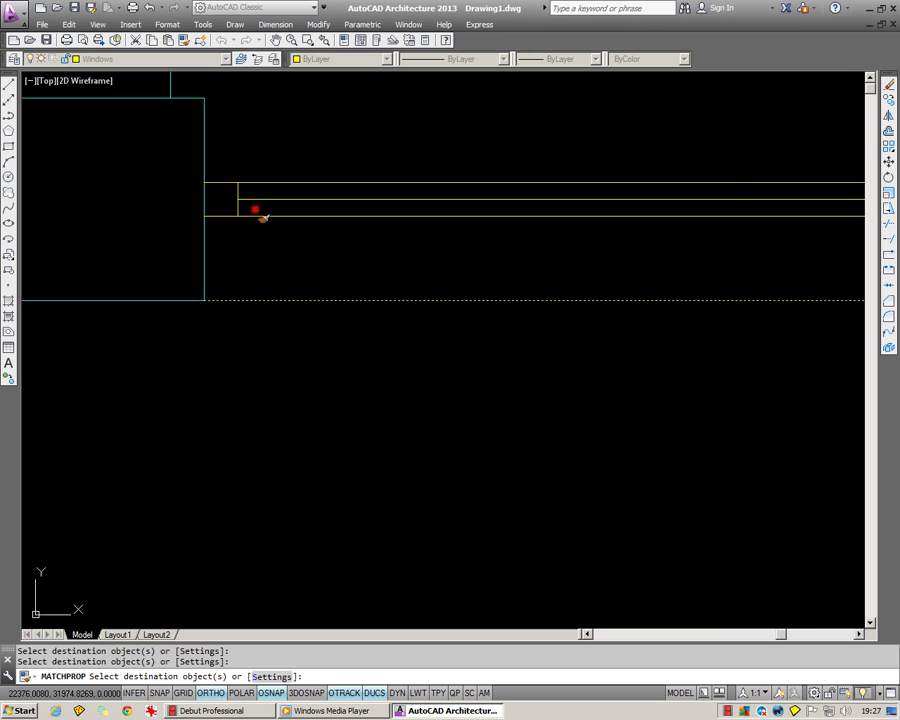
scroll(257, 212, down, 5)
scroll(253, 188, up, 5)
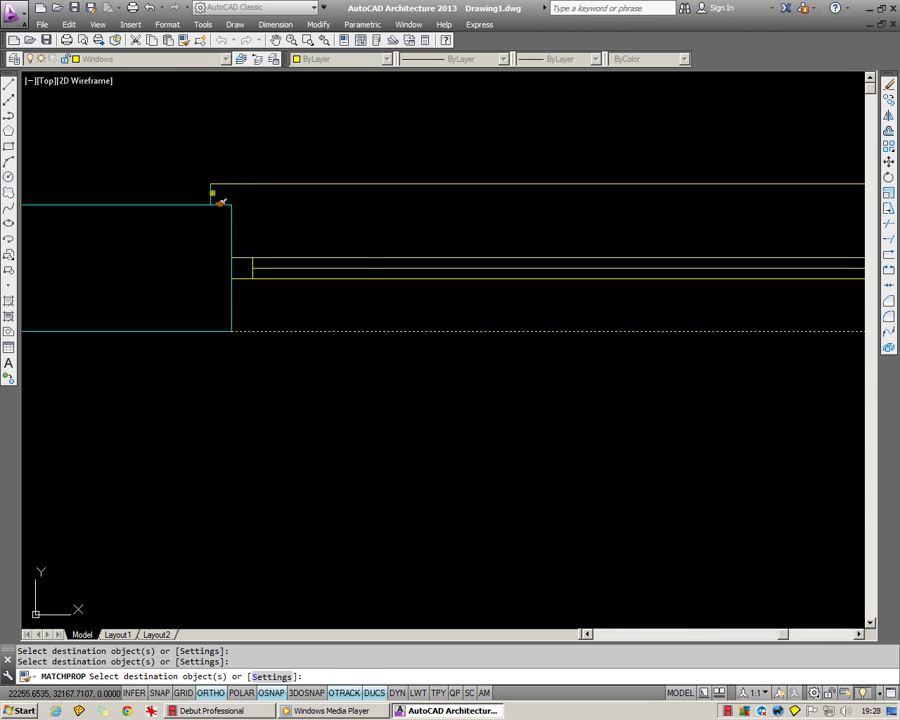
click(173, 193)
scroll(241, 204, down, 3)
scroll(248, 213, down, 2)
scroll(420, 230, up, 2)
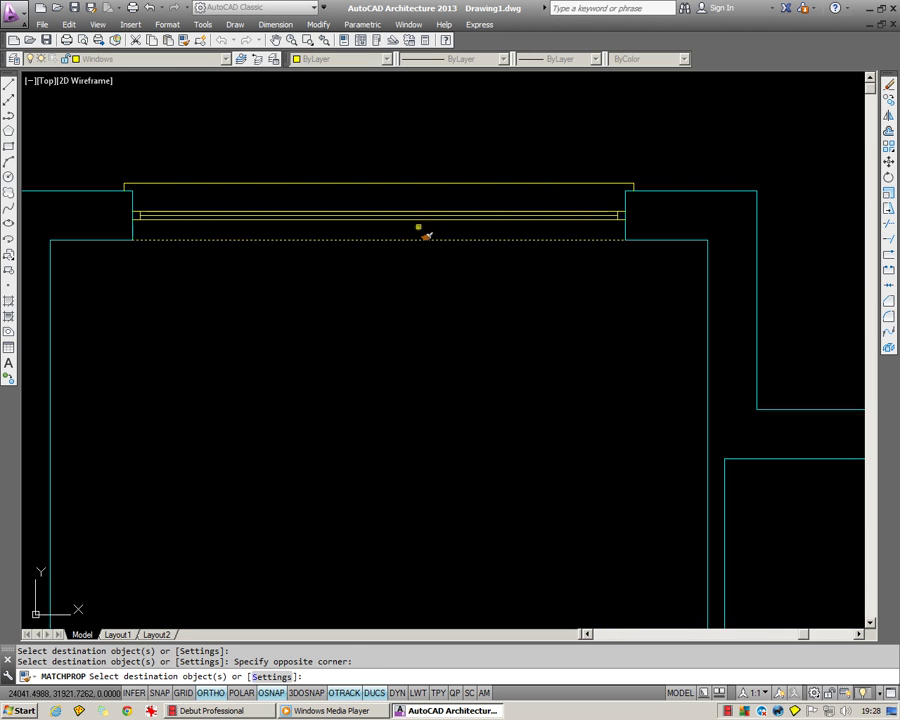
key(Escape)
key(Escape)
key(Escape)
key(Escape)
text(co)
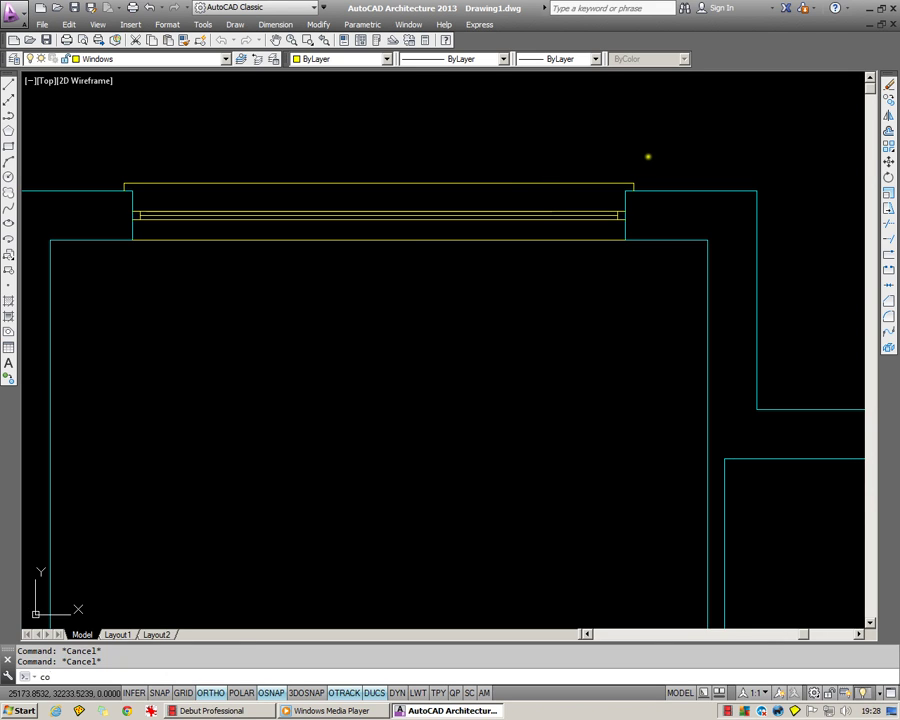
Step: Copy all the window's lines to a spot below the floor plan
key(Return)
click(671, 149)
click(107, 183)
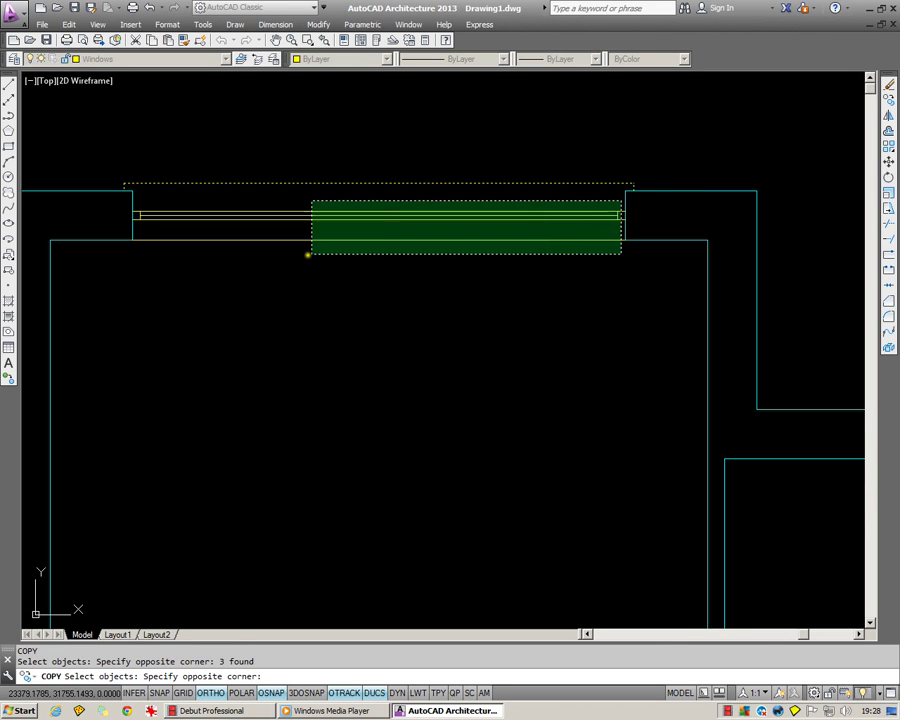
click(136, 263)
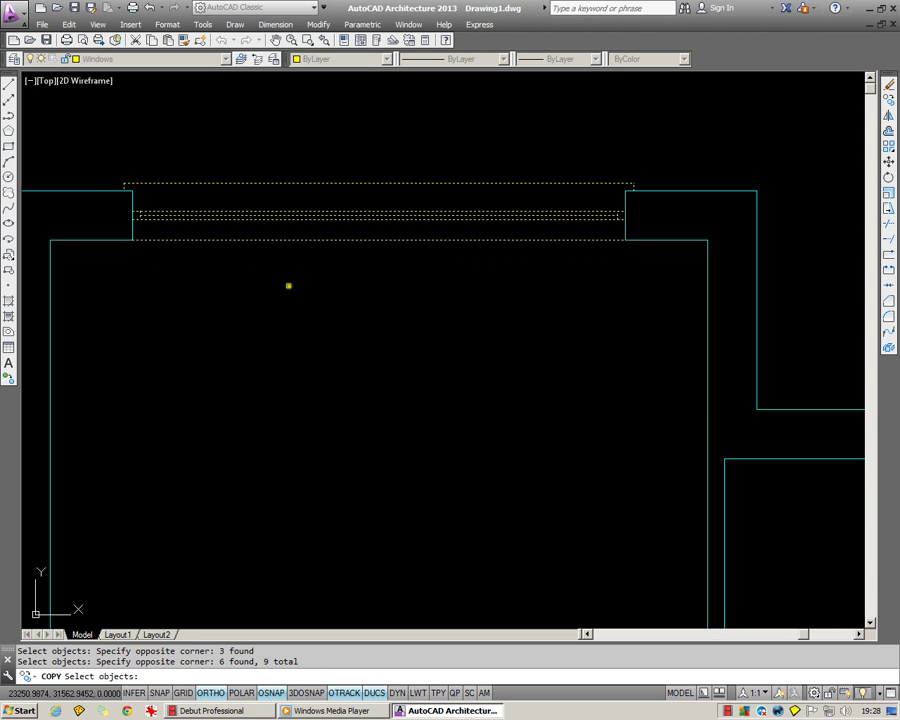
key(Return)
click(322, 277)
key(F8)
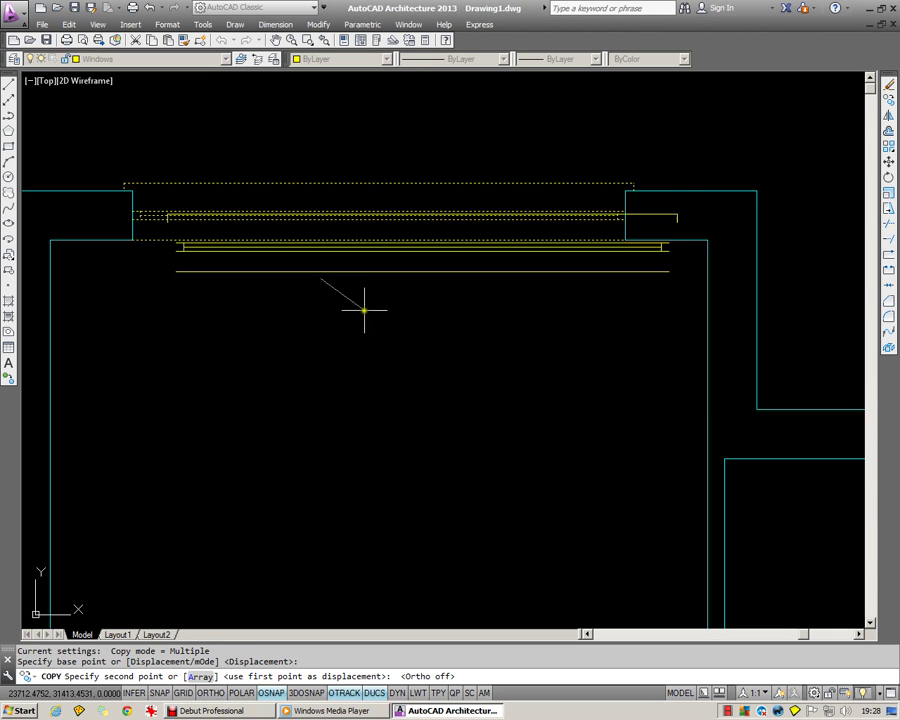
scroll(370, 192, down, 5)
scroll(366, 484, up, 2)
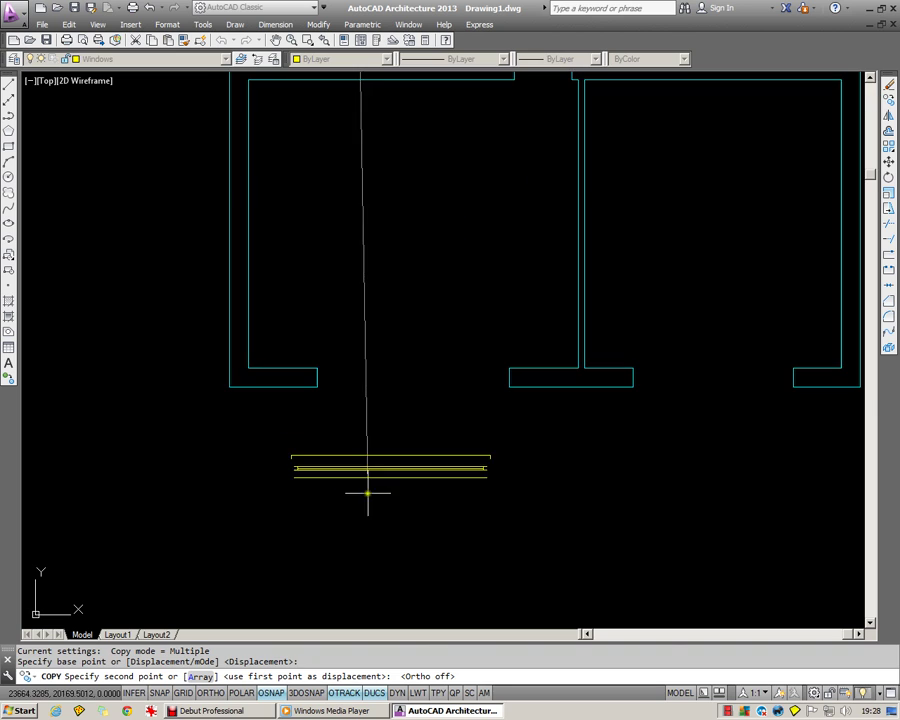
click(366, 474)
scroll(375, 477, up, 2)
key(Escape)
text(r)
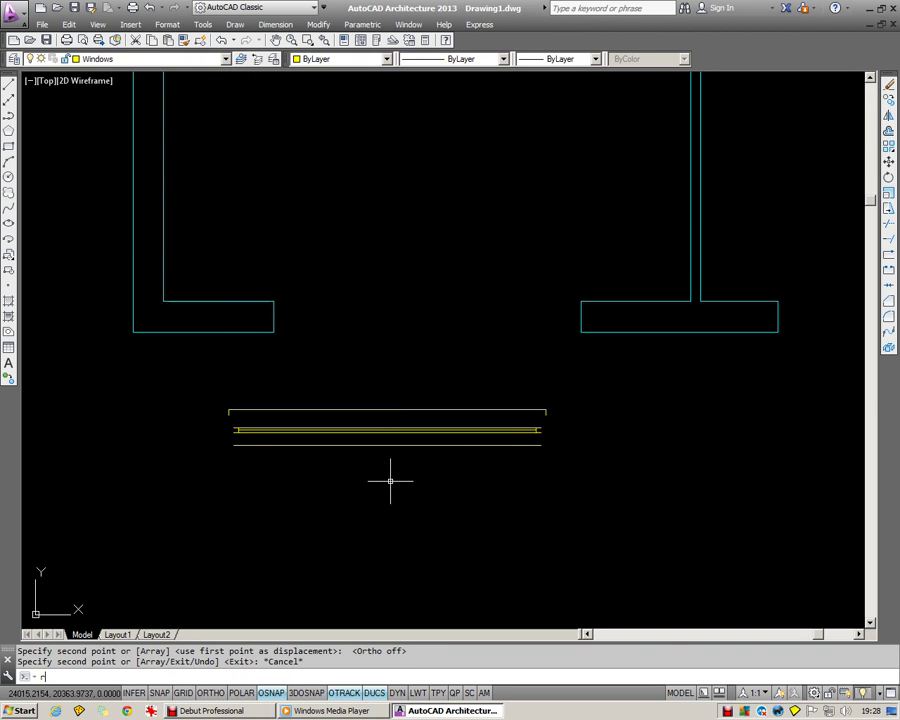
Step: Rotate the window copy 180° about a point at its centre, with Ortho on
text(o)
key(Return)
click(571, 387)
click(171, 464)
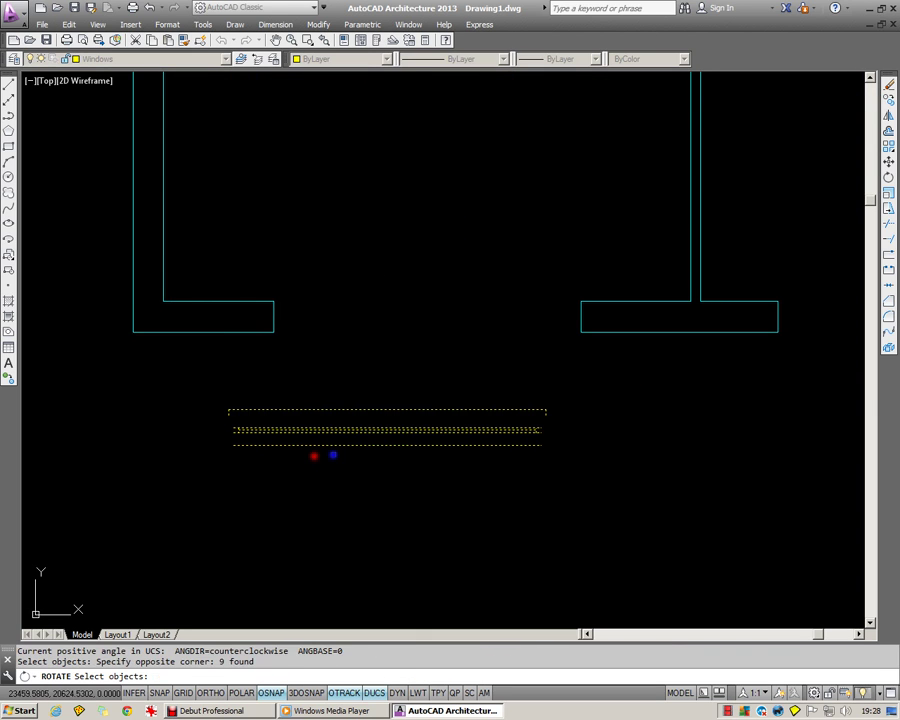
key(Return)
click(372, 442)
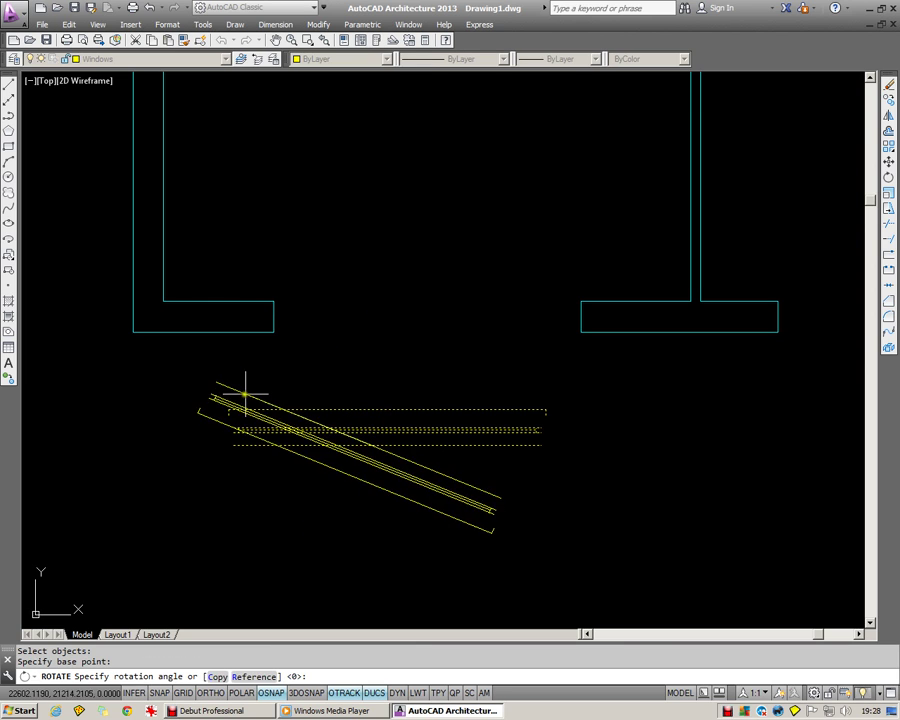
key(F8)
text(s)
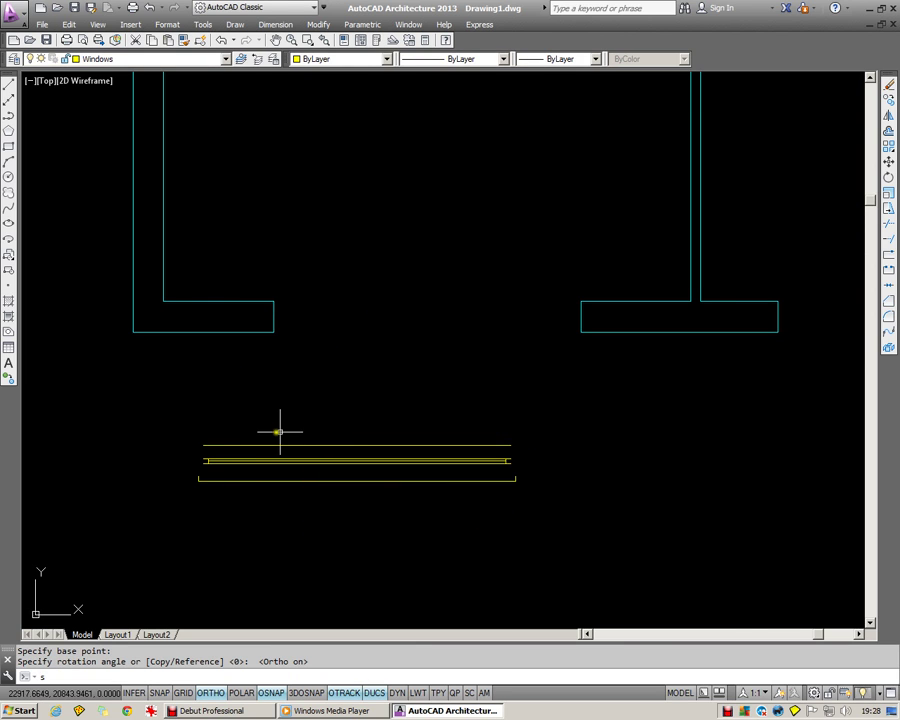
Step: Select the copy's left end with a crossing window for stretching
key(Return)
click(237, 413)
click(203, 525)
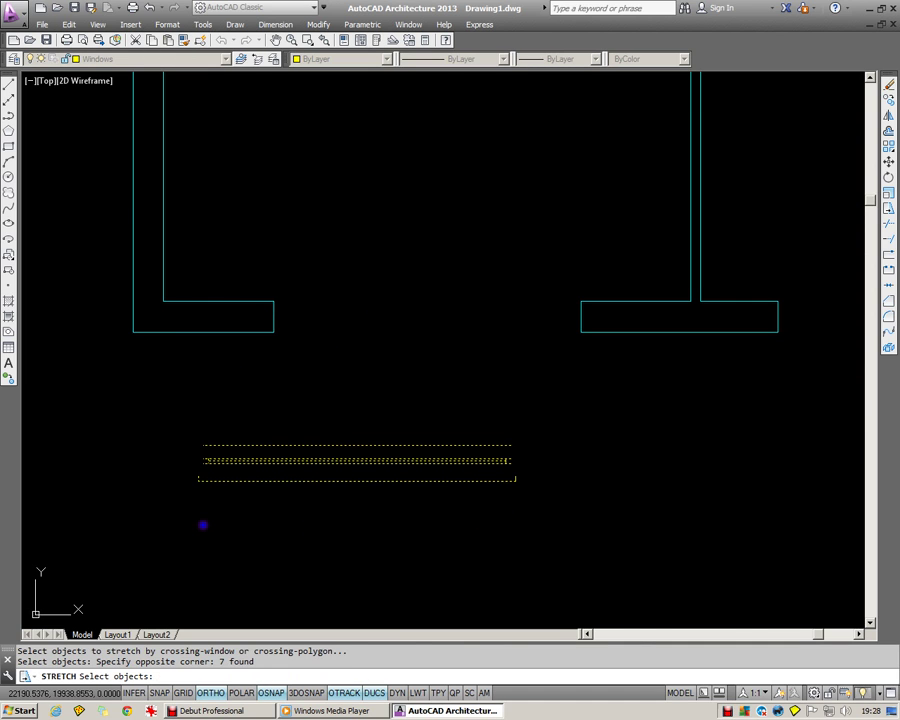
Step: Shorten the spare window by stretching its left end to the right
key(Return)
click(203, 525)
click(383, 526)
key(Escape)
text(co)
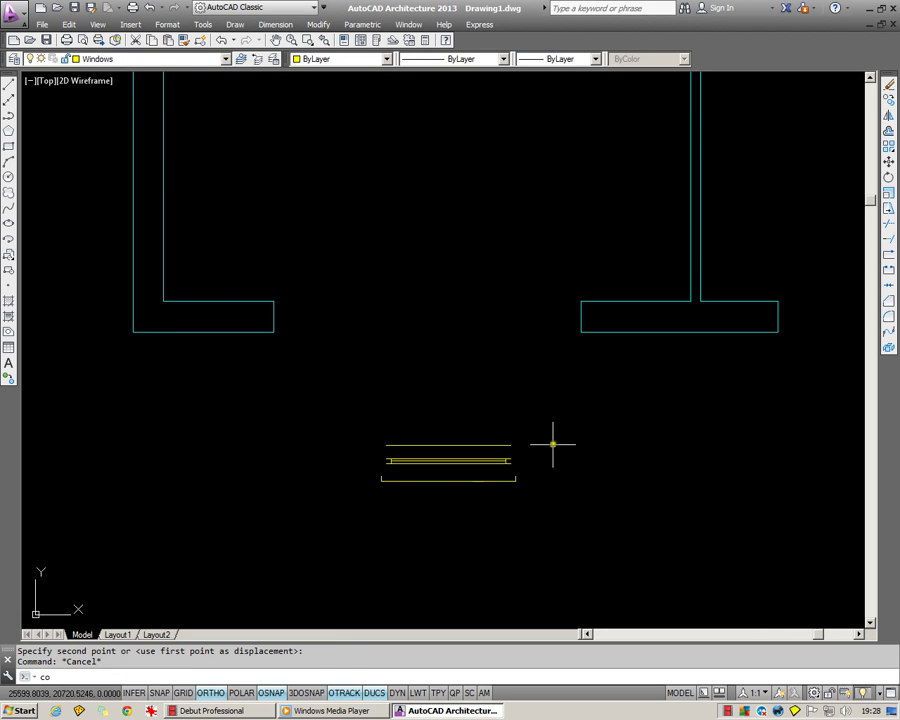
Step: Copy the shortened window into the left and right gaps of the bottom wall
key(Return)
click(581, 412)
click(333, 507)
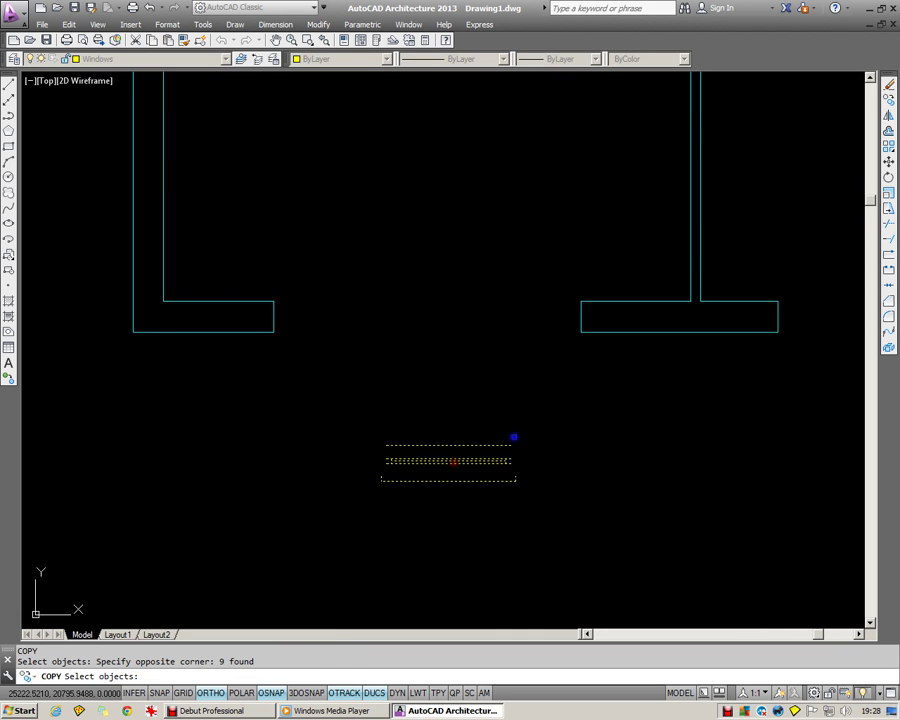
key(Return)
click(510, 445)
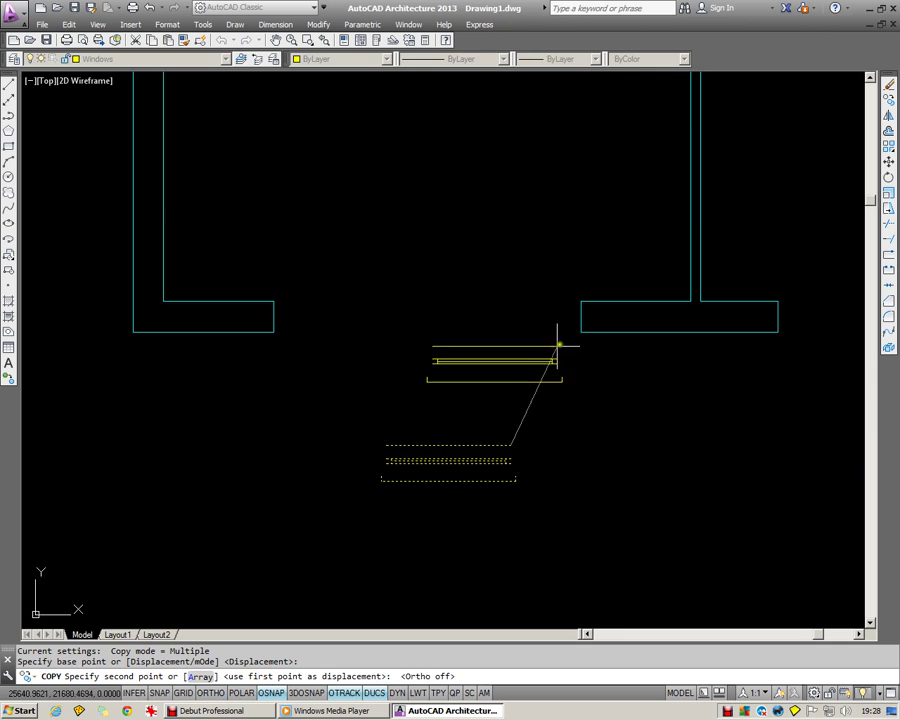
click(581, 301)
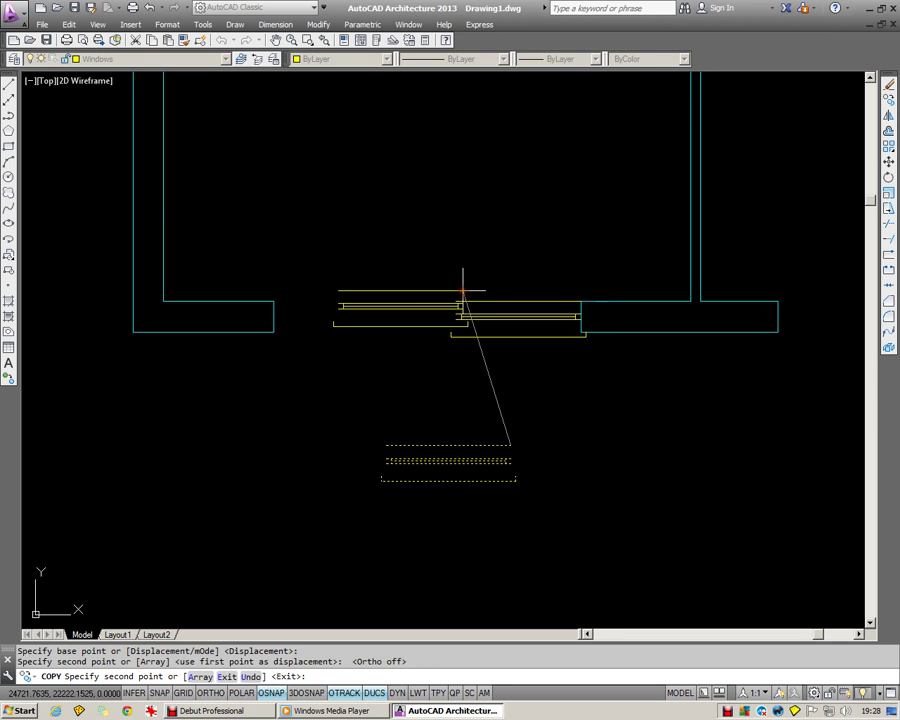
scroll(406, 344, down, 4)
scroll(618, 326, up, 5)
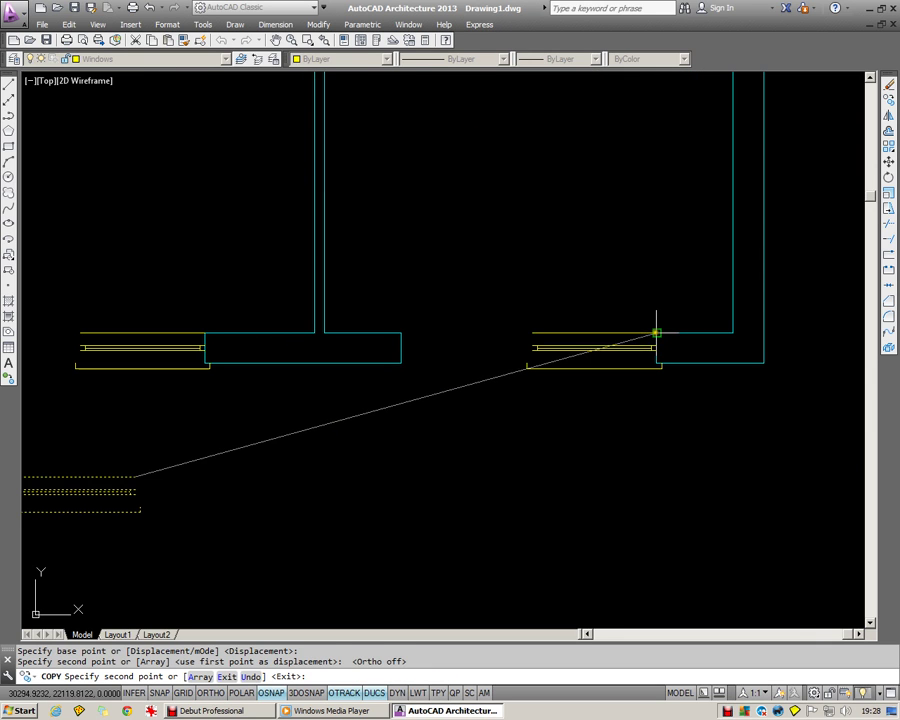
click(658, 336)
scroll(483, 393, down, 2)
key(Escape)
Step: Delete the original spare window below the plan
click(408, 417)
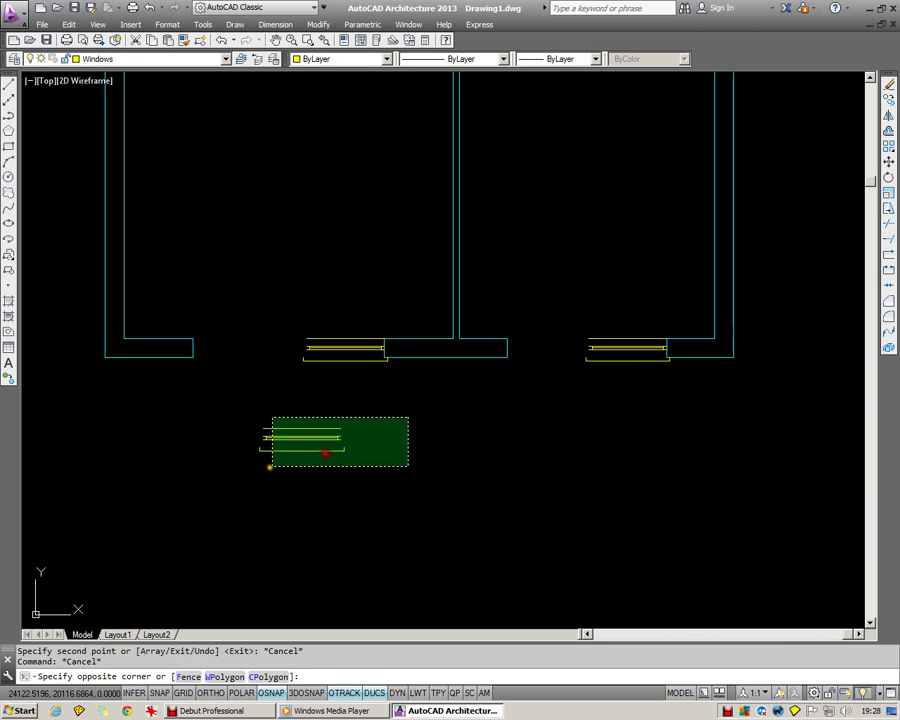
click(268, 464)
key(Delete)
text(s)
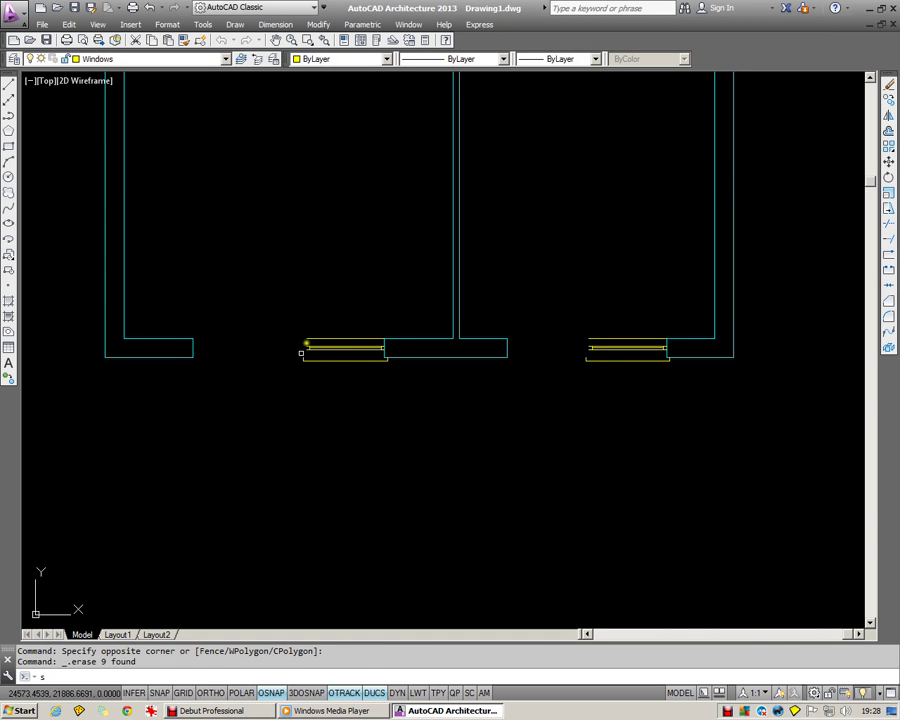
Step: Stretch the ends of both placed windows leftward toward the walls
key(Return)
click(321, 311)
click(275, 377)
click(604, 316)
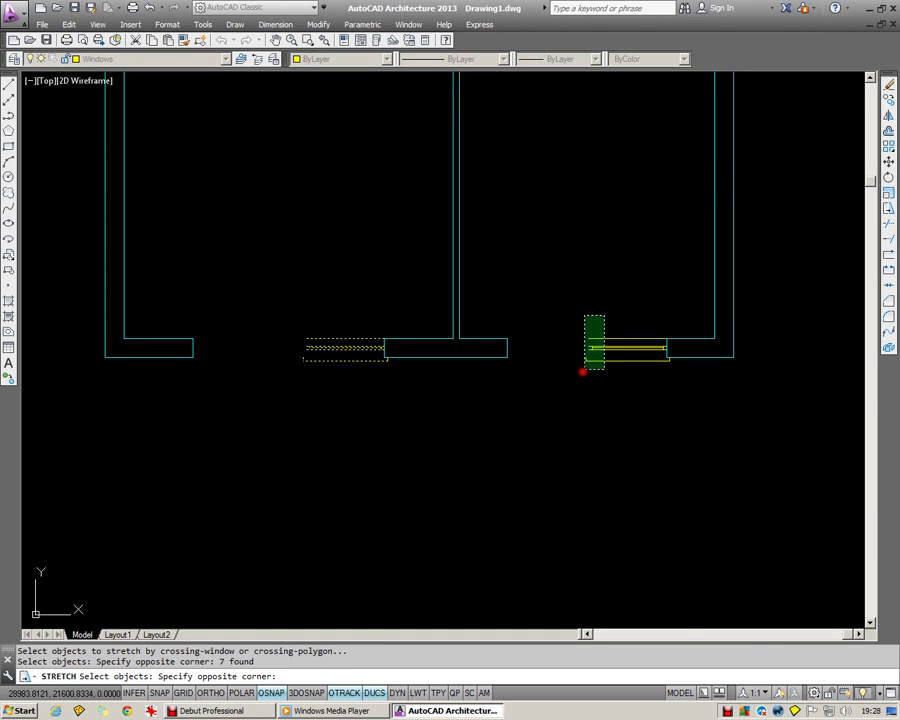
click(583, 371)
key(Return)
click(589, 339)
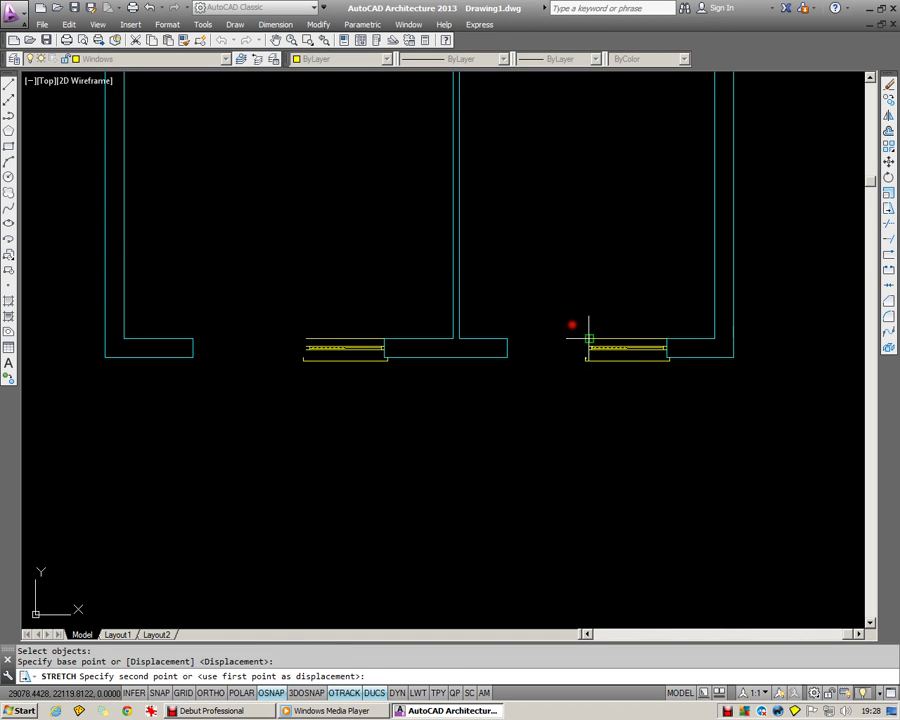
click(507, 339)
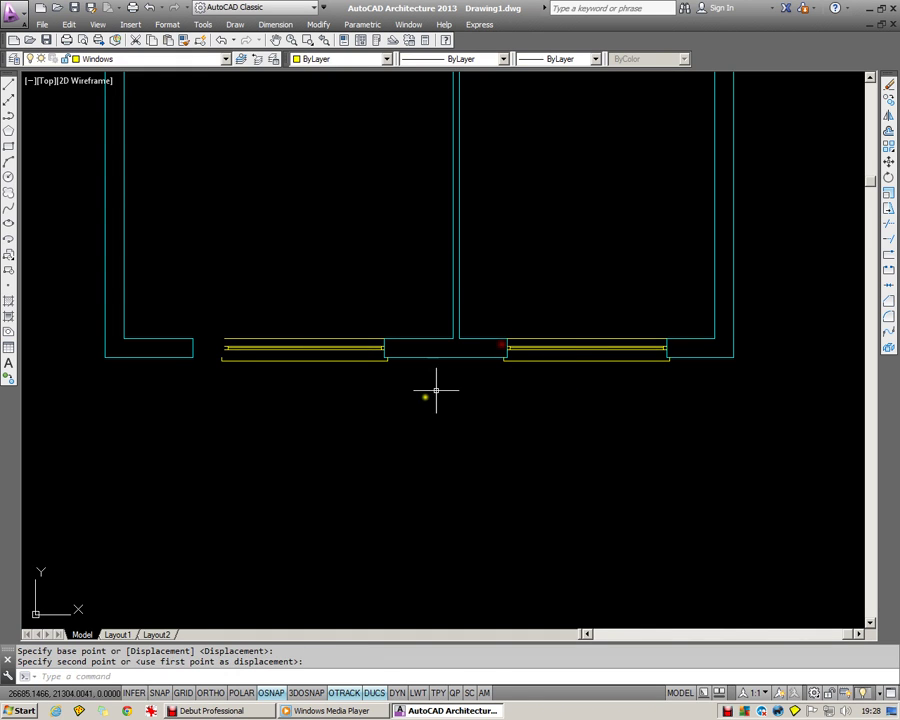
text(s)
Step: Stretch the left window's end so it reaches the left wall
key(Return)
click(243, 315)
click(217, 344)
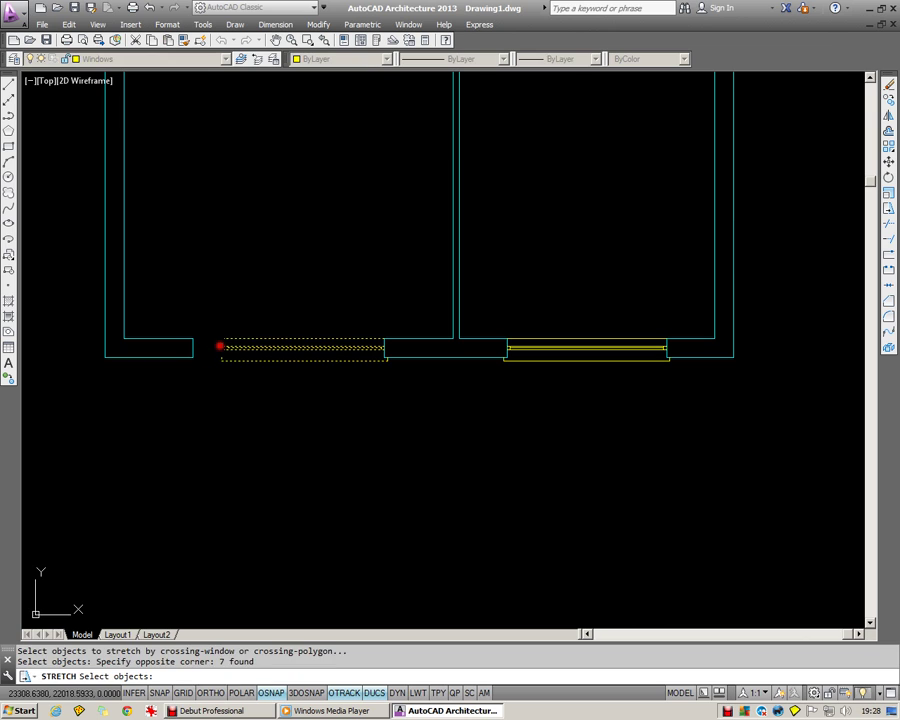
key(Return)
click(221, 338)
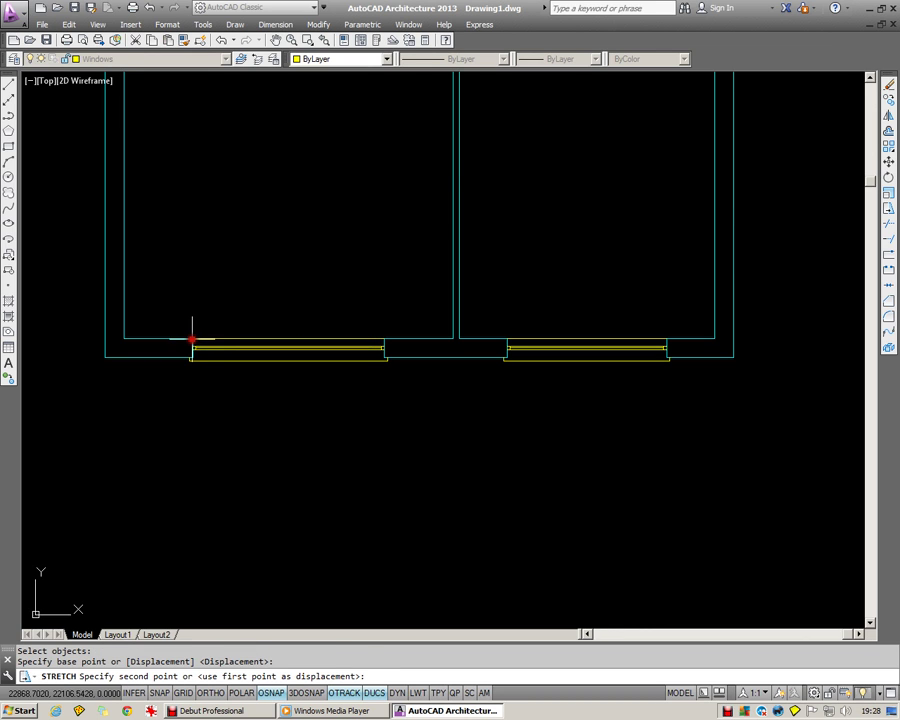
click(192, 338)
scroll(318, 402, down, 5)
scroll(333, 310, up, 4)
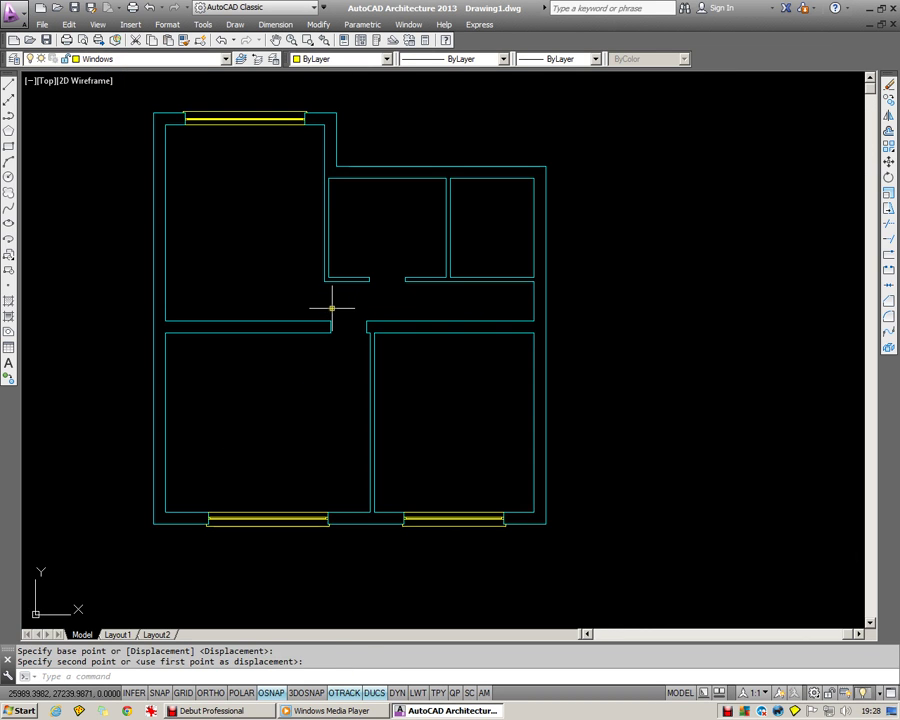
Step: Create a new red layer named Doors, make it current, and close the layer manager
click(15, 59)
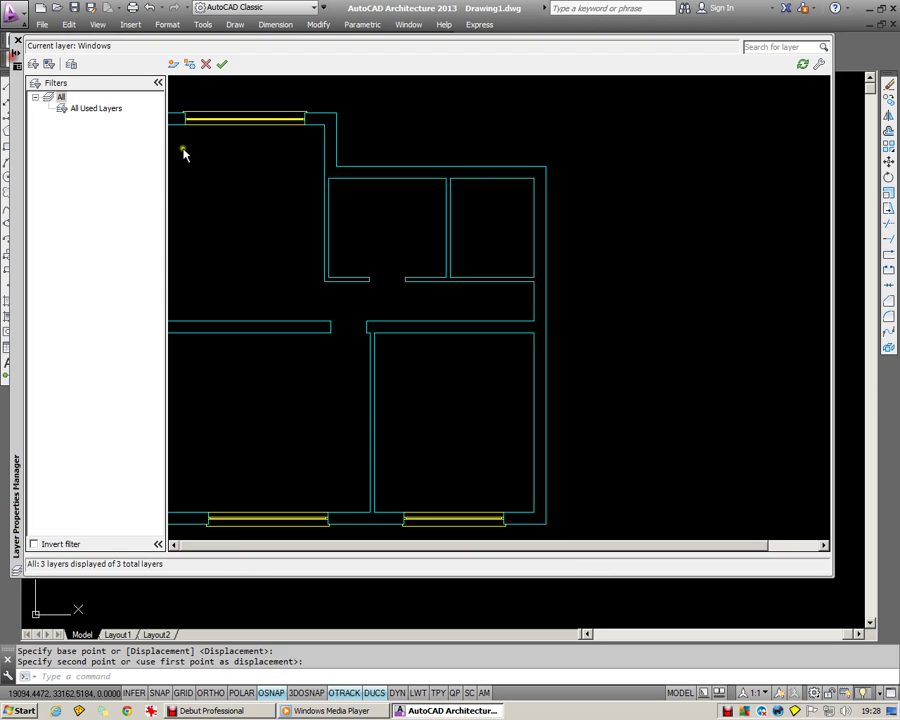
click(174, 65)
text(Doors)
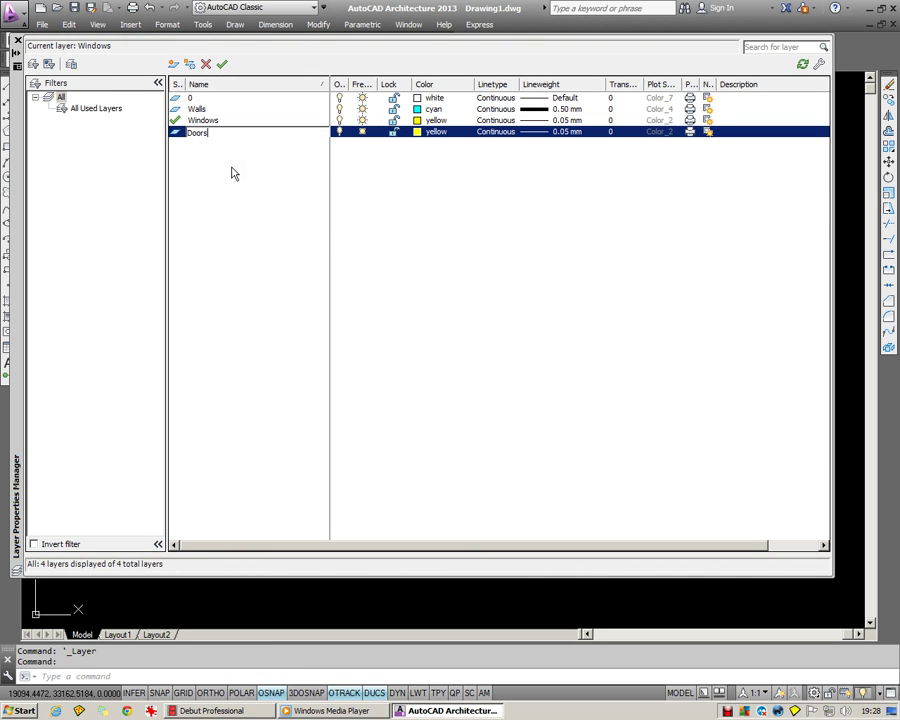
key(Return)
click(417, 131)
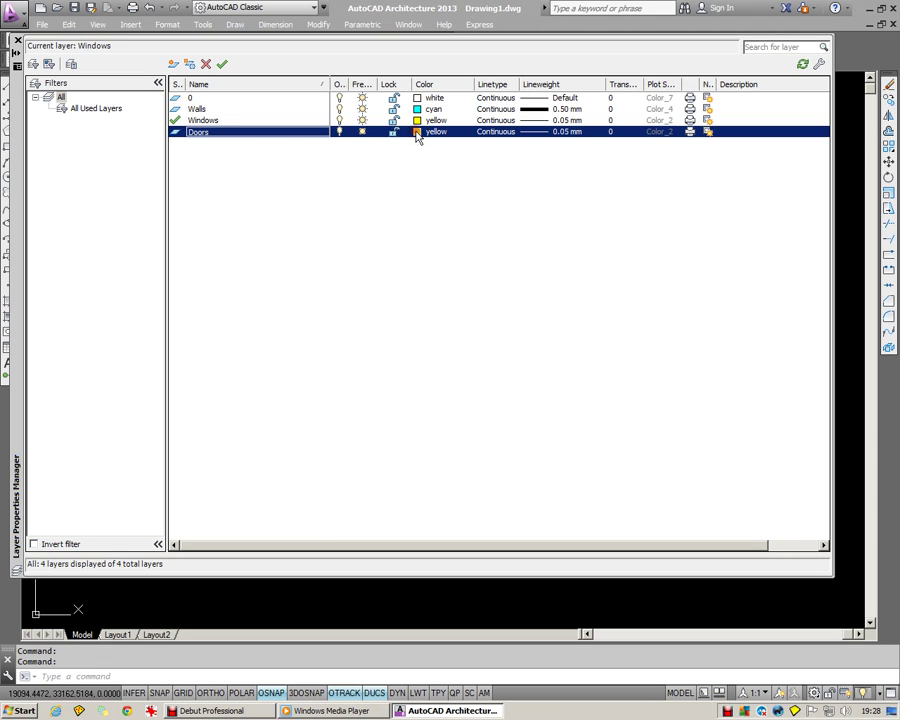
click(411, 390)
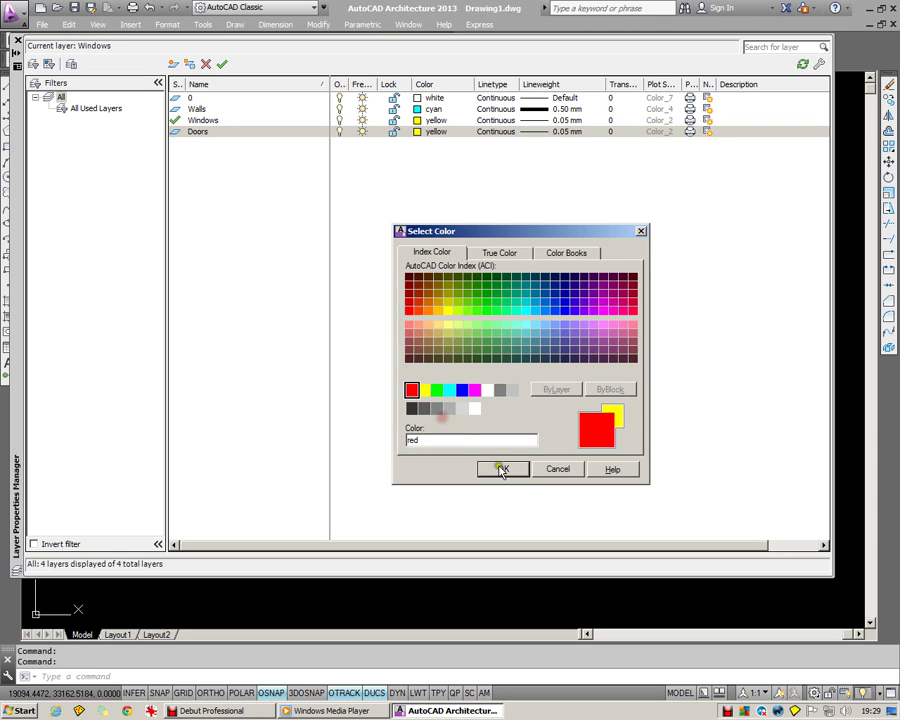
click(500, 467)
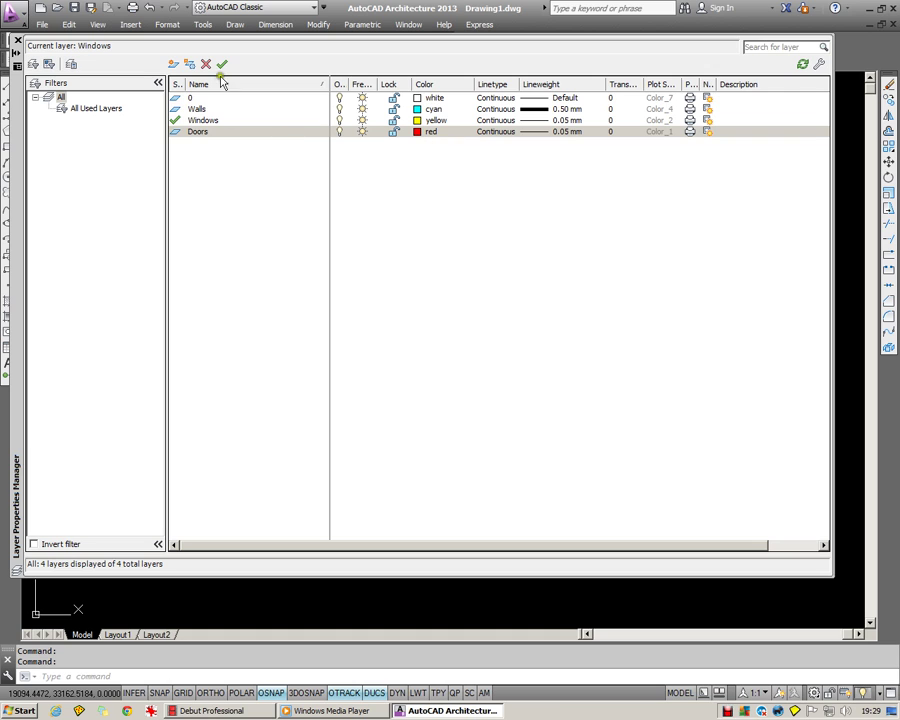
click(15, 41)
scroll(391, 250, up, 2)
Step: Draw a first 900 line at the doorway, then delete the stray red line
scroll(393, 254, up, 2)
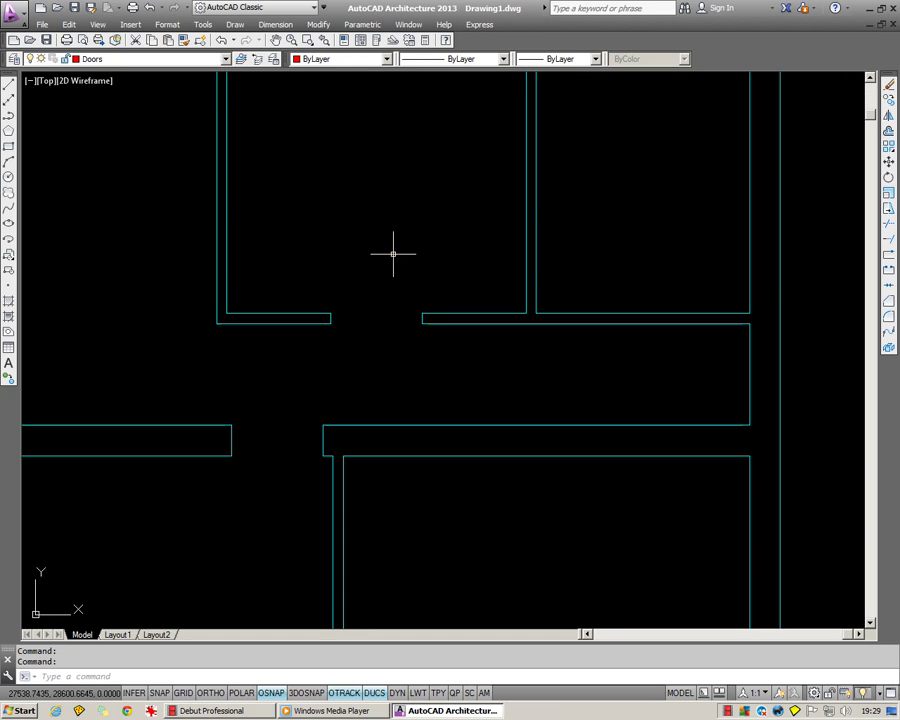
text(l)
key(Return)
click(330, 316)
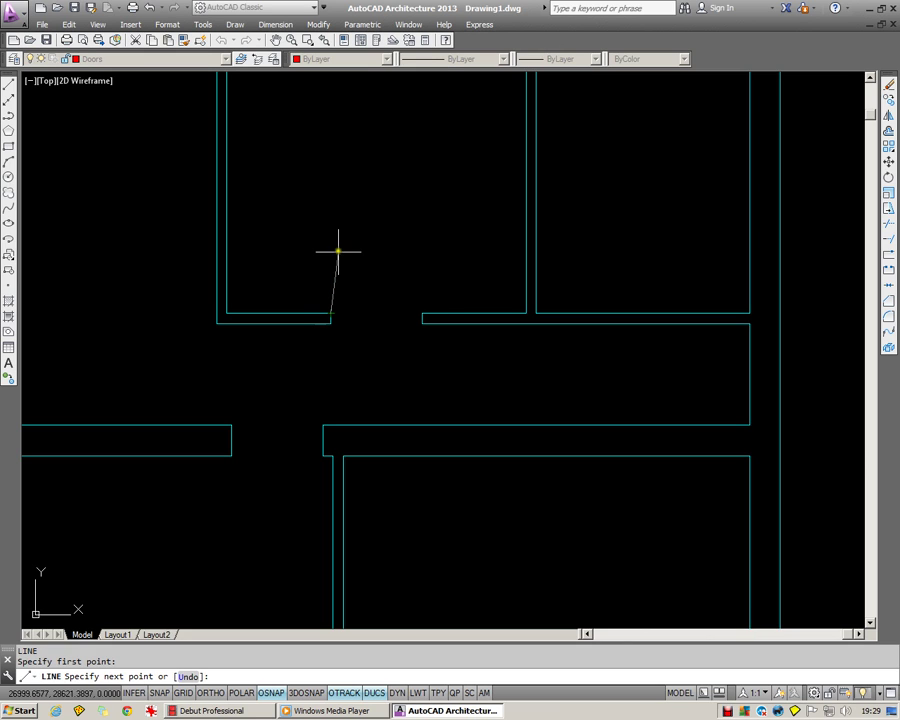
key(Return)
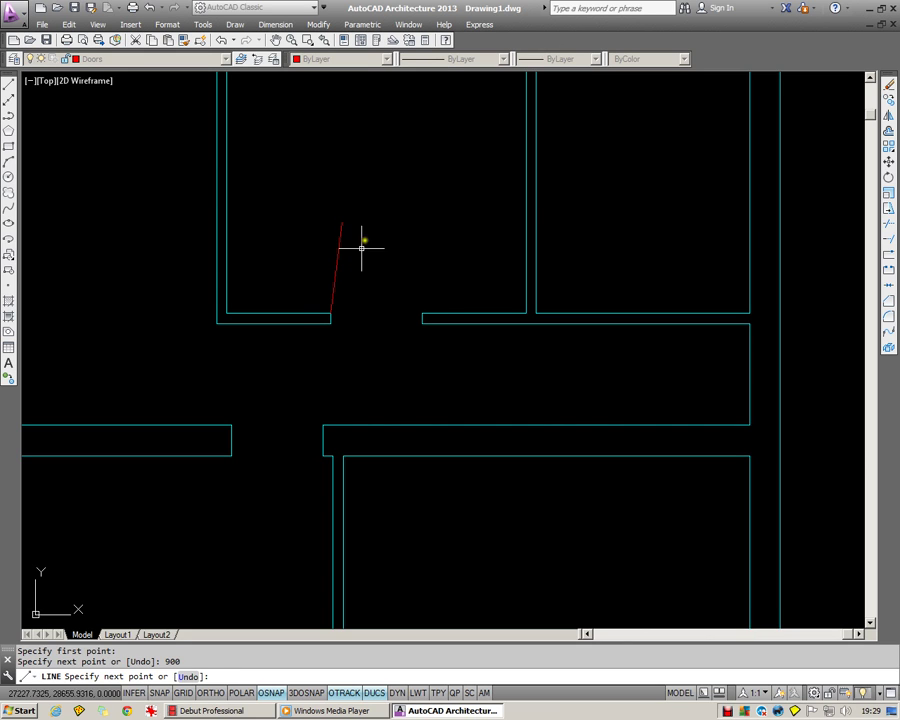
key(Escape)
click(362, 236)
click(306, 256)
key(Delete)
Step: Draw the door leaf as a vertical 900-long line from the doorway's wall end
text(l)
key(Return)
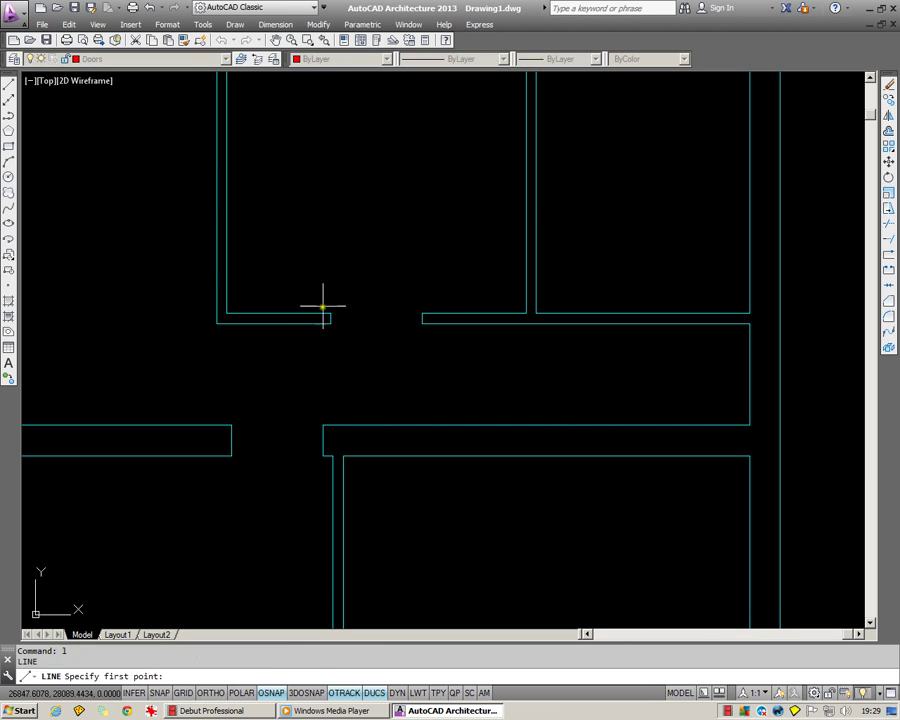
click(330, 316)
key(F8)
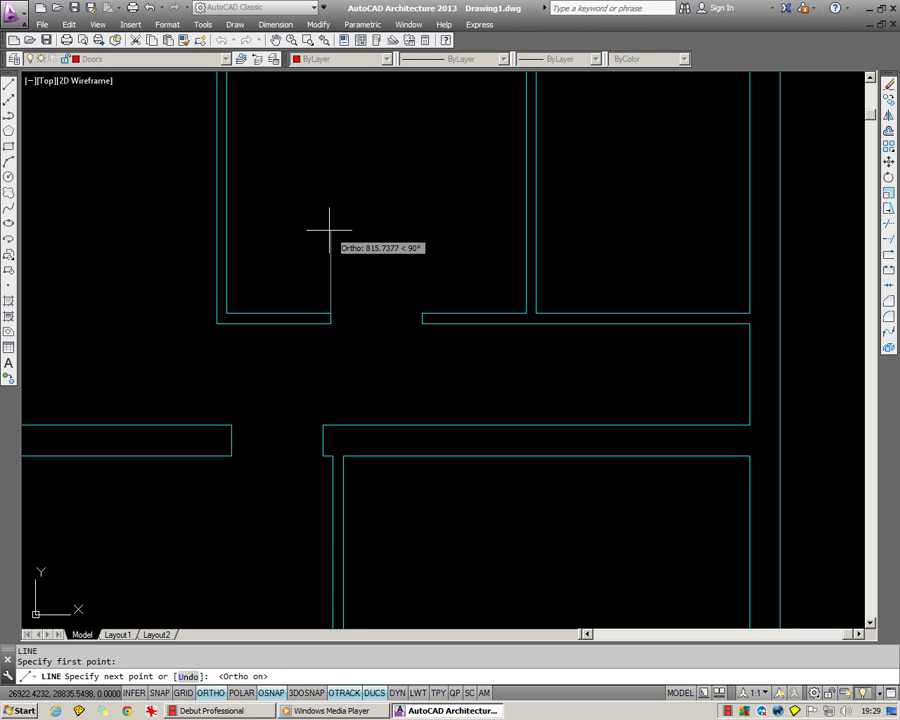
text(900)
key(Return)
key(Escape)
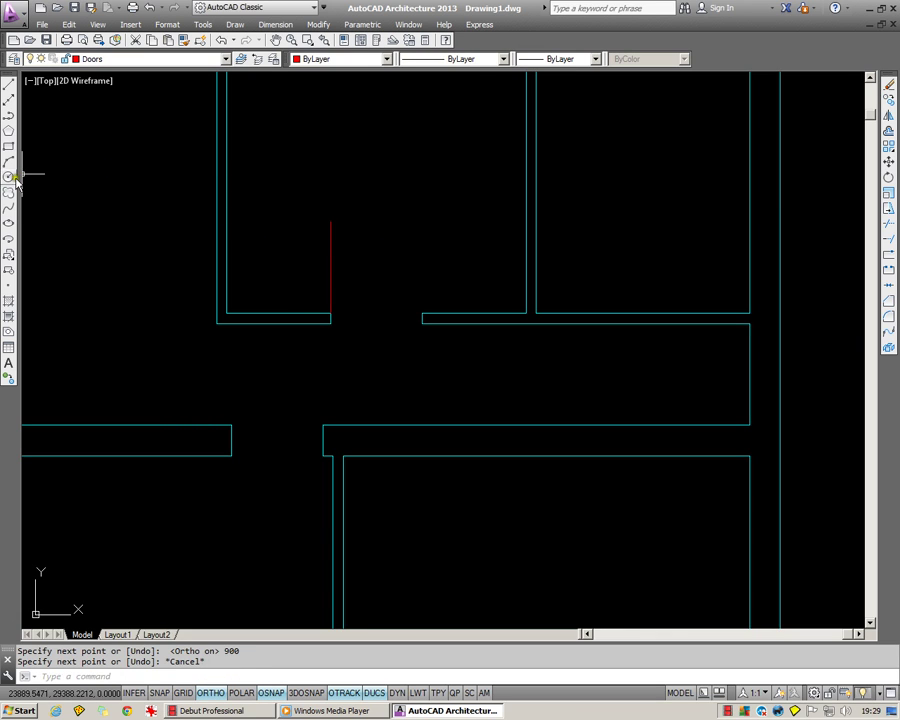
Step: Draw a circle centred at the leaf's wall corner reaching the far wall end
click(9, 176)
click(330, 316)
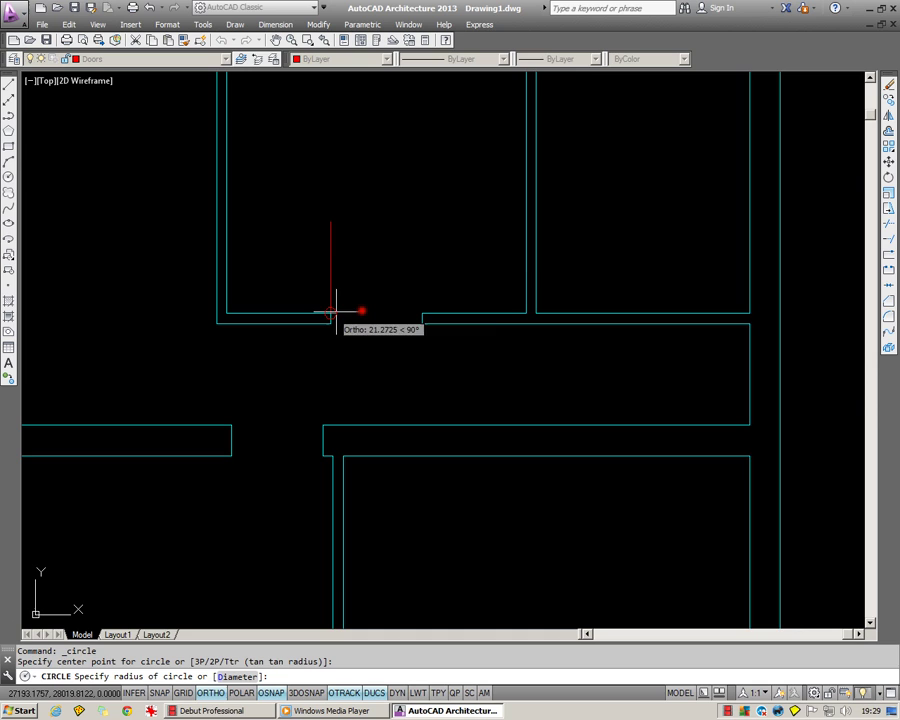
click(421, 313)
key(Escape)
key(Escape)
key(o)
key(Return)
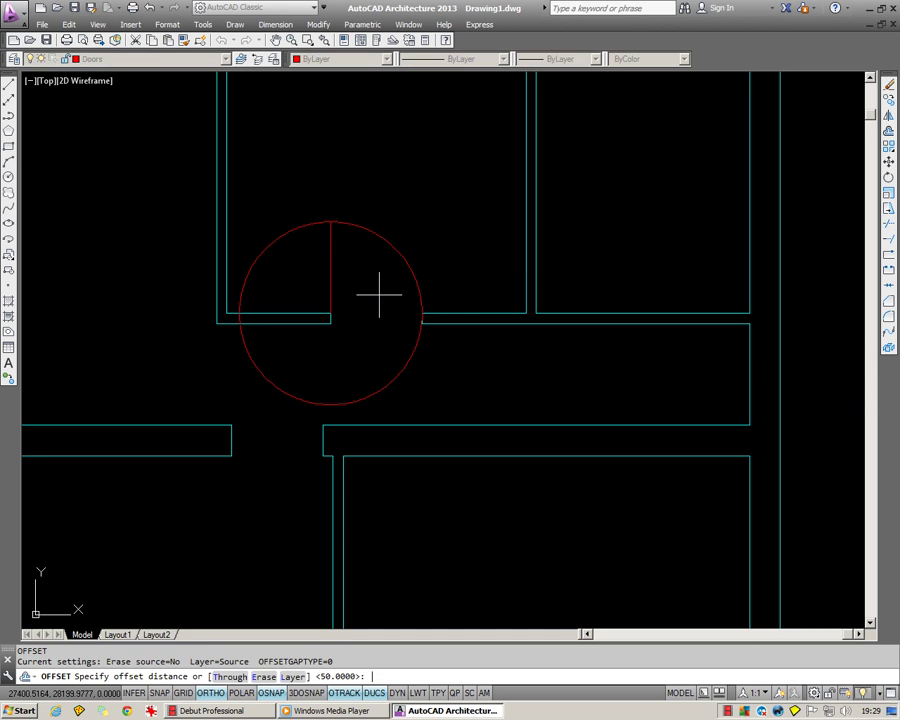
key(Escape)
key(Escape)
Step: Trim the circle's upper-left quarter and lower half, leaving a quarter swing arc
text(t)
key(Return)
key(Return)
click(301, 197)
click(281, 283)
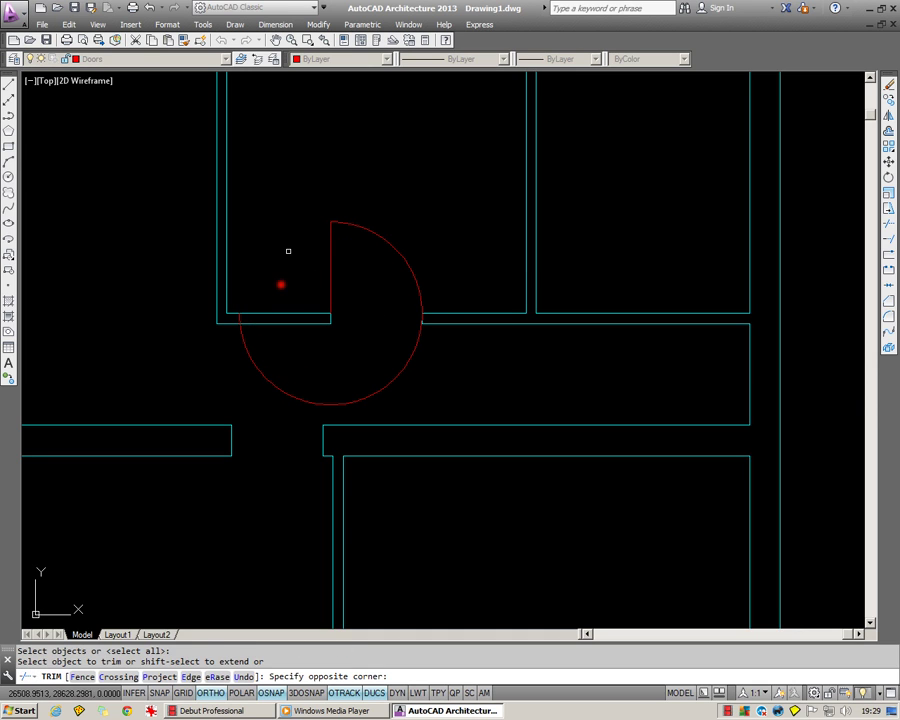
click(239, 326)
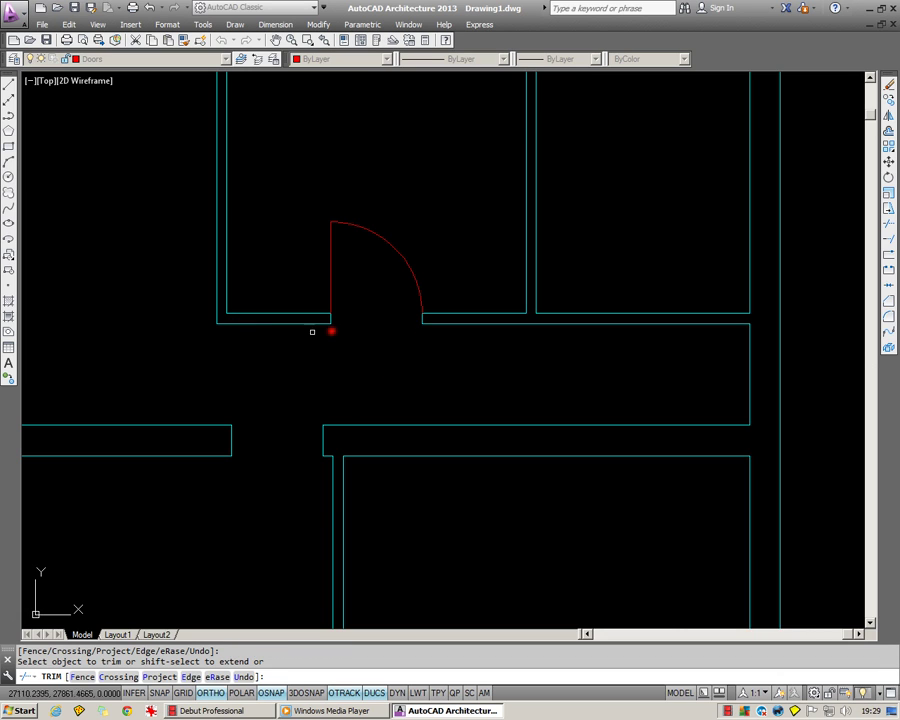
key(Escape)
key(Escape)
scroll(347, 278, up, 2)
scroll(347, 278, up, 2)
key(Escape)
text(o)
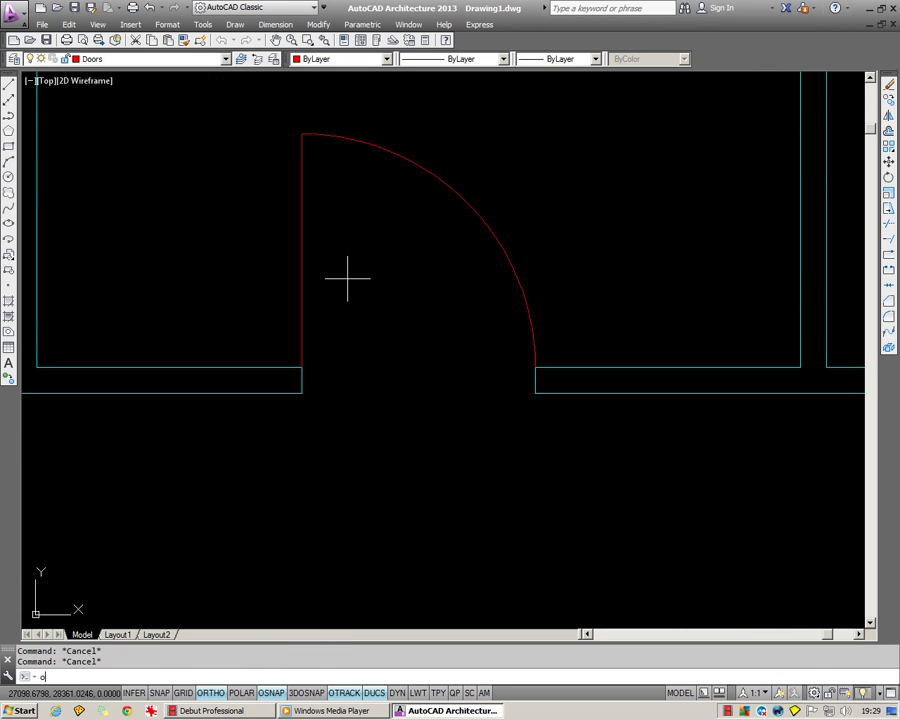
Step: Offset the door leaf line 40 units to the right and close its end with a line
key(Return)
text(40)
key(Return)
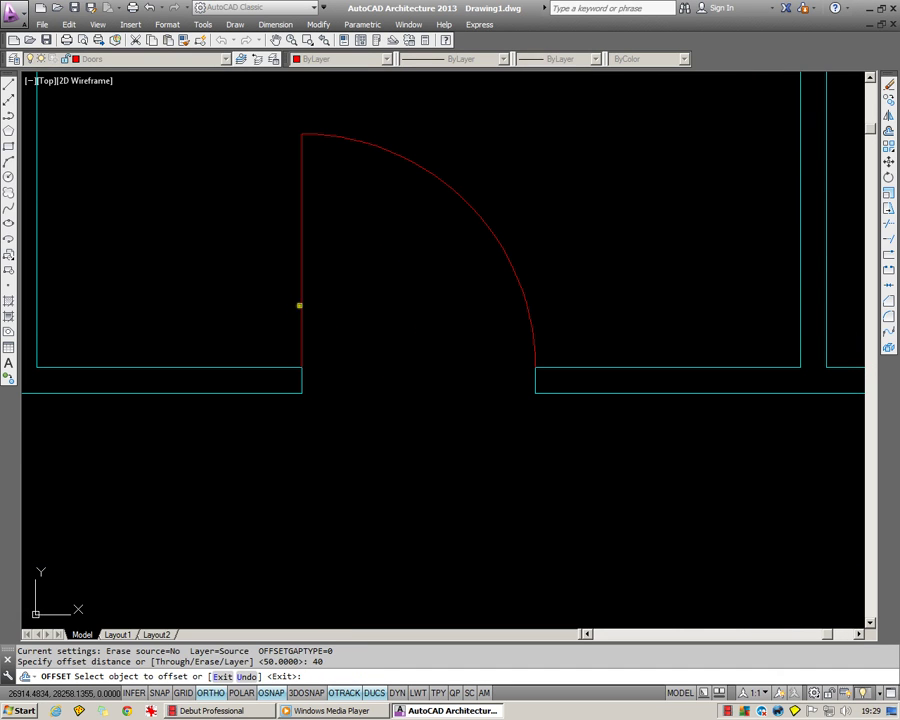
click(299, 305)
click(360, 301)
key(Escape)
text(1)
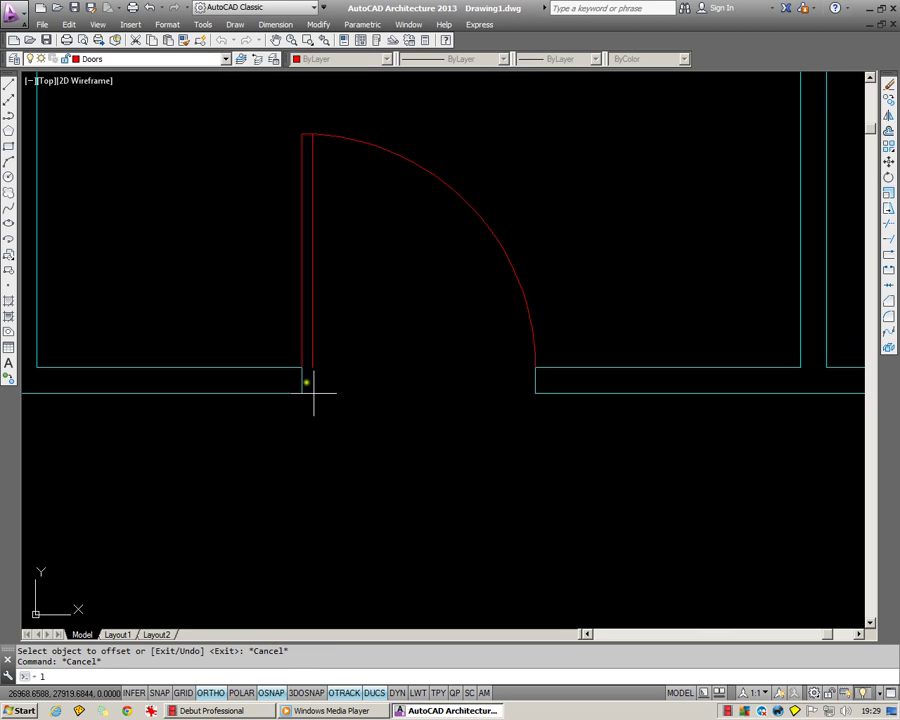
key(Return)
click(302, 367)
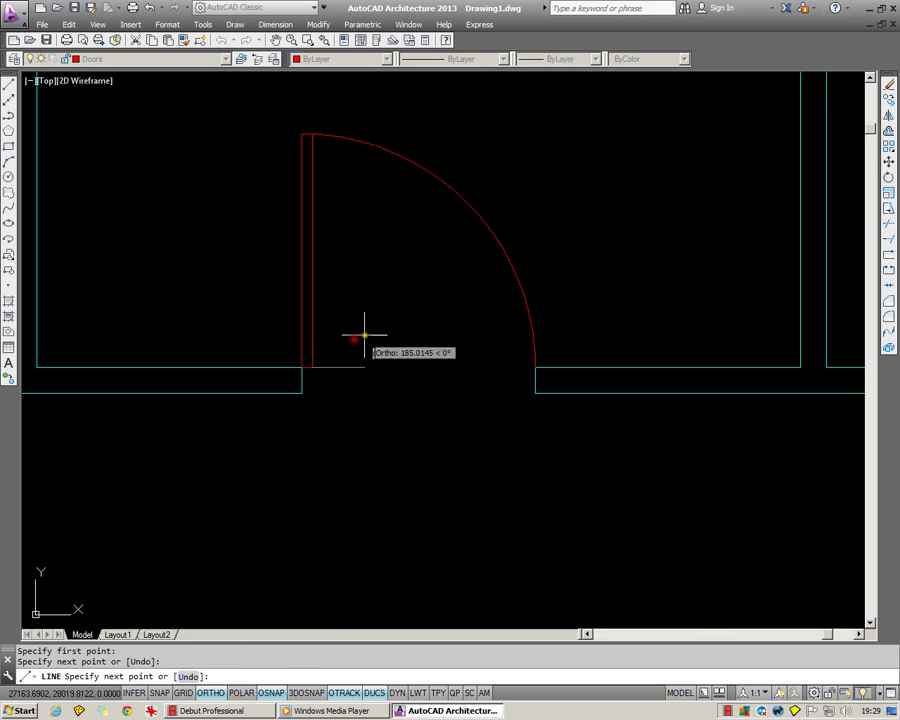
key(Escape)
Step: Move the door's arc and leaf lines onto layer 0
scroll(412, 282, down, 2)
click(508, 160)
click(312, 284)
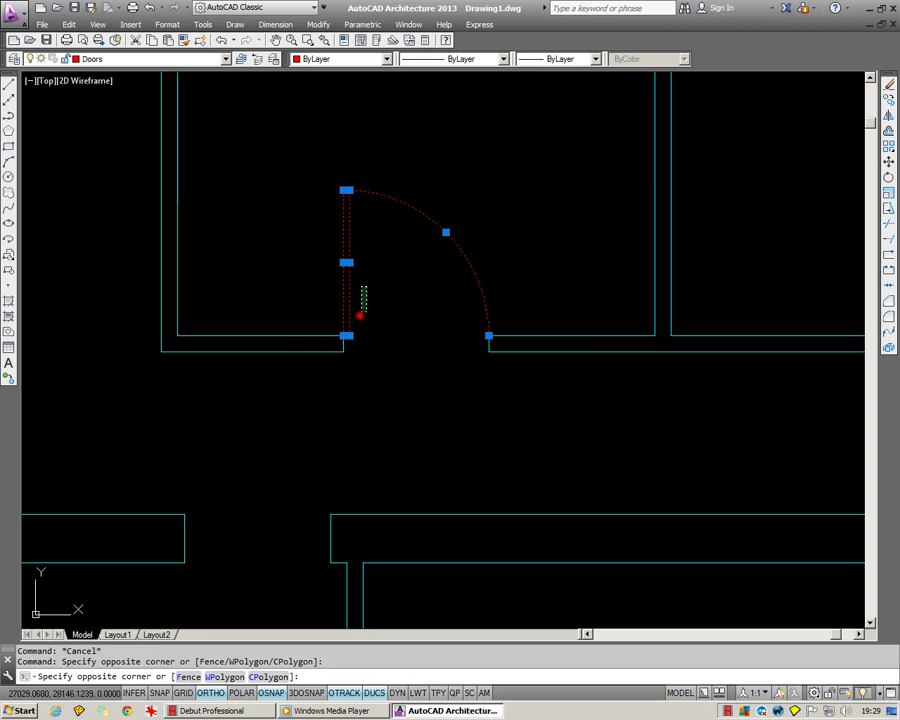
click(348, 345)
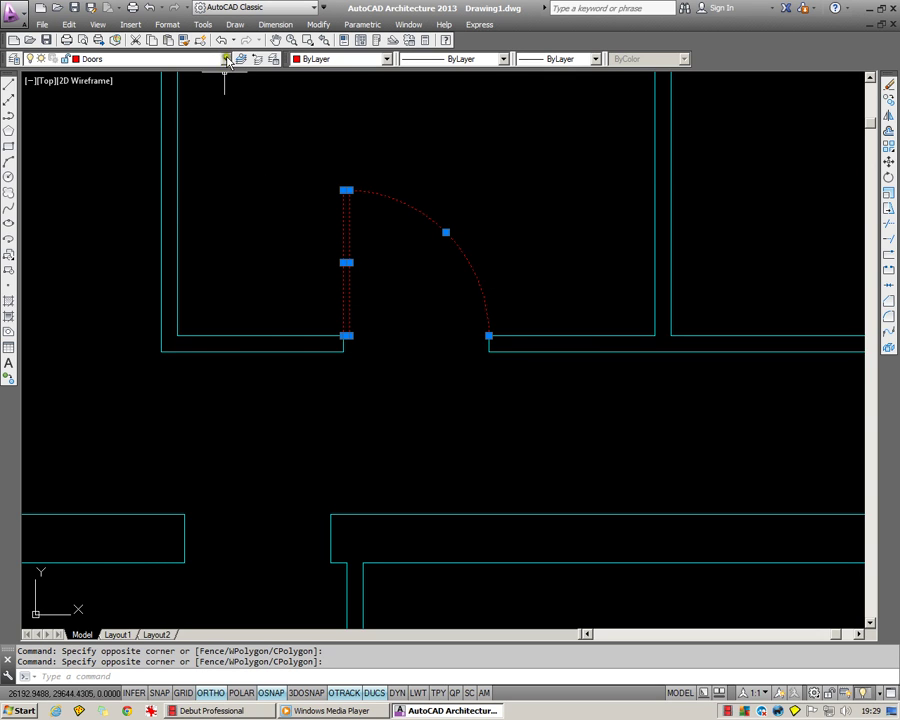
click(225, 59)
click(60, 74)
key(Escape)
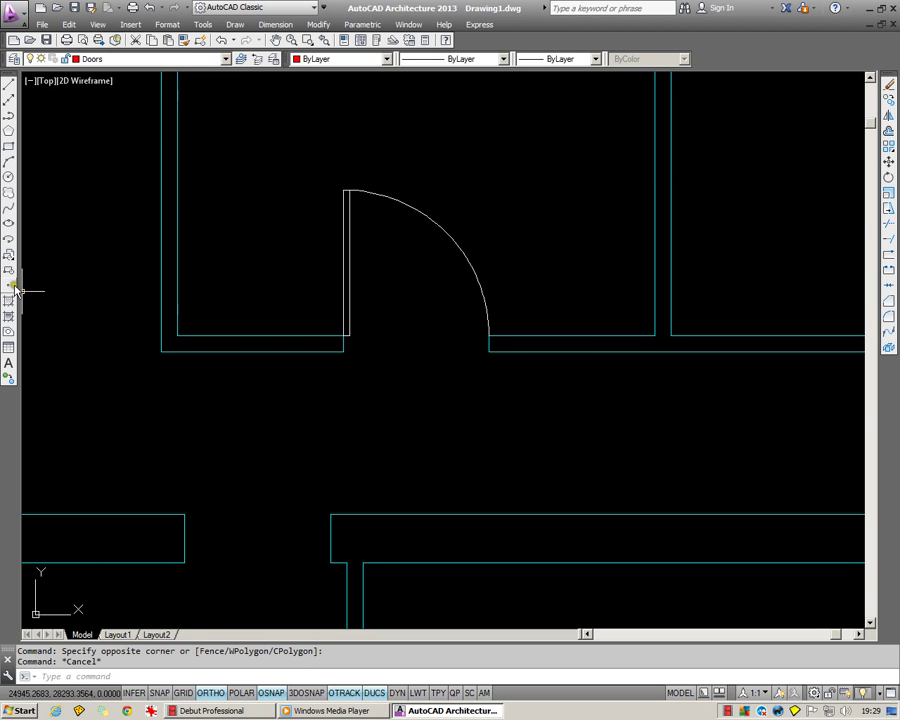
Step: Make a block named 'door 1' from the four door objects, based at the hinge corner
click(10, 271)
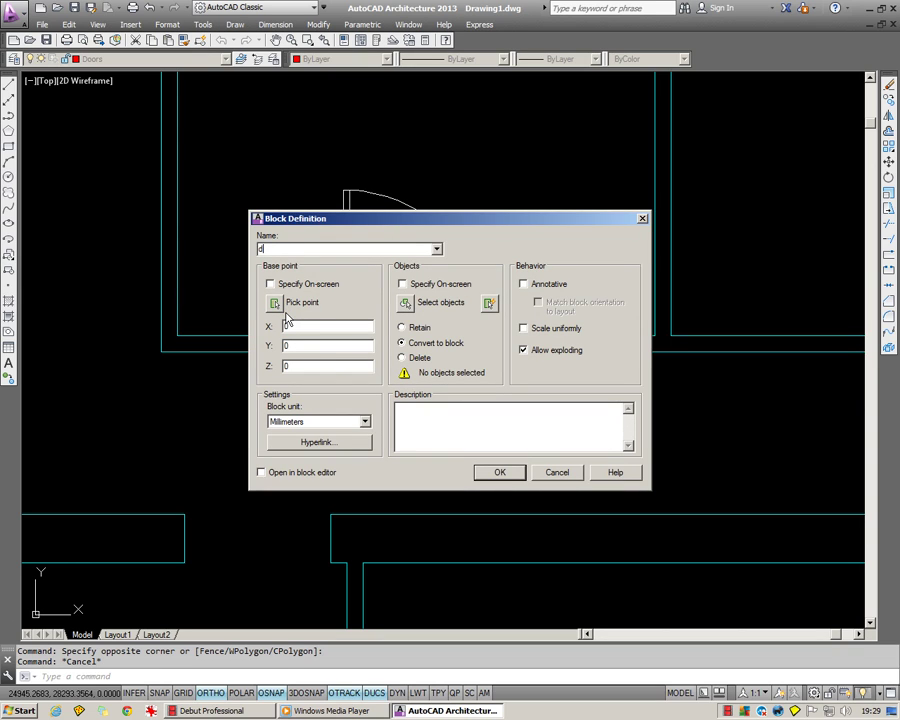
click(408, 305)
click(526, 162)
click(331, 254)
click(385, 287)
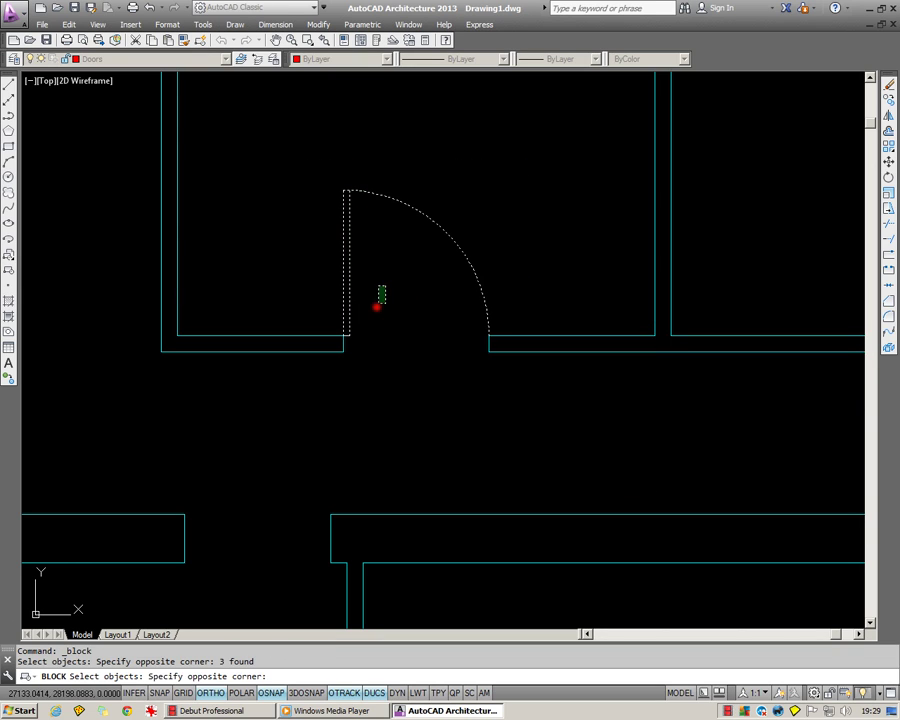
click(347, 343)
key(Return)
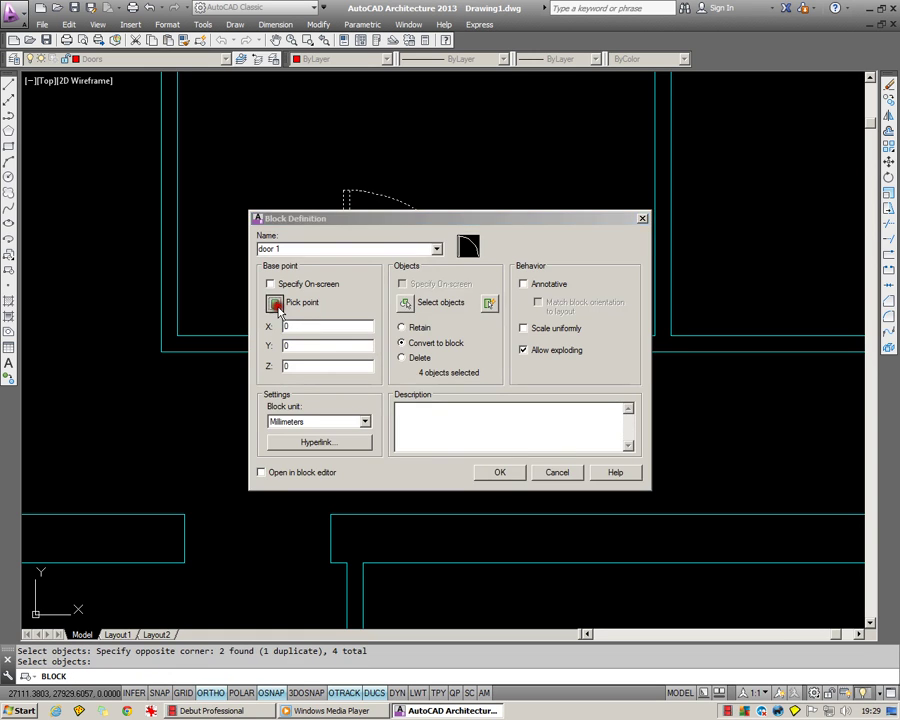
click(275, 304)
click(343, 335)
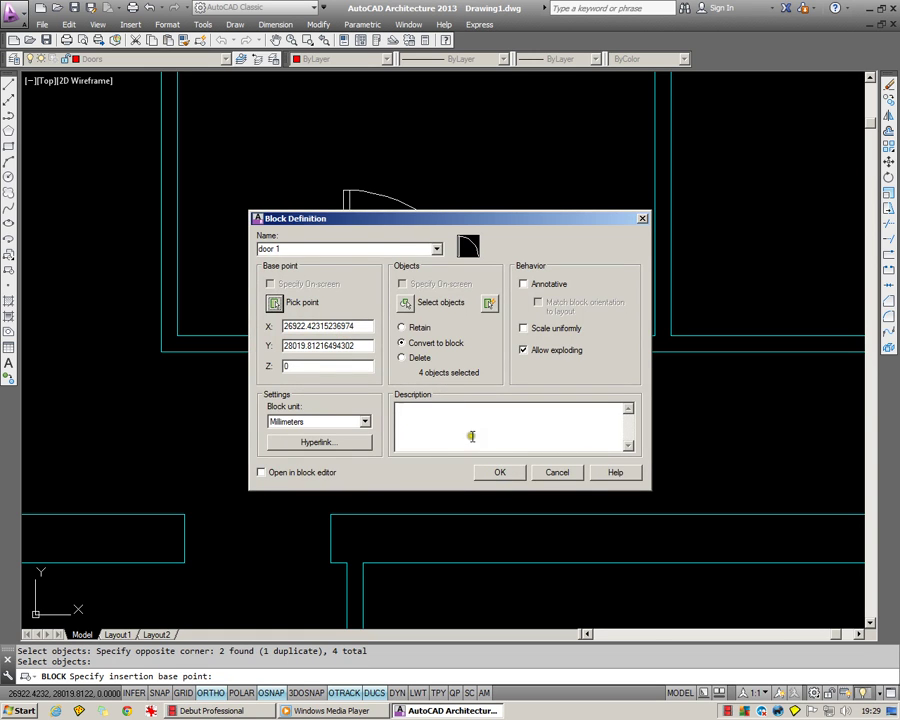
click(497, 473)
text(co)
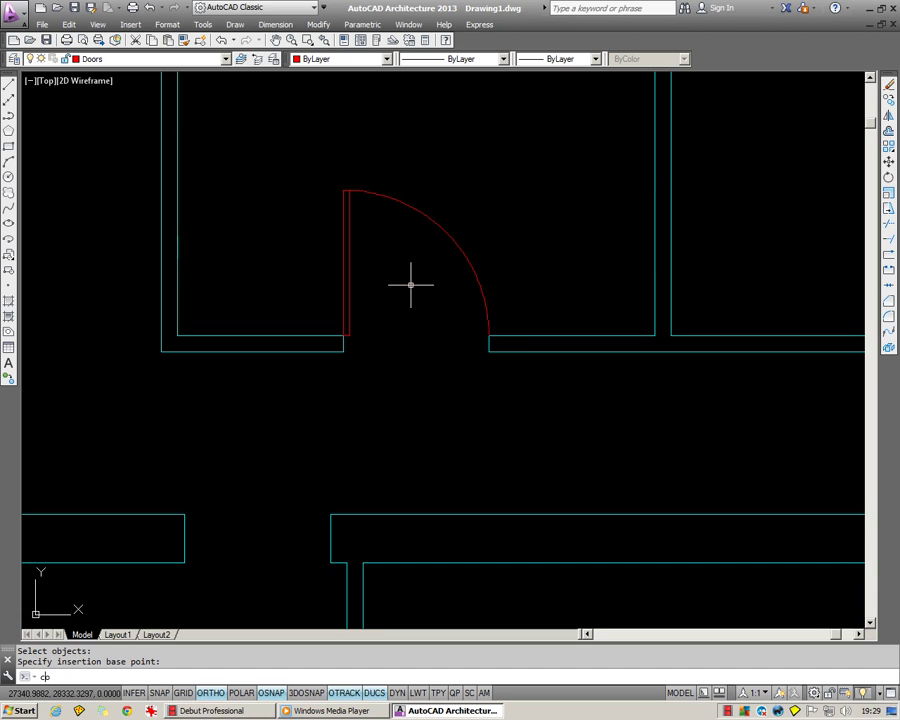
Step: Copy the door 1 block from its hinge corner to a spot below the corridor
key(Return)
click(435, 187)
click(412, 250)
right_click(400, 274)
click(398, 213)
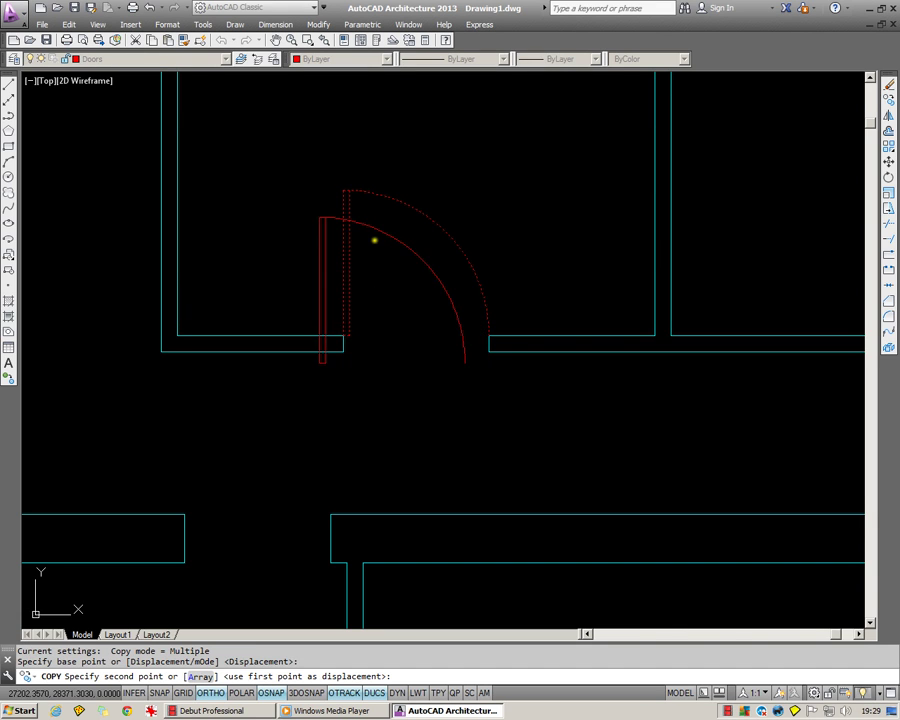
scroll(370, 250, down, 5)
key(F8)
scroll(334, 330, up, 3)
click(336, 341)
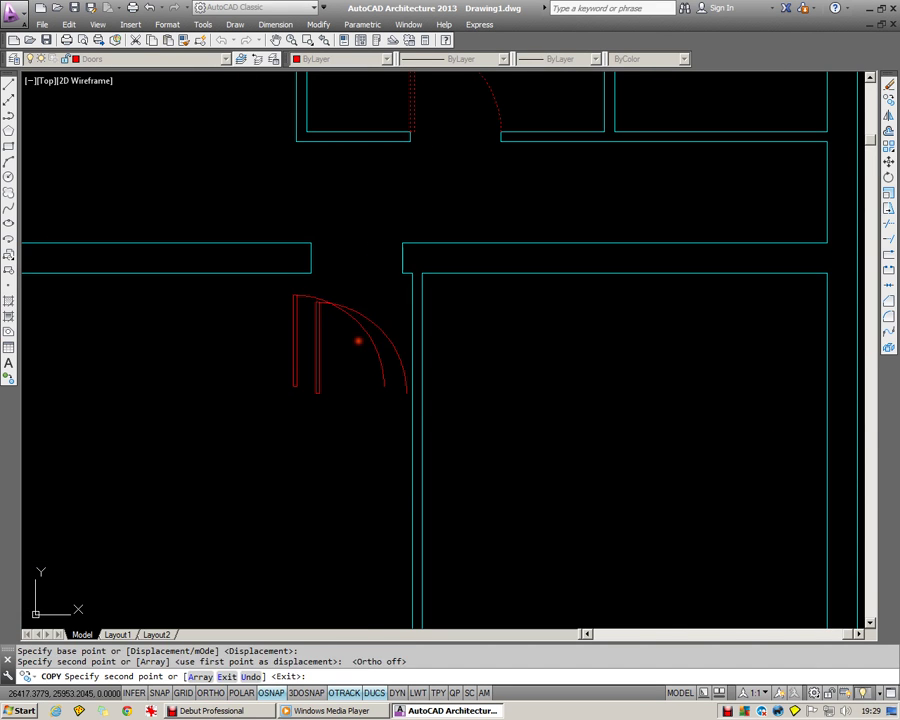
key(Escape)
Step: Mirror the copied door across a horizontal line, erasing the unflipped original
key(Return)
click(364, 300)
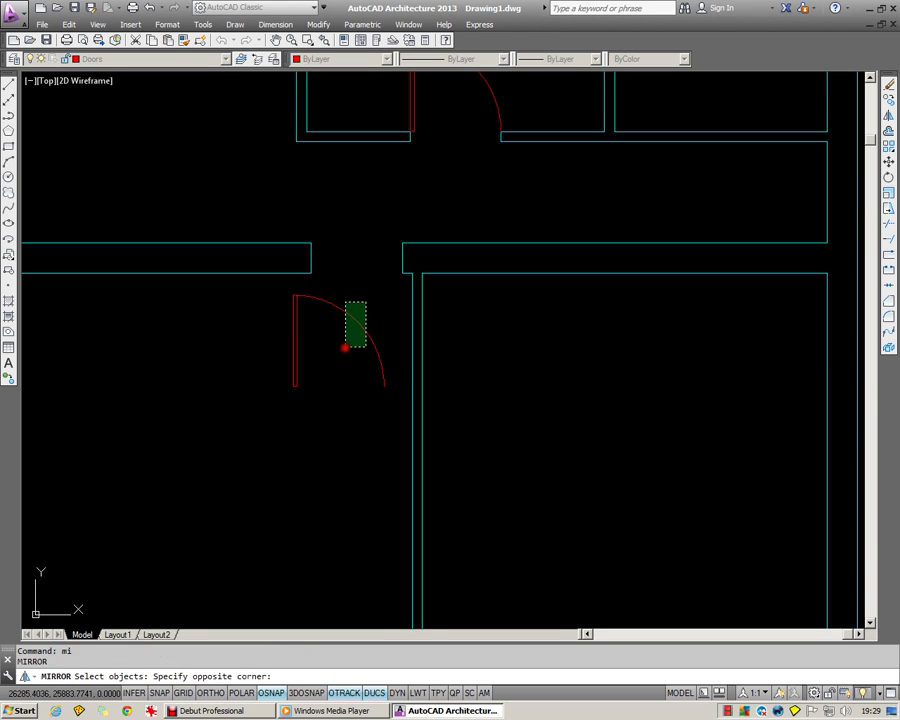
click(344, 358)
key(Return)
click(337, 393)
key(F8)
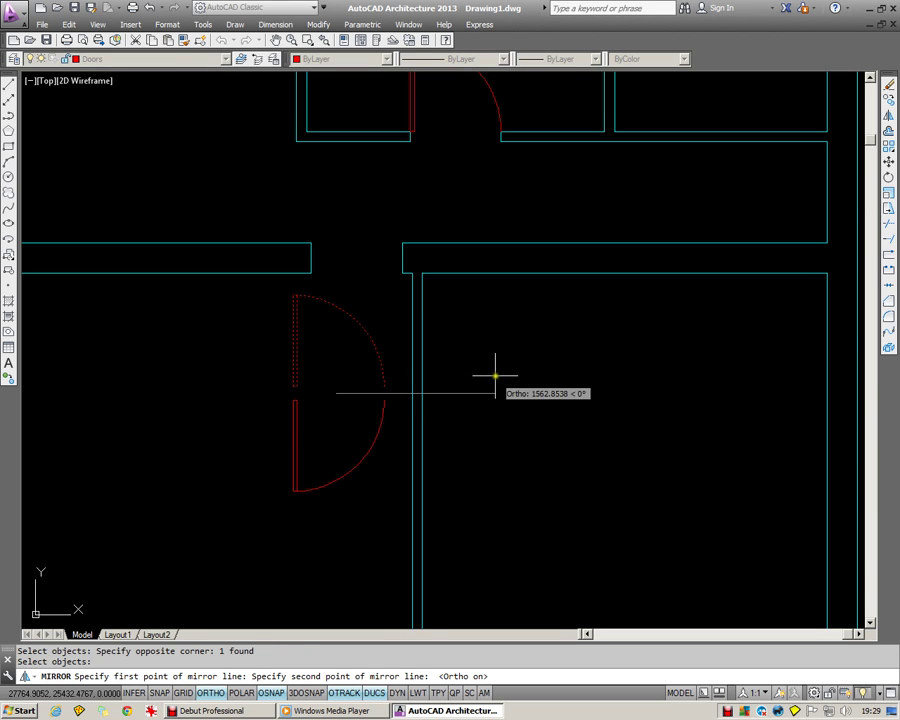
click(496, 373)
text(y)
key(Return)
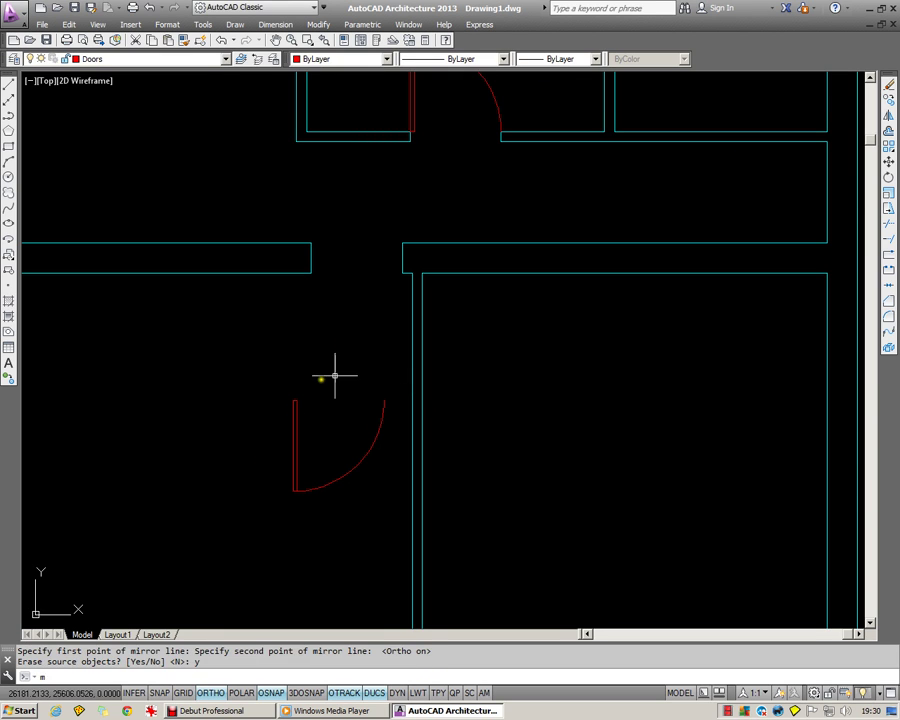
Step: Move the flipped door by its hinge end onto the corridor wall corner
text(m)
key(Return)
drag(305, 383, 274, 424)
scroll(293, 393, up, 4)
key(Return)
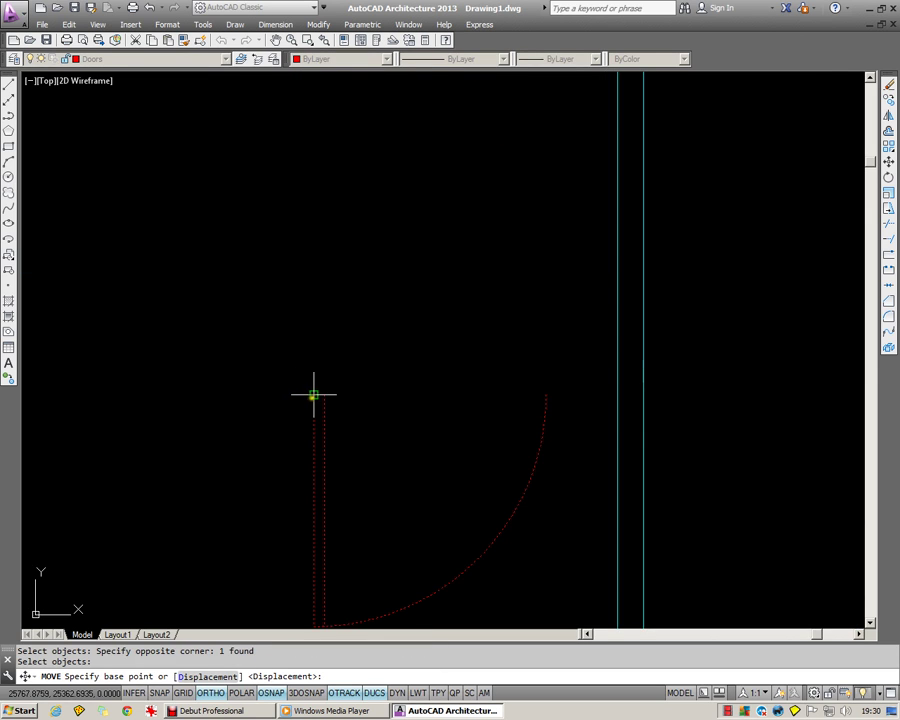
click(312, 394)
scroll(312, 394, down, 4)
key(F8)
scroll(337, 396, up, 2)
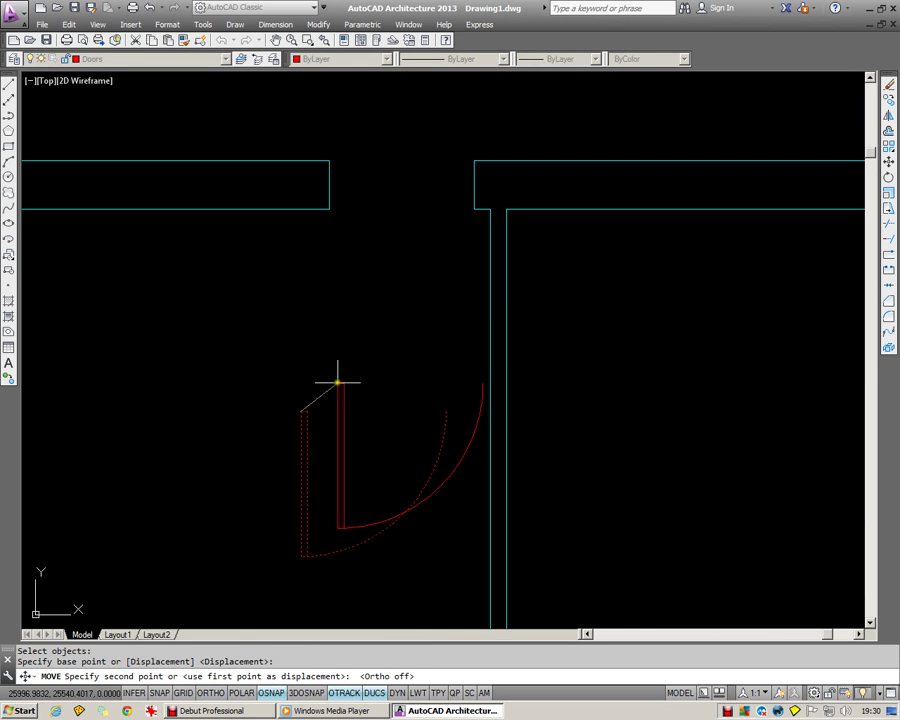
click(339, 213)
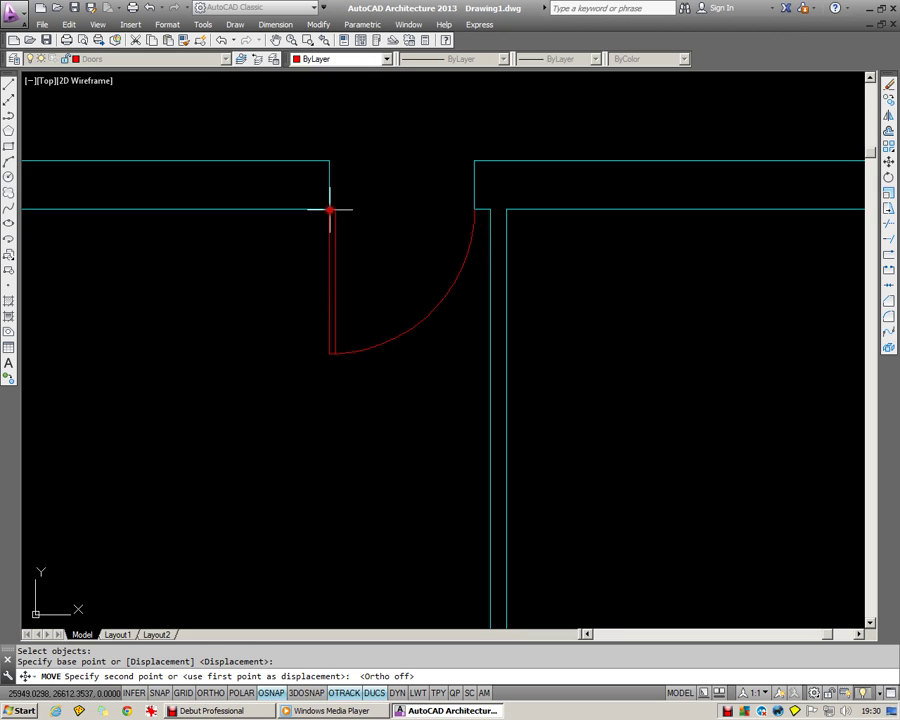
scroll(351, 301, down, 4)
scroll(353, 301, down, 2)
scroll(374, 281, up, 2)
middle_drag(362, 282, 371, 301)
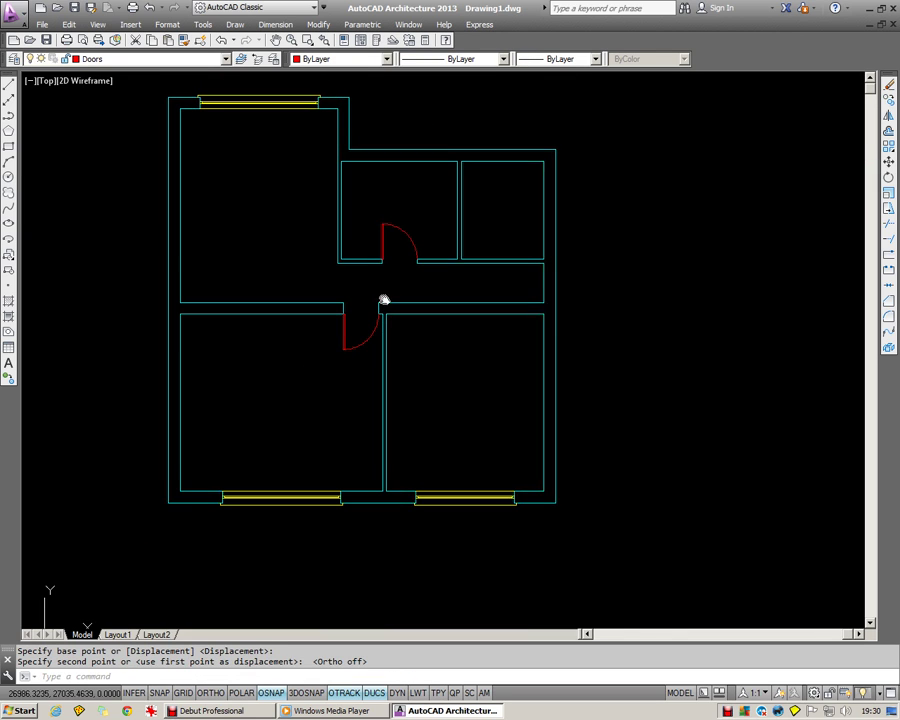